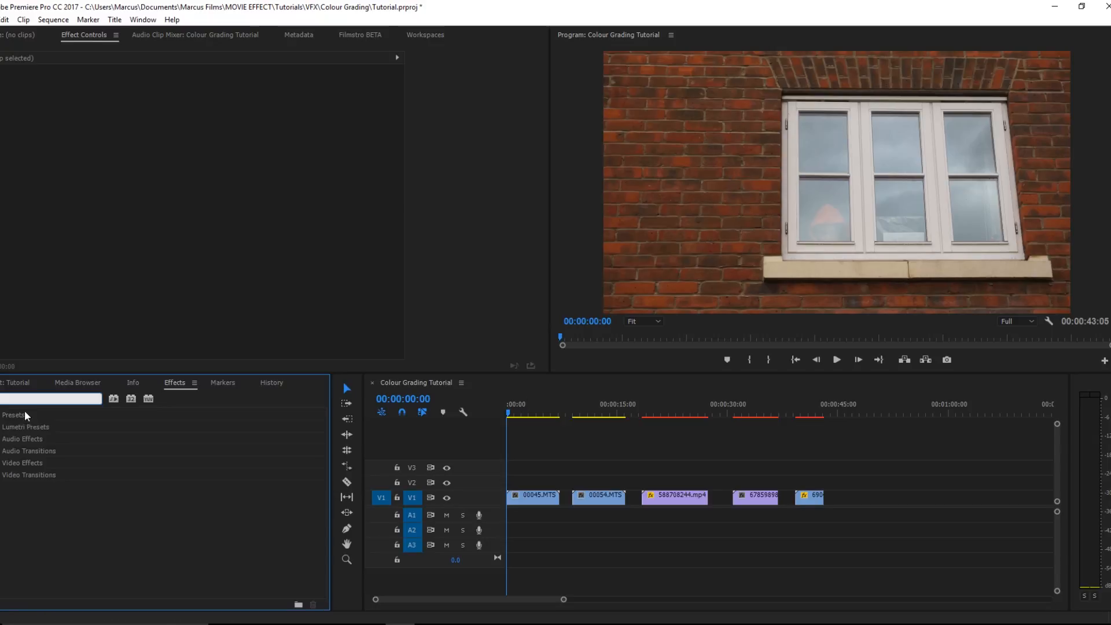
- Search the effects library for "lumetri c" to find the Lumetri Color effect
type("lumetri")
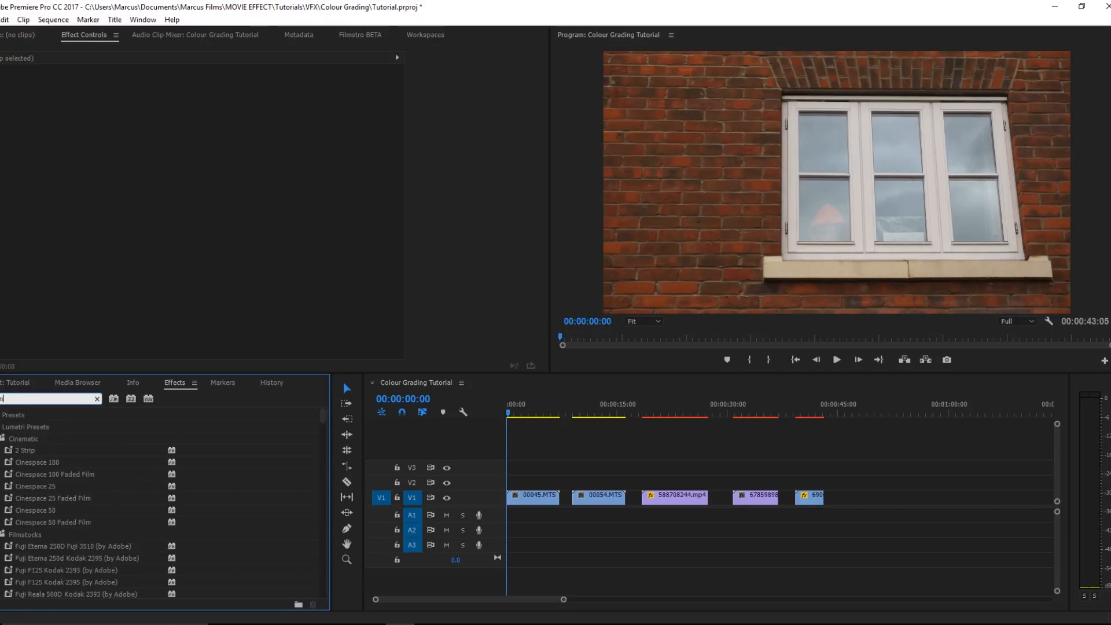
type(" c")
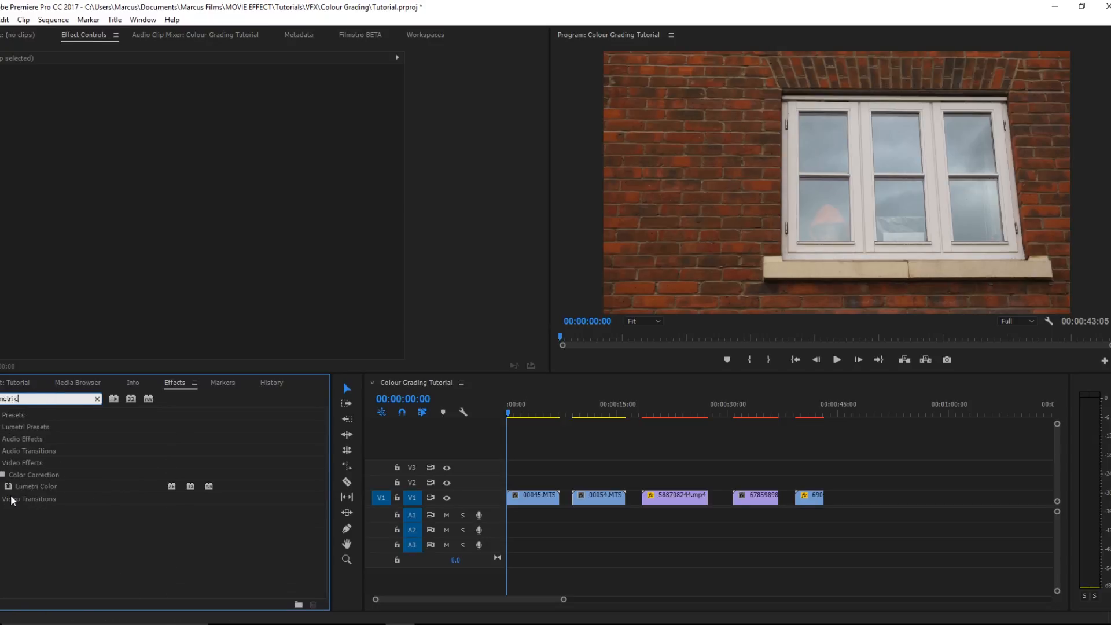
left_click_drag(36, 488, 541, 504)
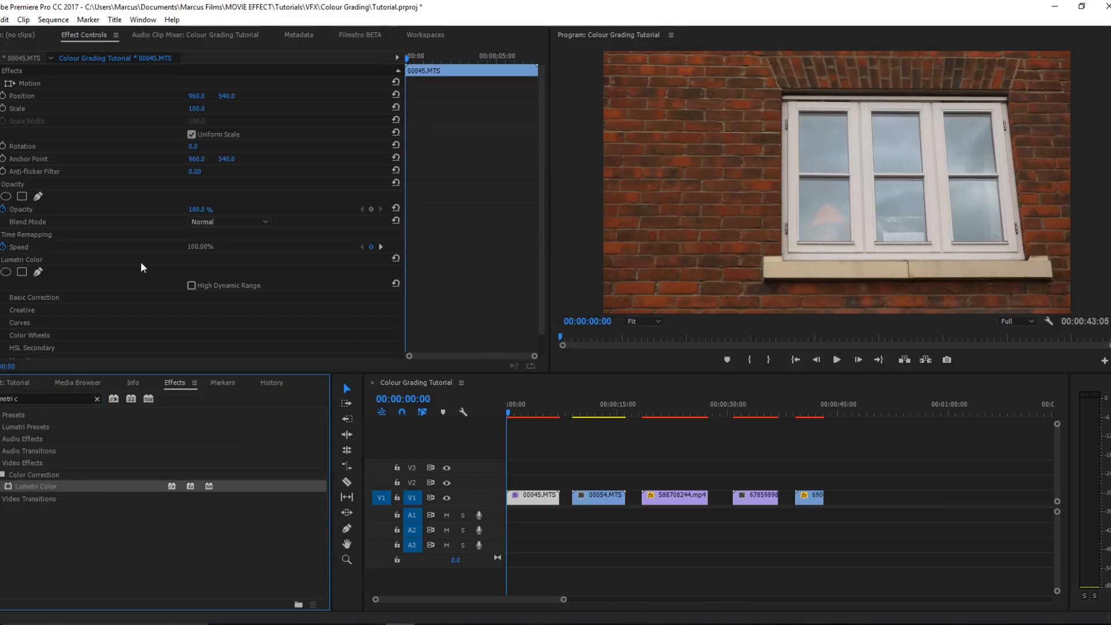
left_click(26, 259)
key("Delete")
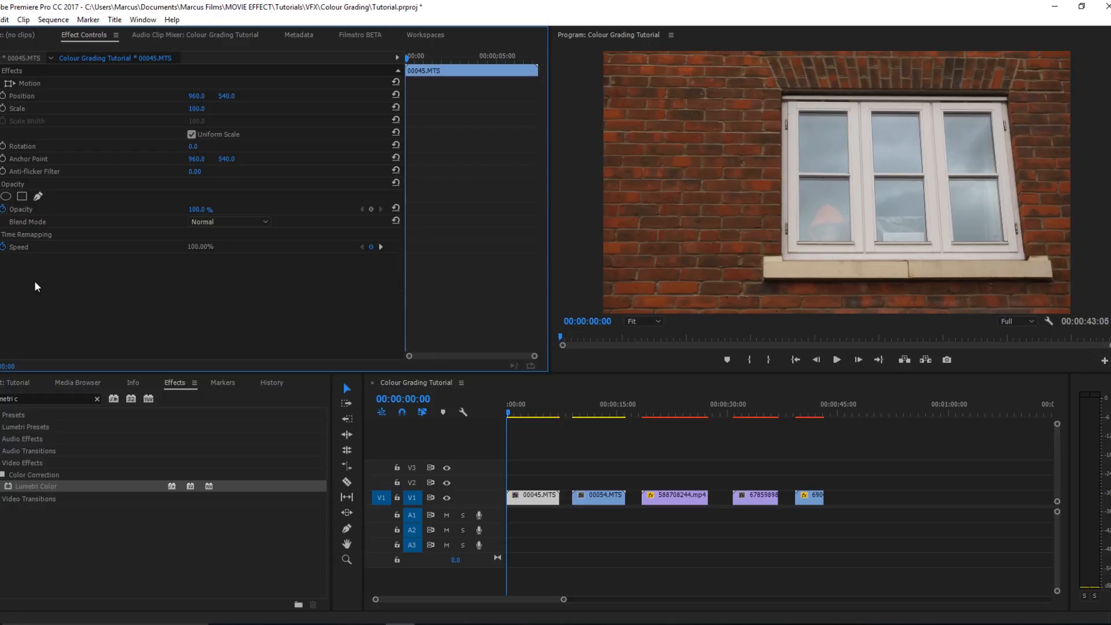
- Create a 1920 x 1080, 25 fps adjustment layer and place it on V2 above the 00045.MTS clip
left_click(19, 383)
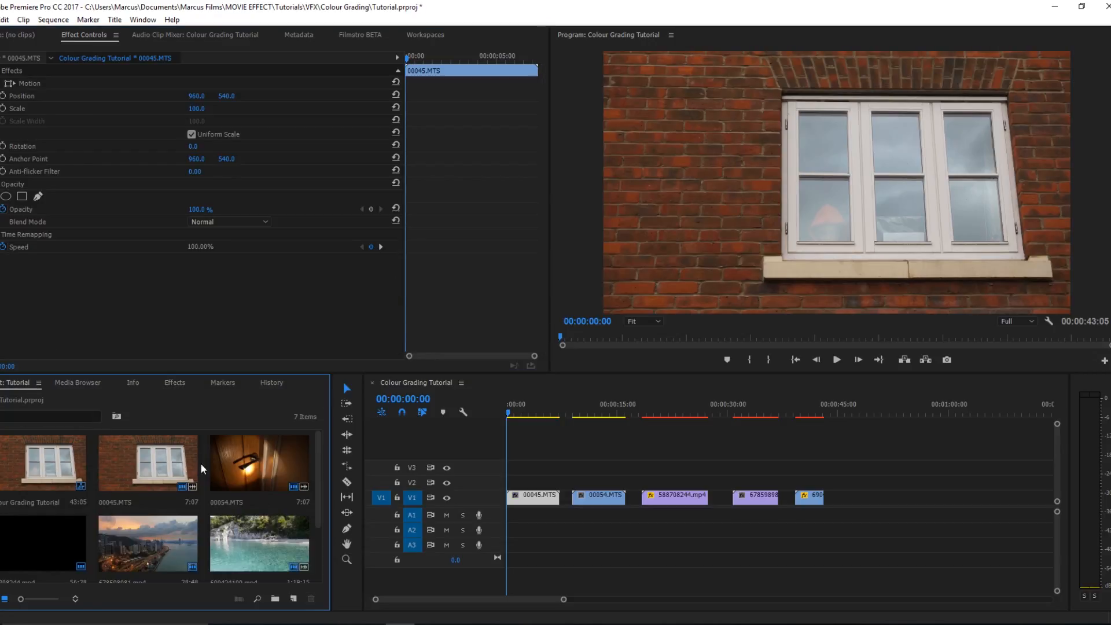
left_click(293, 599)
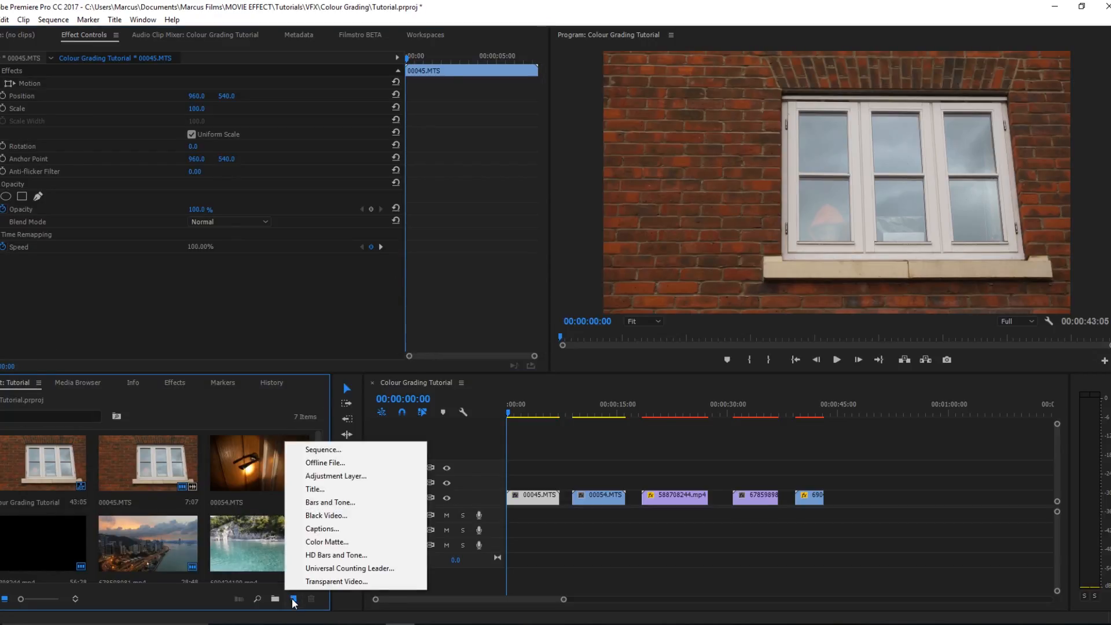
left_click(319, 474)
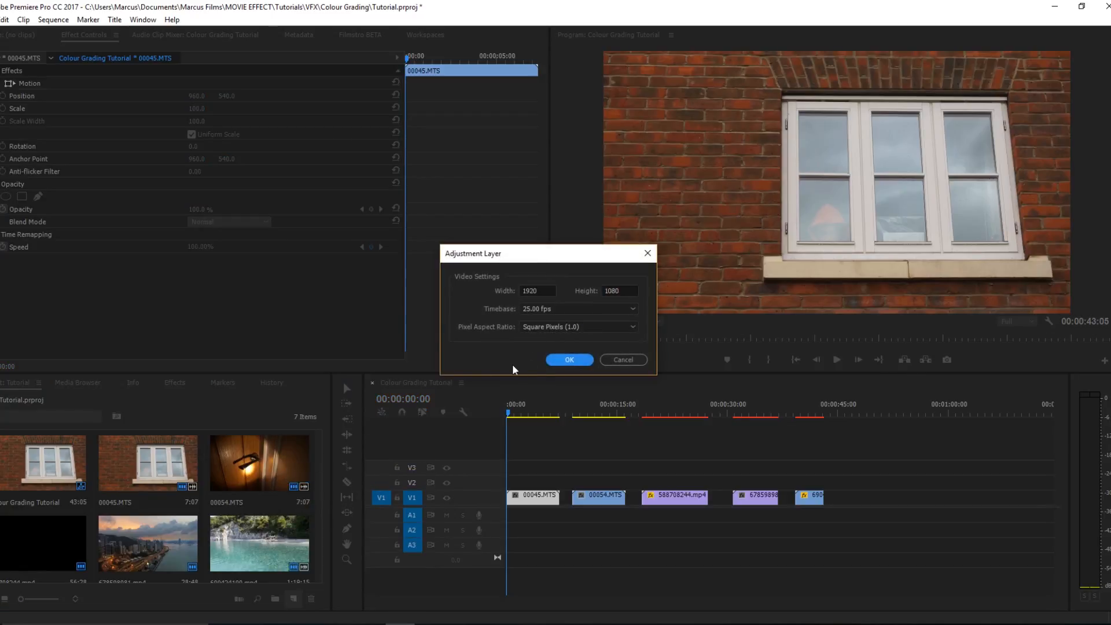
left_click(582, 359)
left_click_drag(120, 556, 559, 479)
- Try scaling the adjustment layer down to 33 and undo the change
left_click_drag(511, 412, 524, 412)
left_click(538, 479)
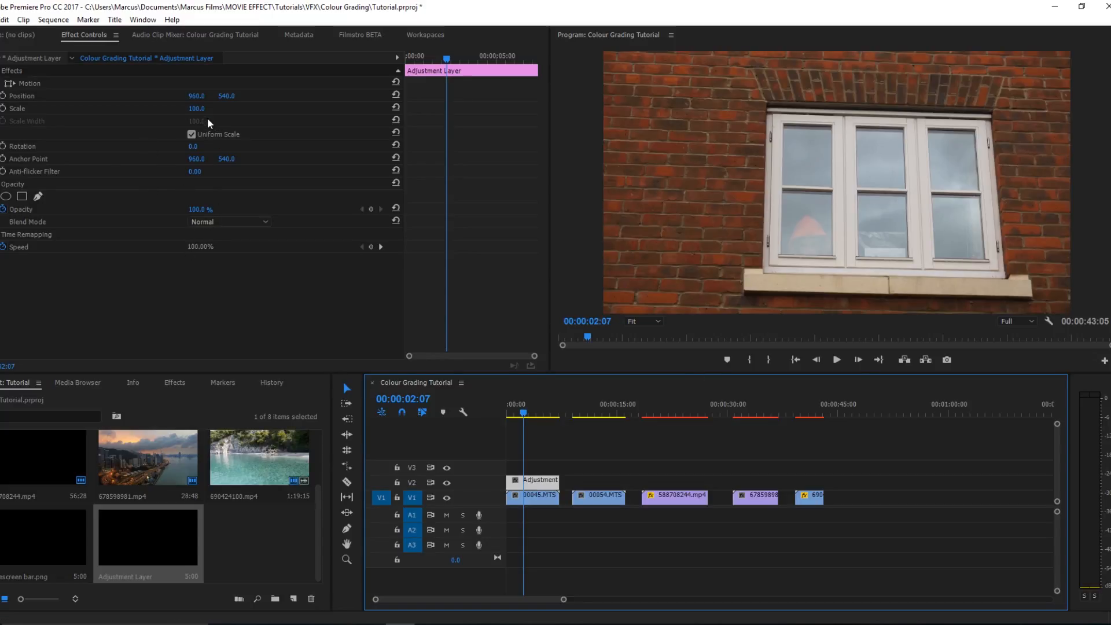
left_click_drag(199, 108, 161, 109)
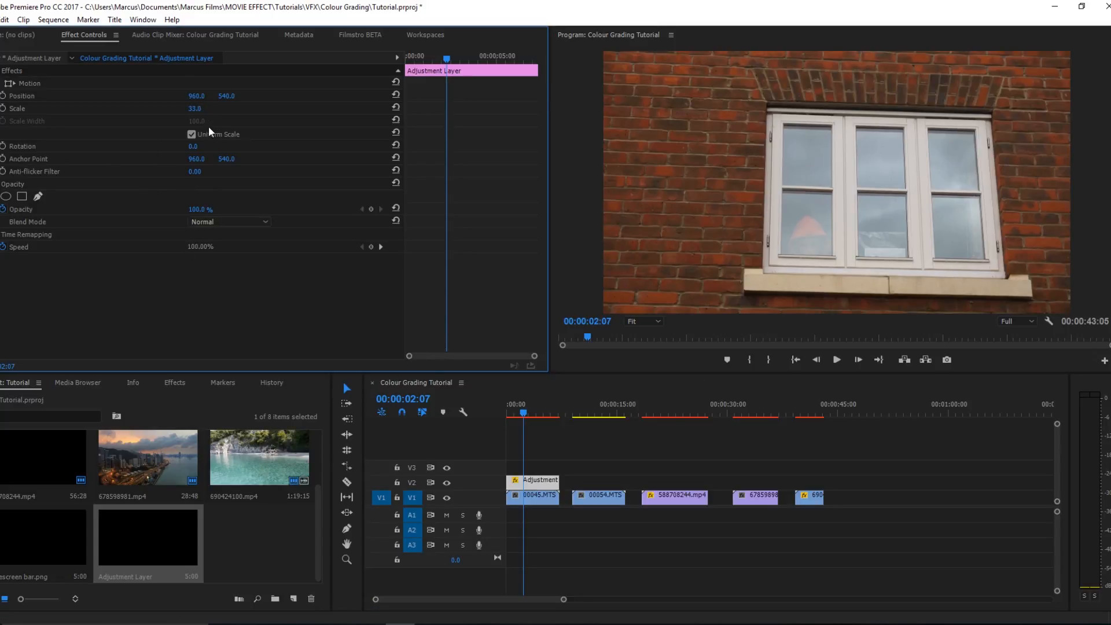
key("ctrl+z")
- Apply Lumetri Color to the adjustment layer on V2 and expand its Basic Correction settings
left_click(165, 383)
left_click_drag(26, 485, 510, 481)
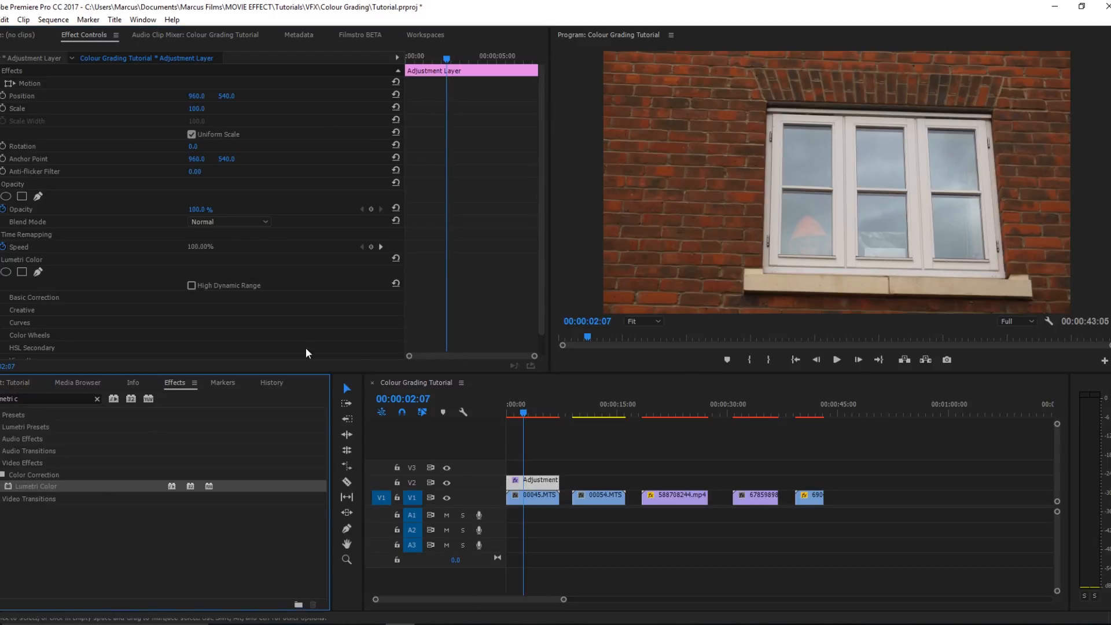
left_click(44, 294)
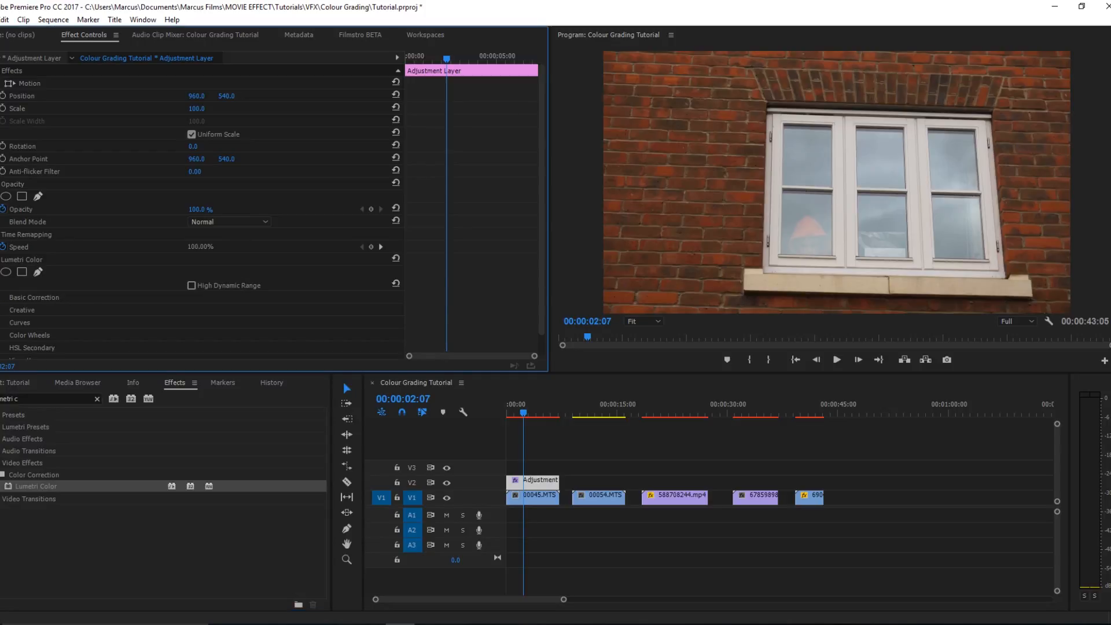
left_click(34, 297)
scroll(130, 318, "down", 2)
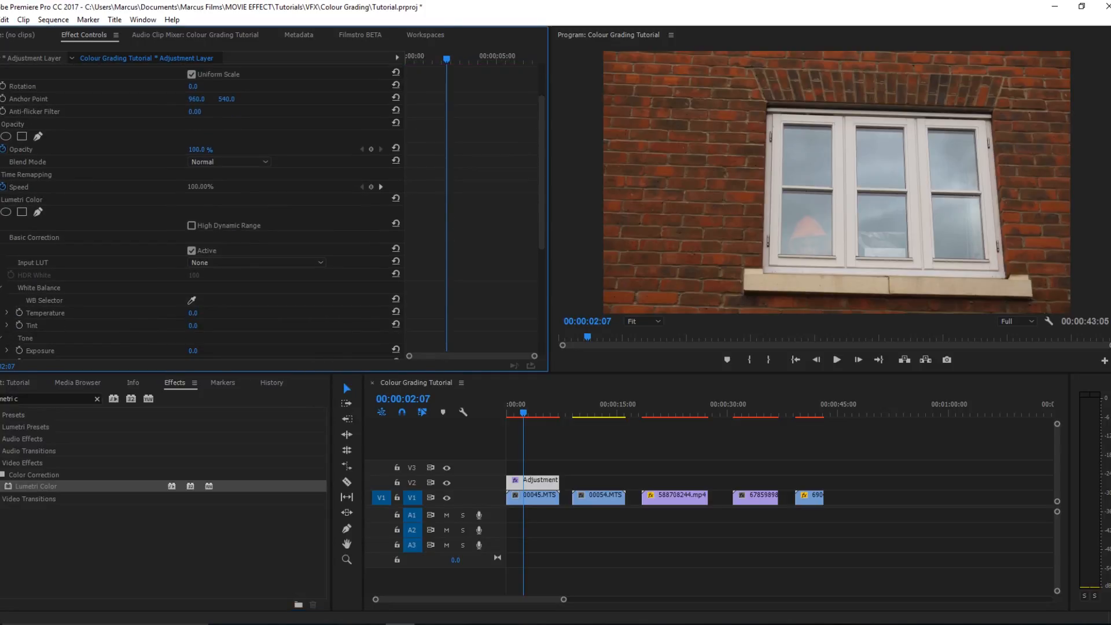
- Try a Temperature of 300 on the adjustment layer and set it back to 0
left_click_drag(200, 314, 374, 314)
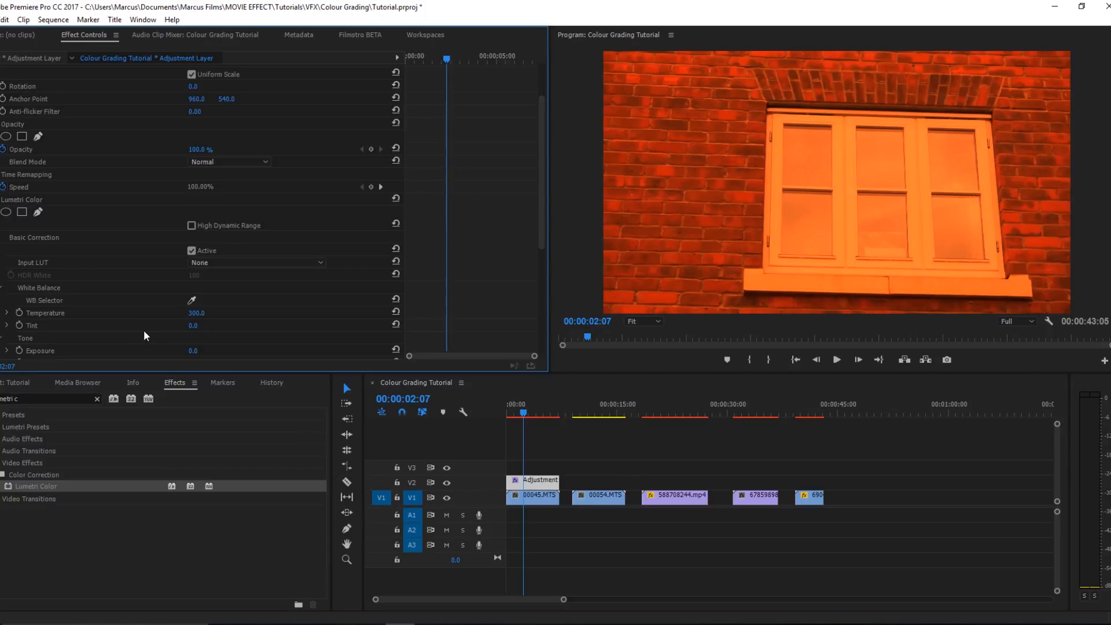
left_click(196, 313)
type("0")
key("Return")
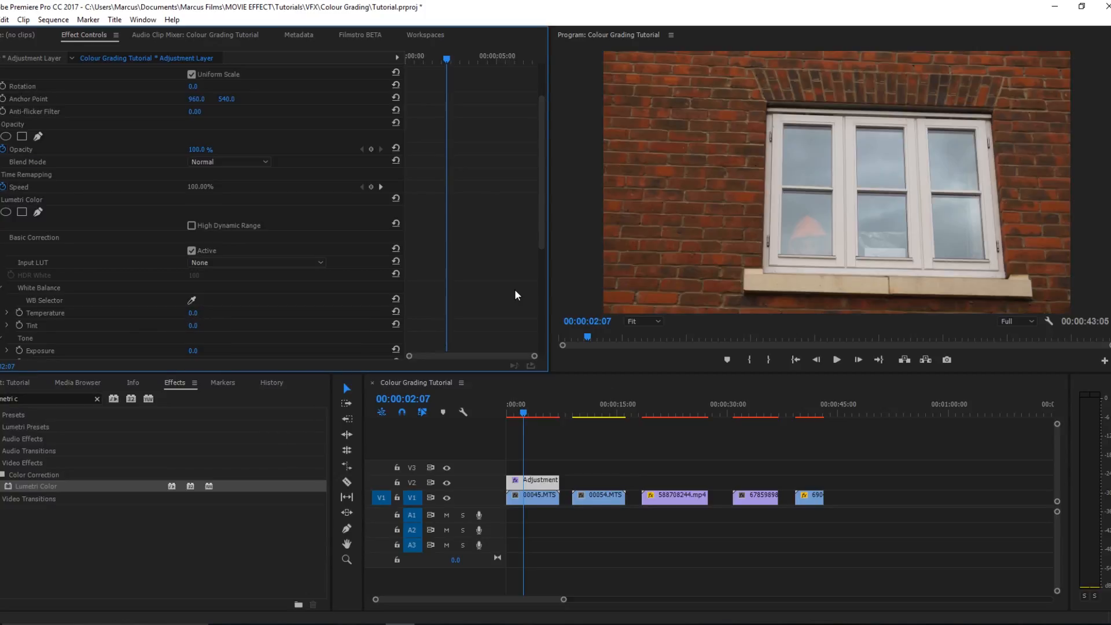
- Try extending the adjustment layer over part of the 00054.MTS clip and trim it back to the end of 00045.MTS
left_click(530, 485)
left_click_drag(559, 483, 601, 484)
left_click_drag(597, 414, 580, 414)
left_click_drag(601, 484, 559, 483)
left_click(533, 414)
left_click_drag(533, 416, 531, 415)
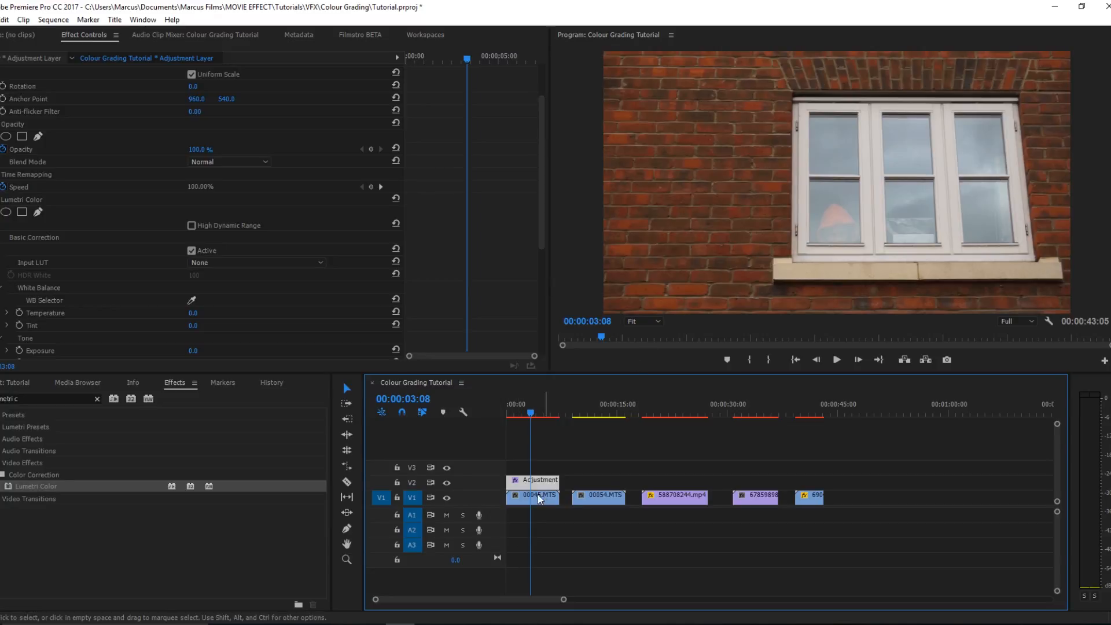
- Move the playhead to the sequence start and load Day to Night.cube from the Colour > Lut Pack folder as the Input LUT
scroll(15, 269, "down", 1)
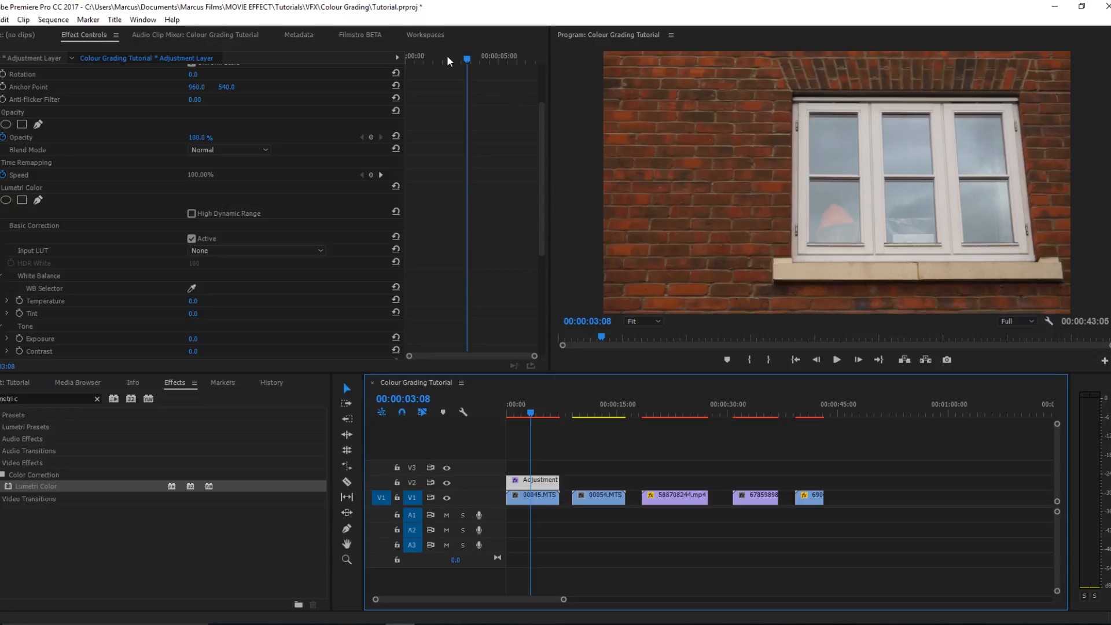
left_click_drag(448, 58, 361, 58)
left_click(200, 252)
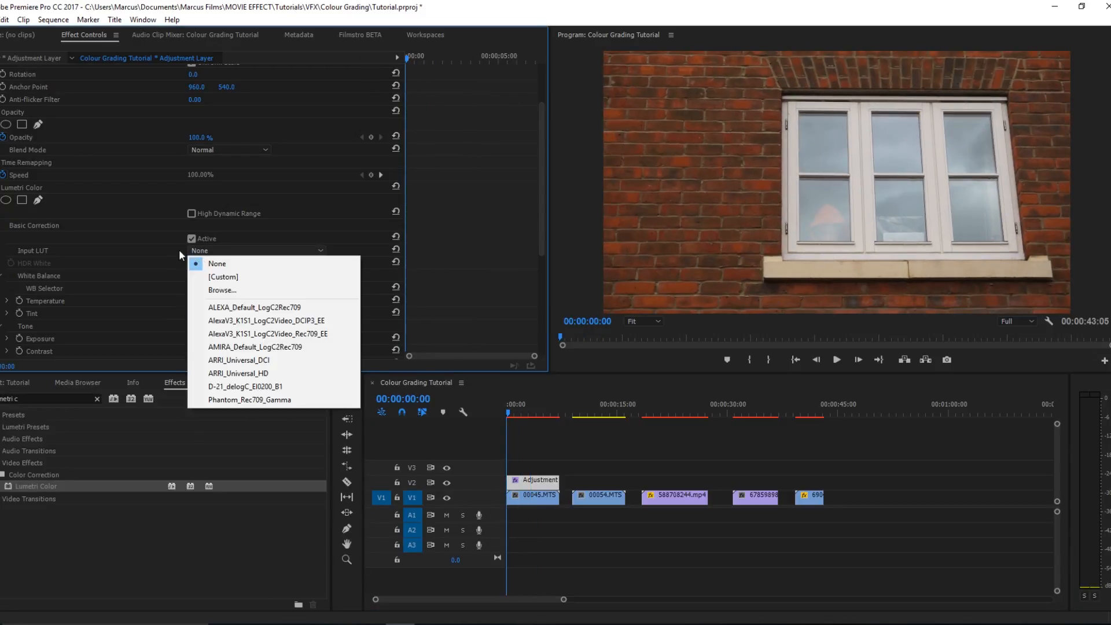
left_click(220, 290)
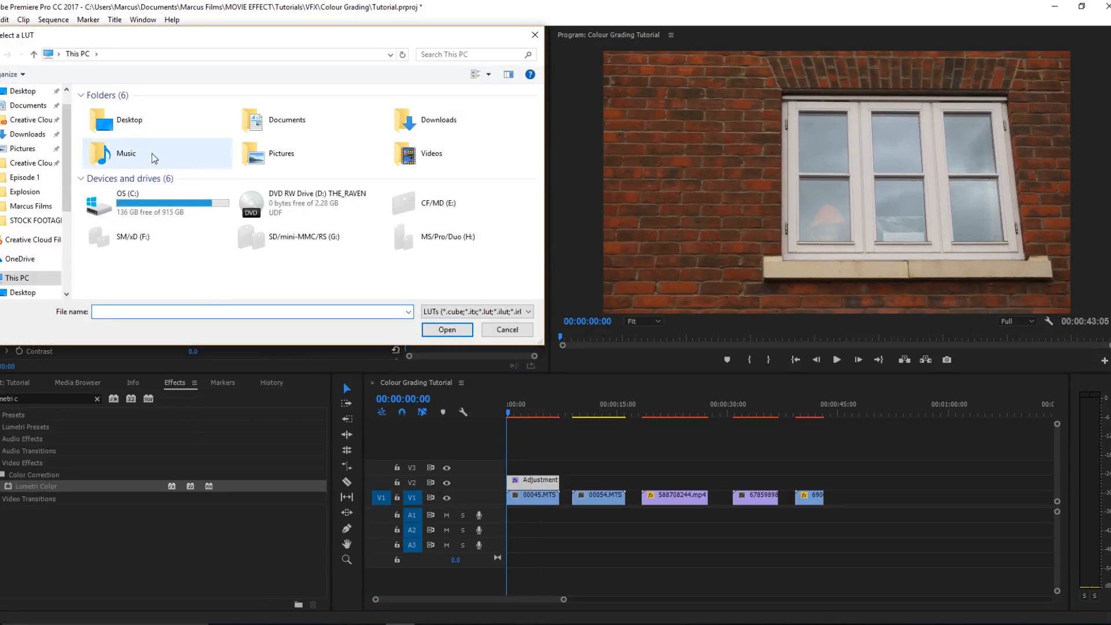
left_click(31, 207)
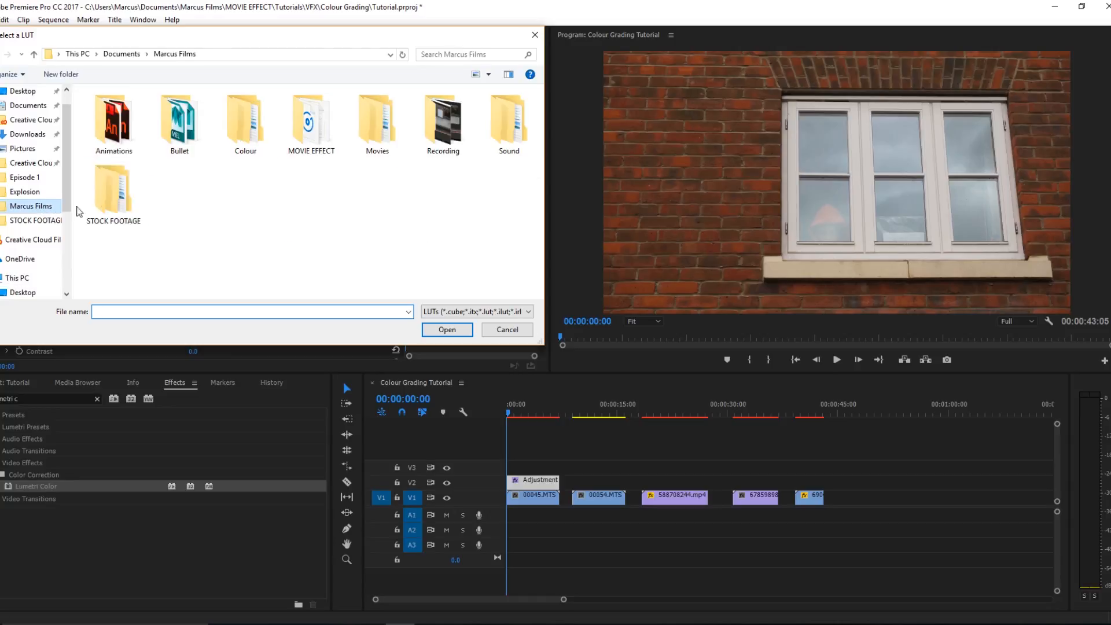
double_click(268, 131)
double_click(134, 120)
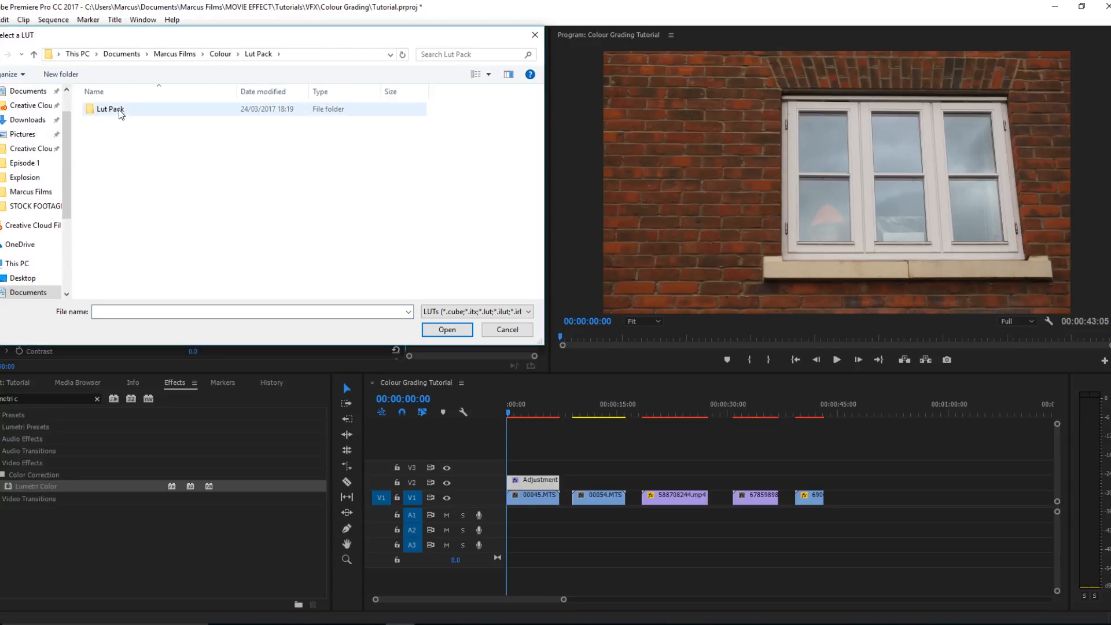
double_click(119, 109)
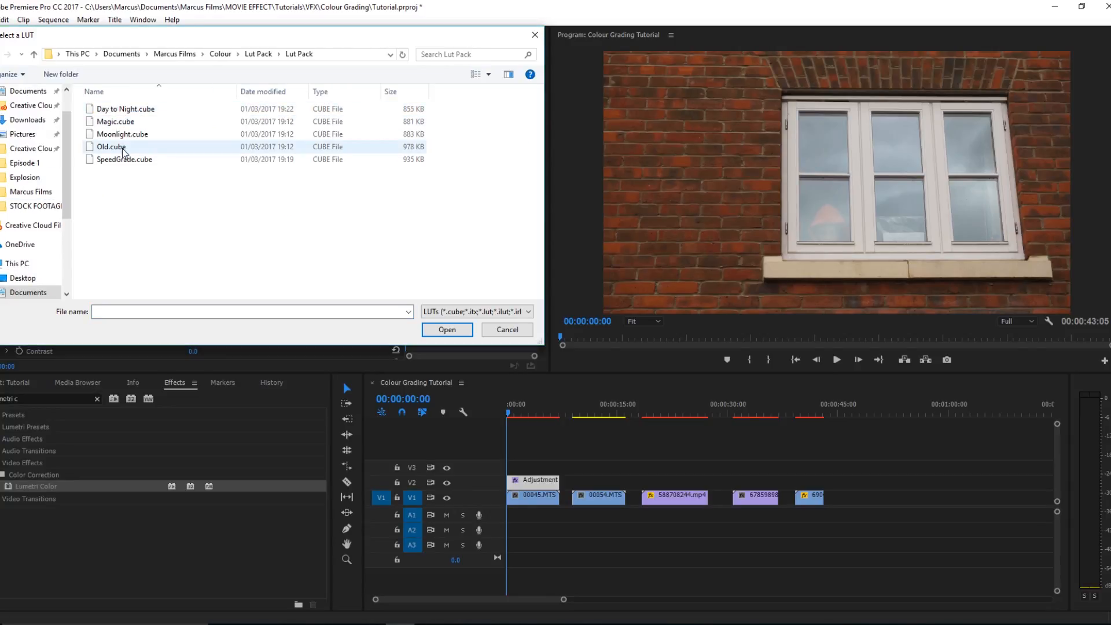
double_click(127, 109)
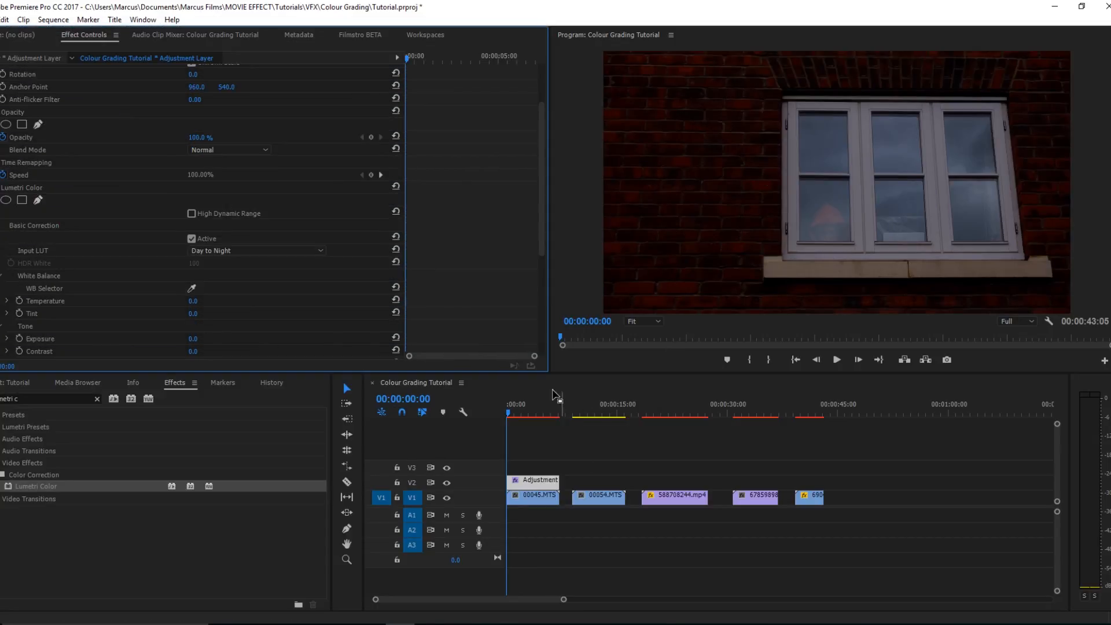
- Compare the first clip with and without the Day to Night grade by switching Basic Correction off and back on
left_click_drag(544, 400, 493, 400)
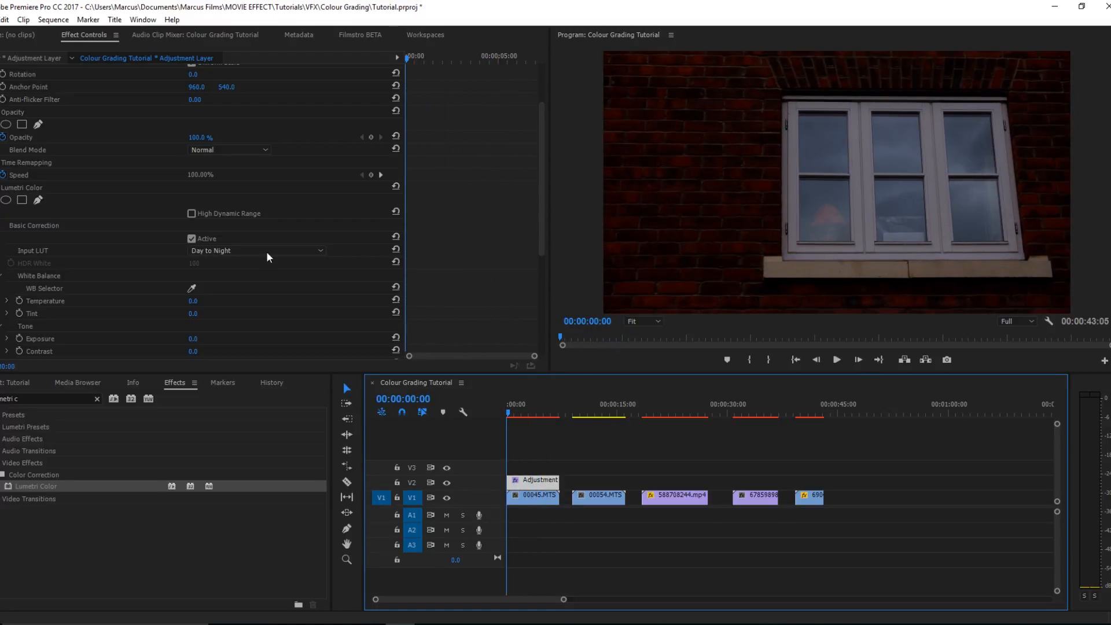
left_click(191, 238)
left_click(191, 238)
left_click(3, 264)
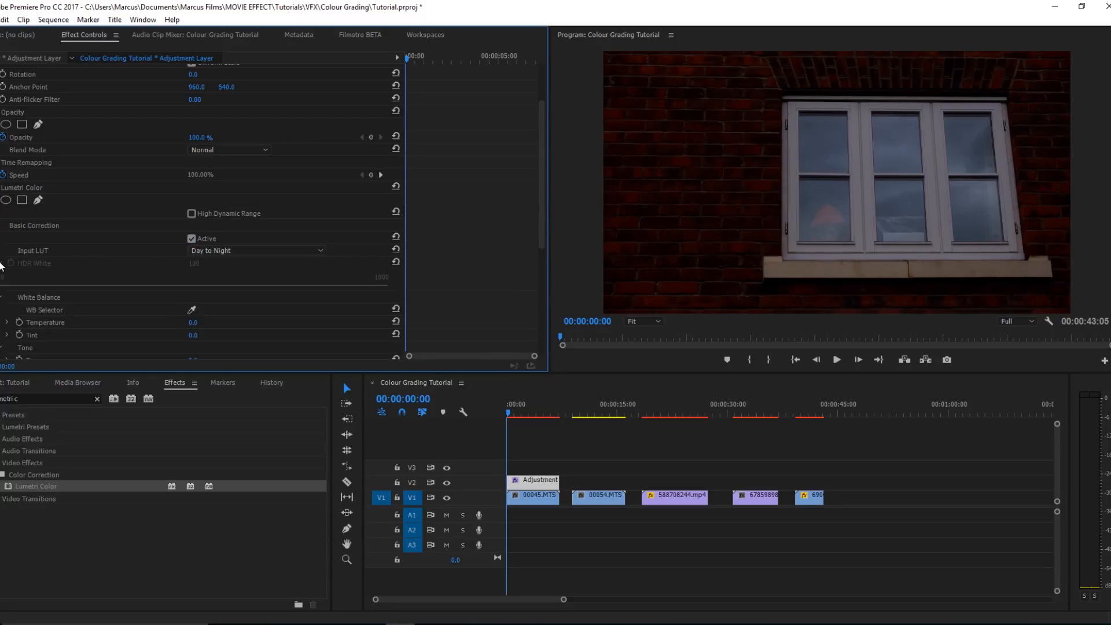
left_click(3, 264)
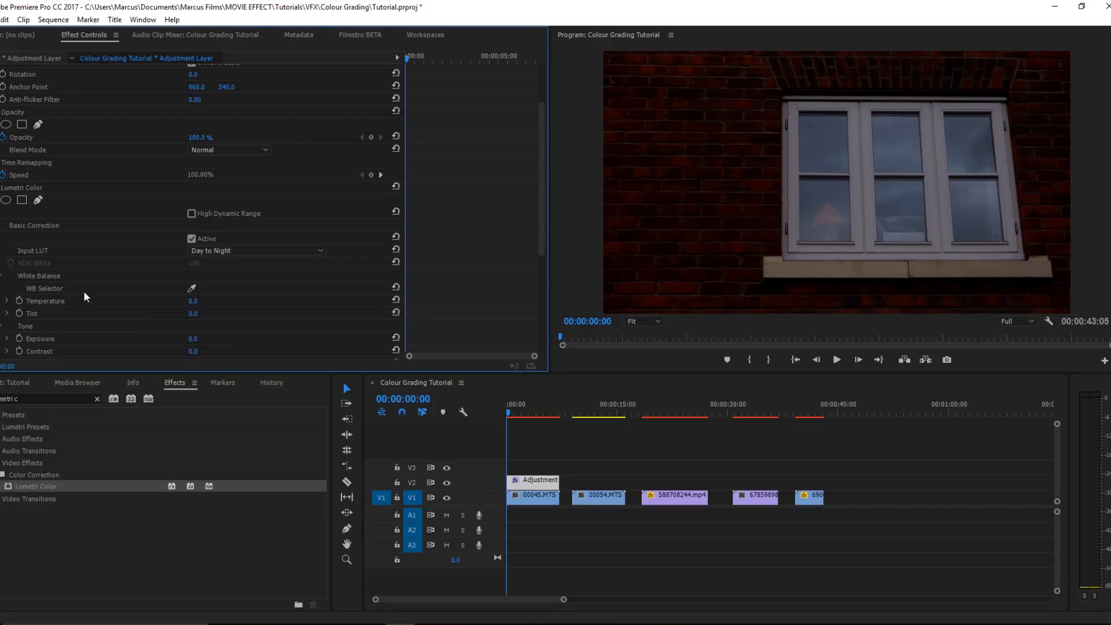
- Try raising the adjustment layer's Exposure to 7.0 and undo the change
scroll(126, 238, "down", 5)
scroll(152, 220, "up", 2)
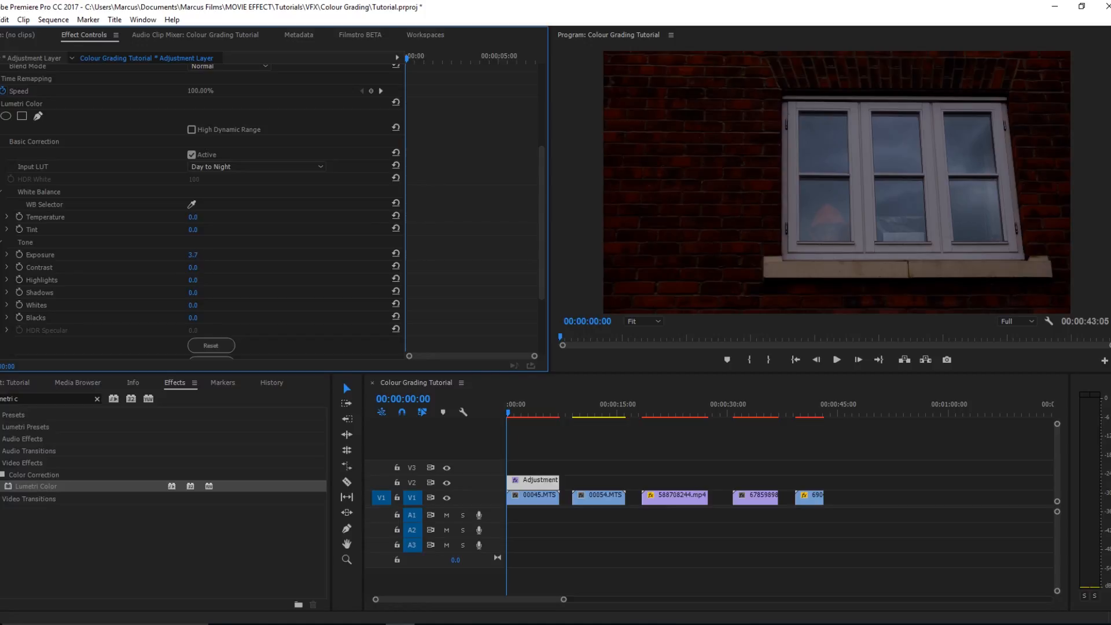
left_click_drag(193, 255, 210, 264)
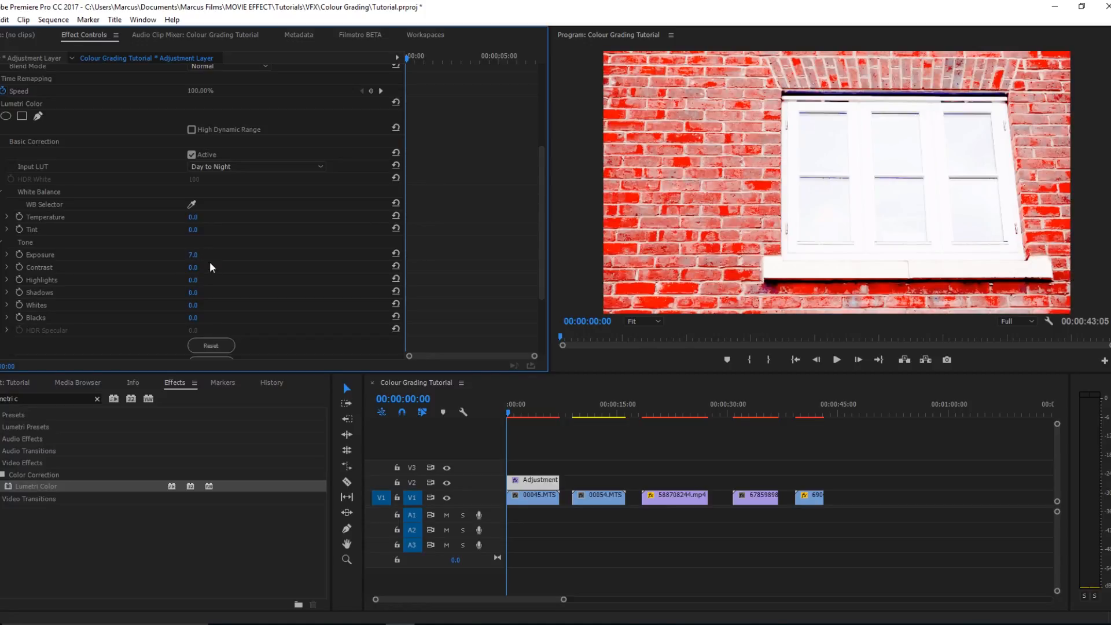
key("ctrl+z")
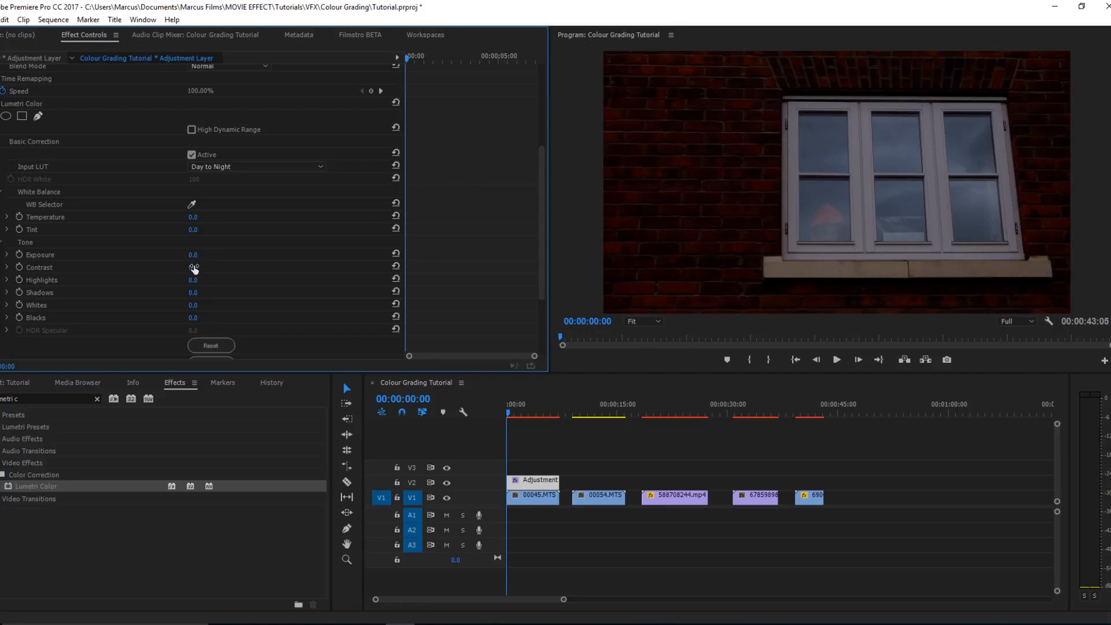
- Set the Contrast of the adjustment layer's Lumetri Color effect to 150
left_click(194, 268)
key("Return")
left_click_drag(190, 269, 204, 268)
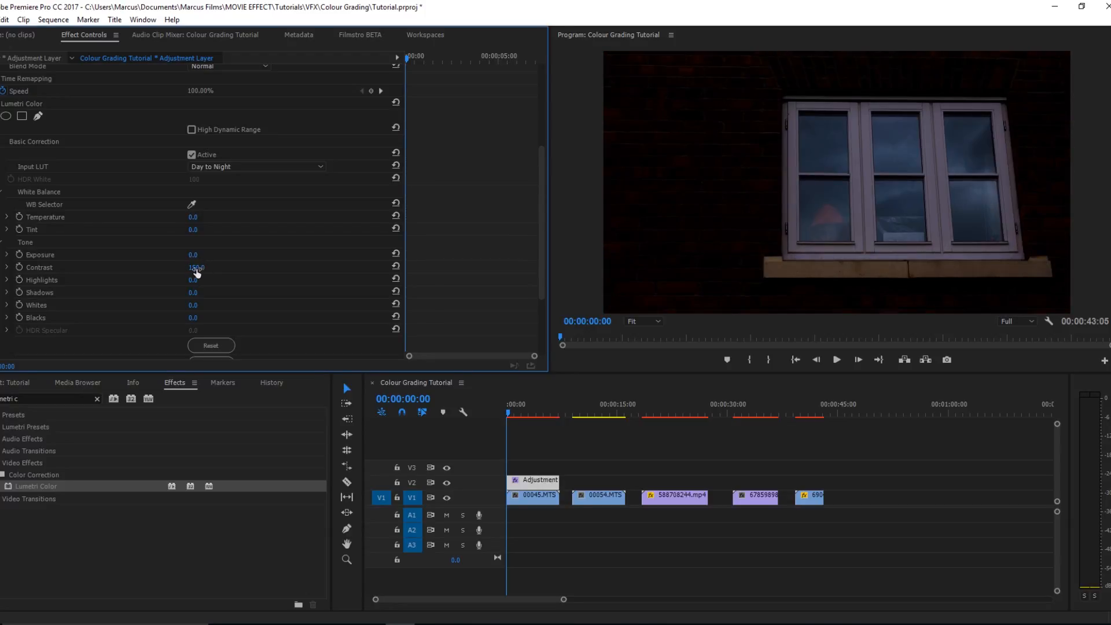
- Set the white balance Temperature of the adjustment layer's Lumetri Color effect to -80
scroll(231, 256, "up", 1)
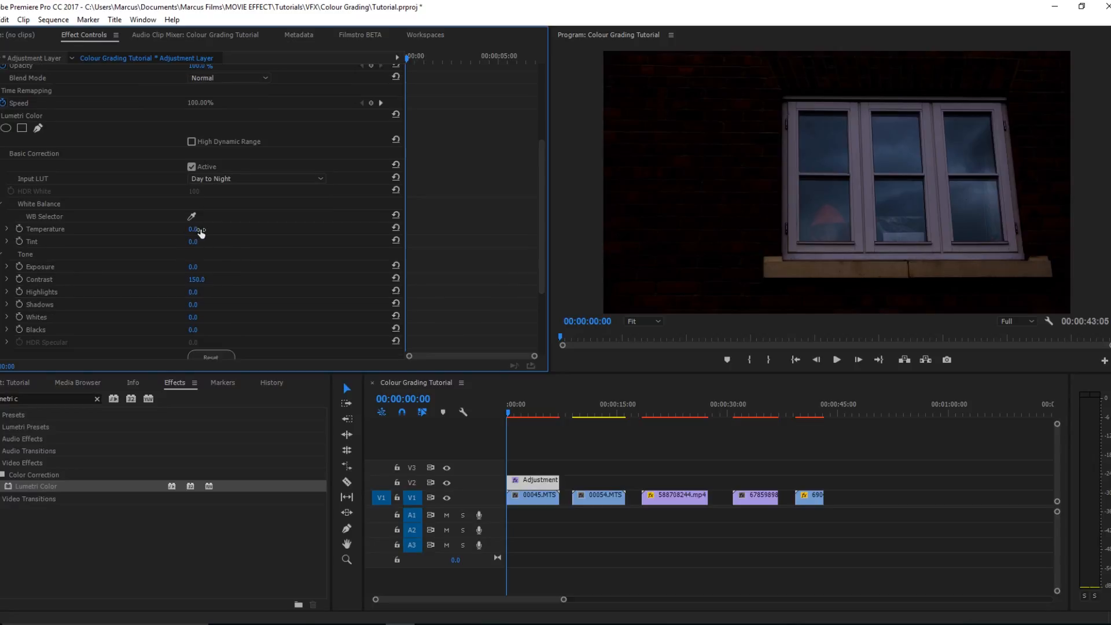
left_click_drag(200, 229, 195, 230)
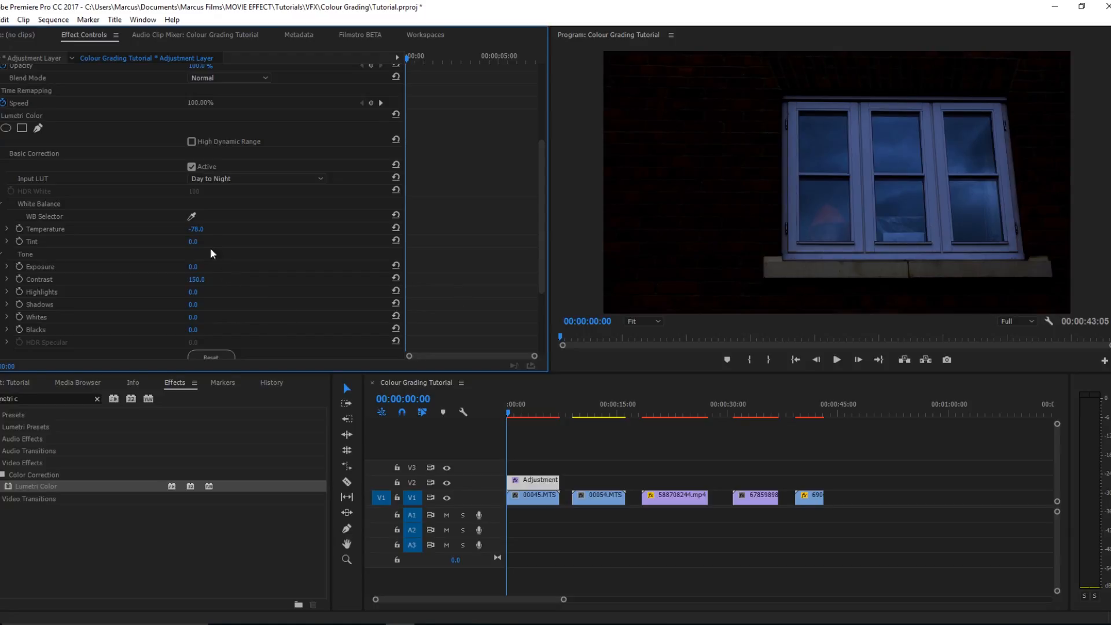
left_click(197, 229)
key("BackSpace")
key("BackSpace")
key("BackSpace")
key("BackSpace")
key("BackSpace")
type("-80")
key("Return")
- Try Highlights at 150 on the adjustment layer, settling on a value of 20
scroll(224, 266, "down", 3)
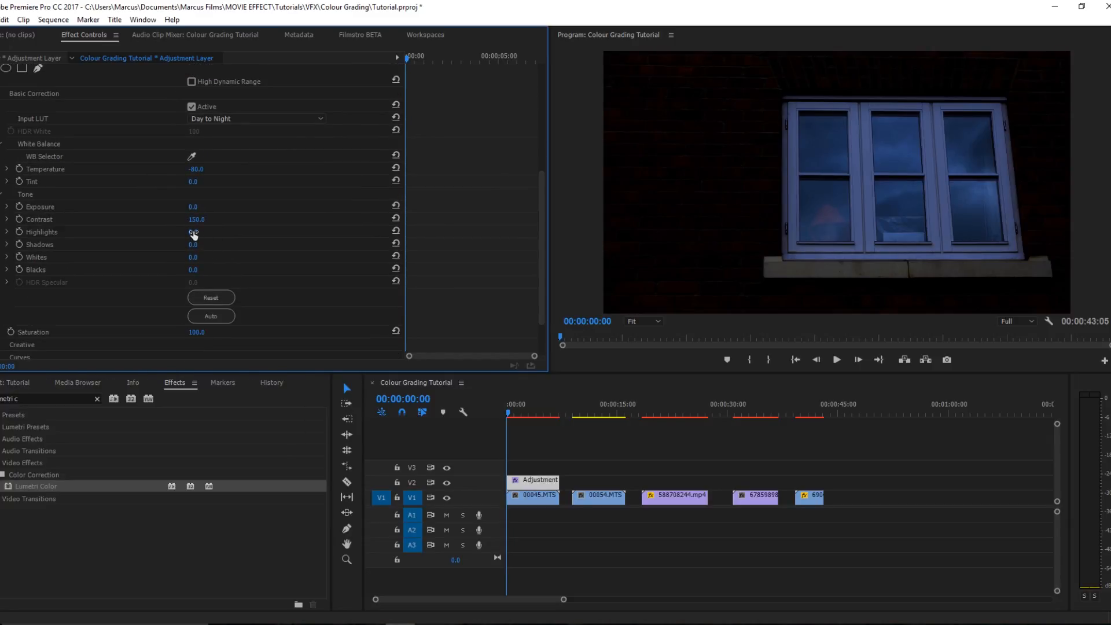
left_click_drag(195, 232, 205, 232)
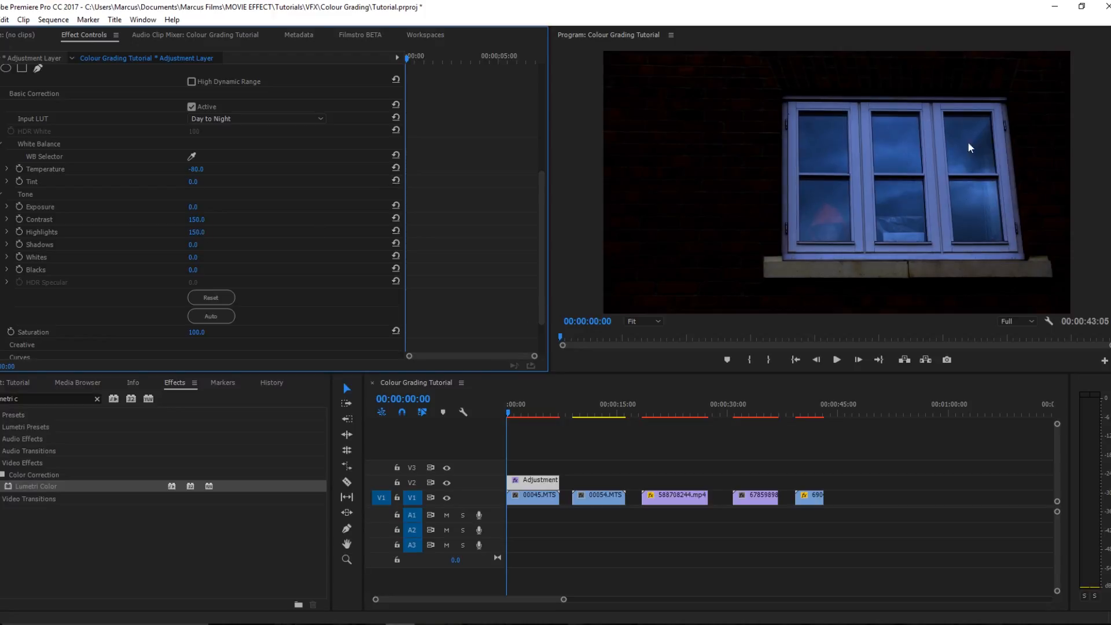
left_click_drag(199, 233, 118, 233)
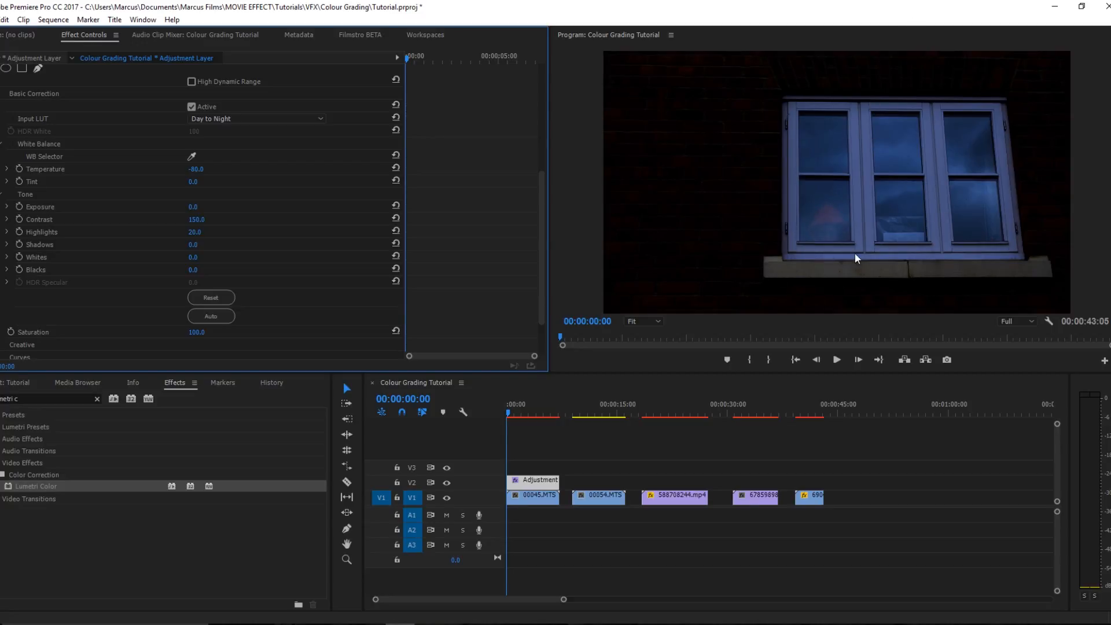
scroll(230, 261, "down", 1)
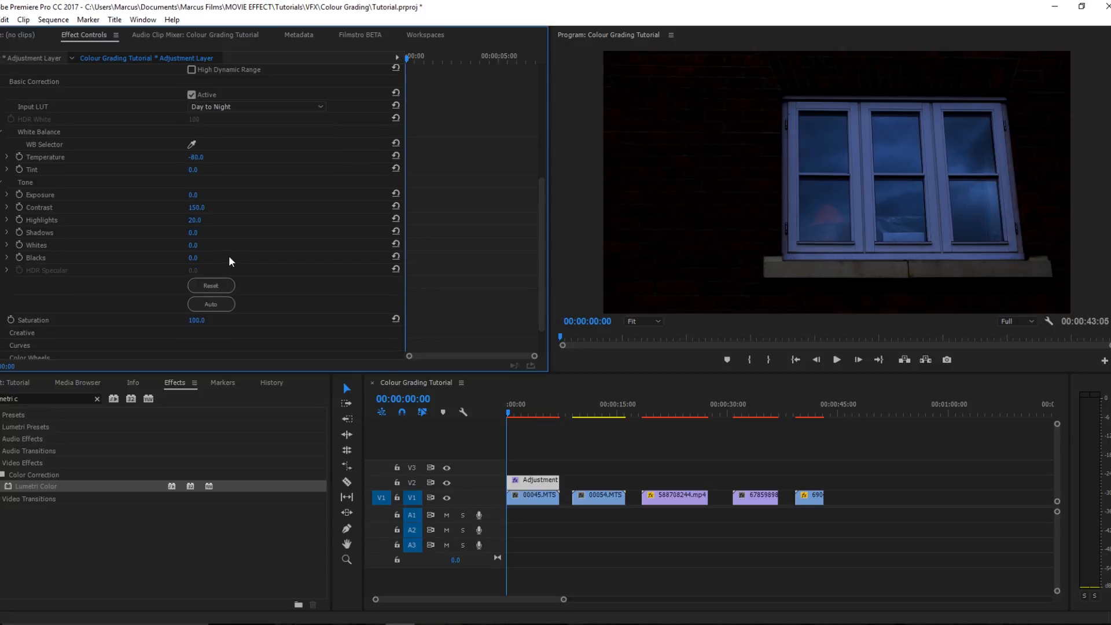
- Set the Shadows of the adjustment layer's Lumetri Color effect to -30
left_click_drag(194, 232, 183, 232)
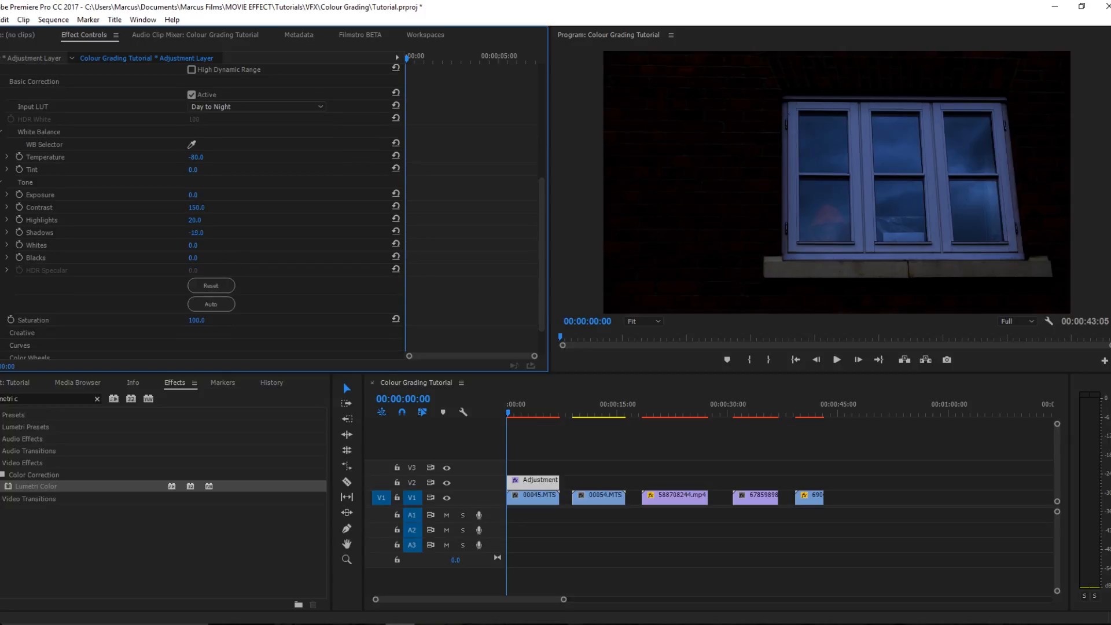
left_click(202, 233)
type("-")
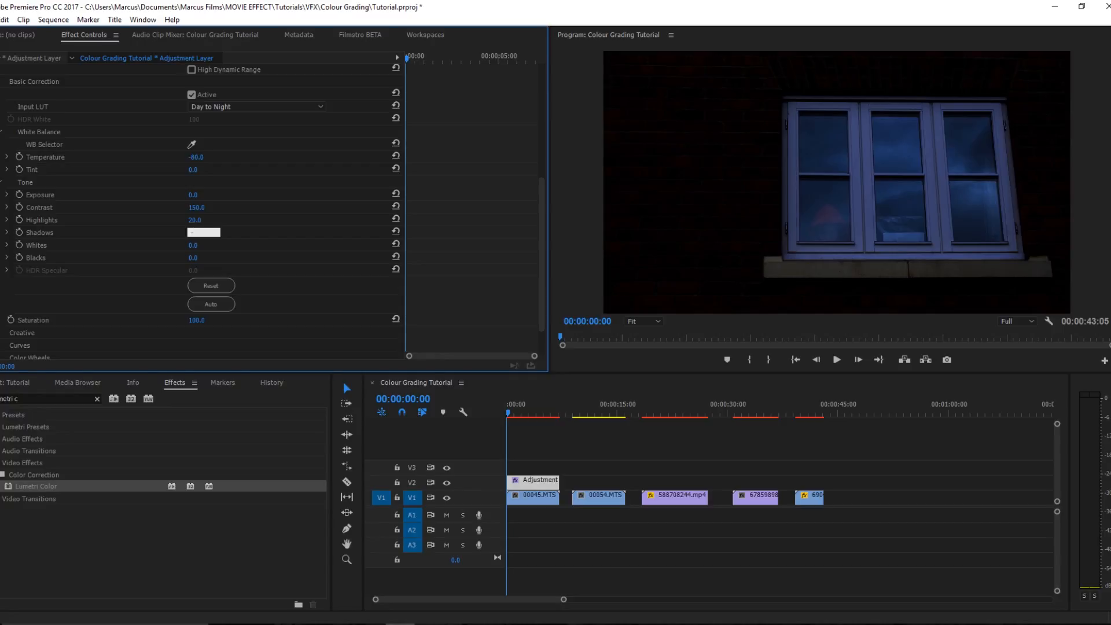
type("30")
key("Return")
- Set the Whites of the adjustment layer's Lumetri Color effect to 5
scroll(204, 232, "down", 1)
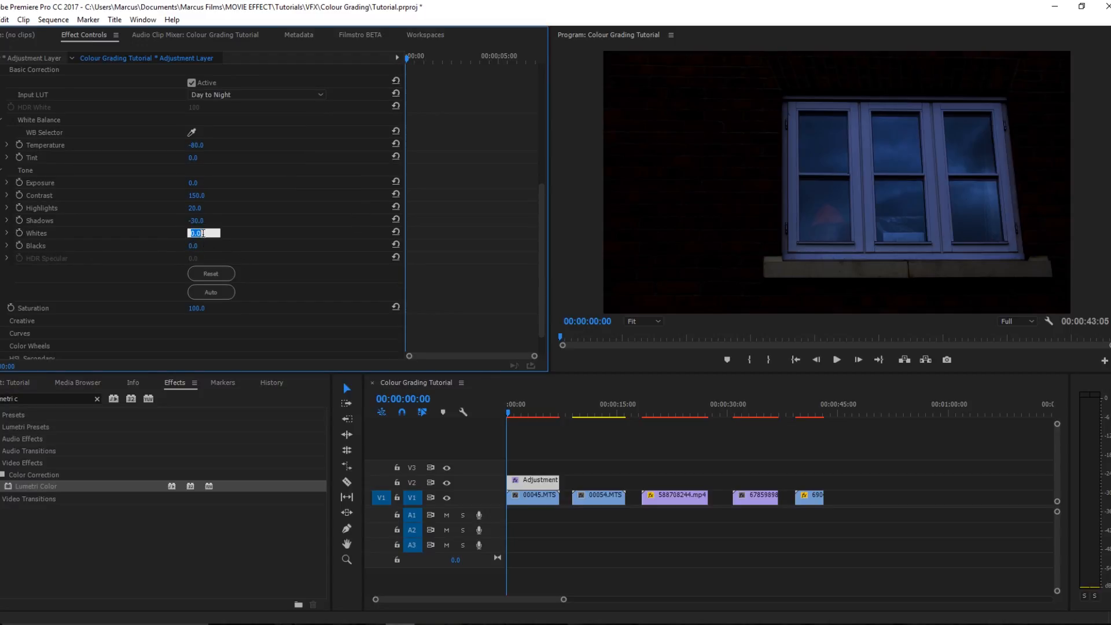
type("5")
key("Return")
- Try Blacks at -20 on the adjustment layer, settle on -15 and play the start of the clip to check it
left_click(193, 247)
type("-")
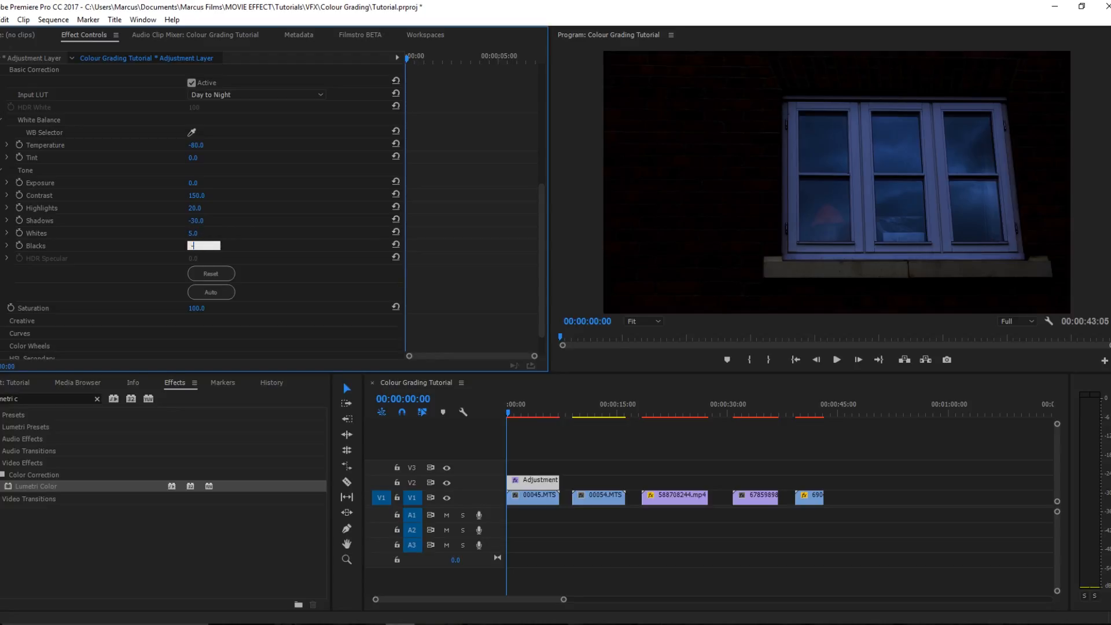
type("20")
key("Return")
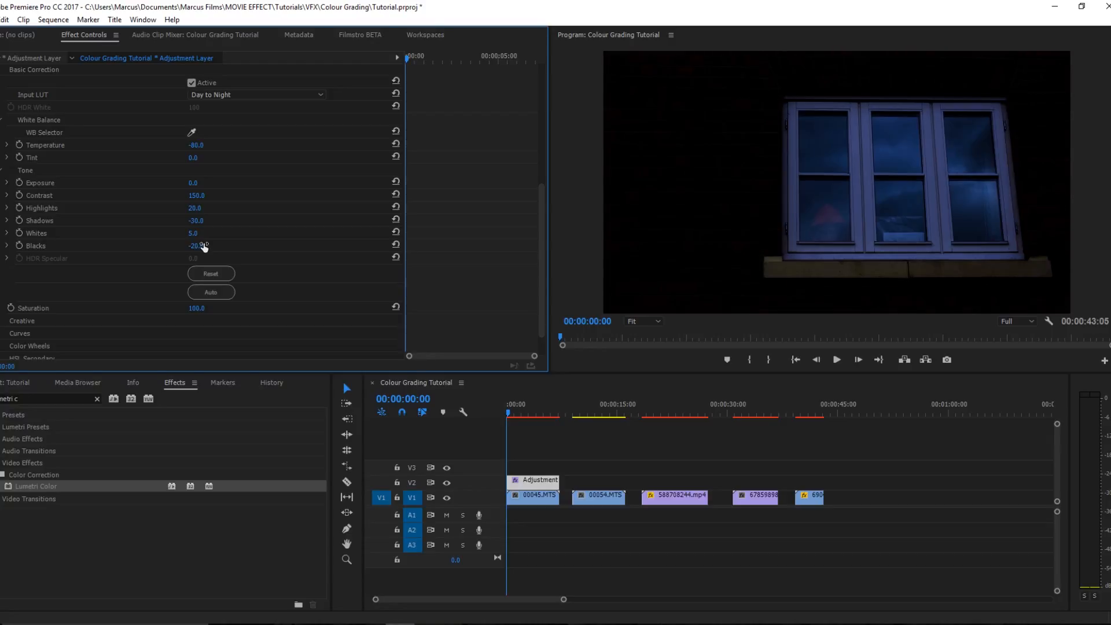
left_click(204, 249)
type("-15")
key("Return")
key("space")
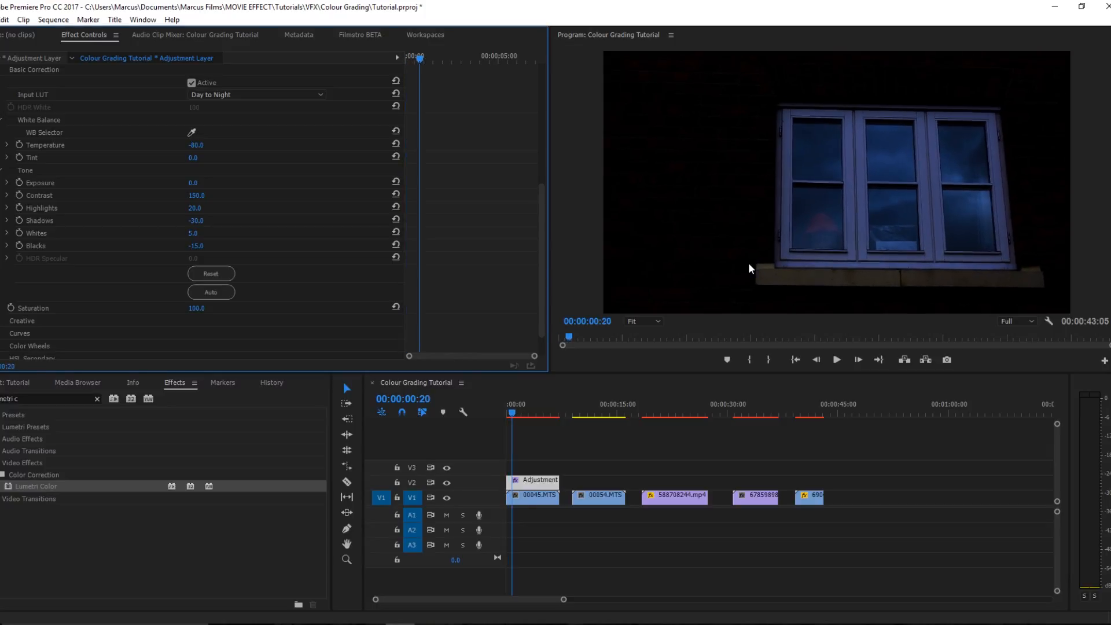
scroll(748, 264, "up", 5)
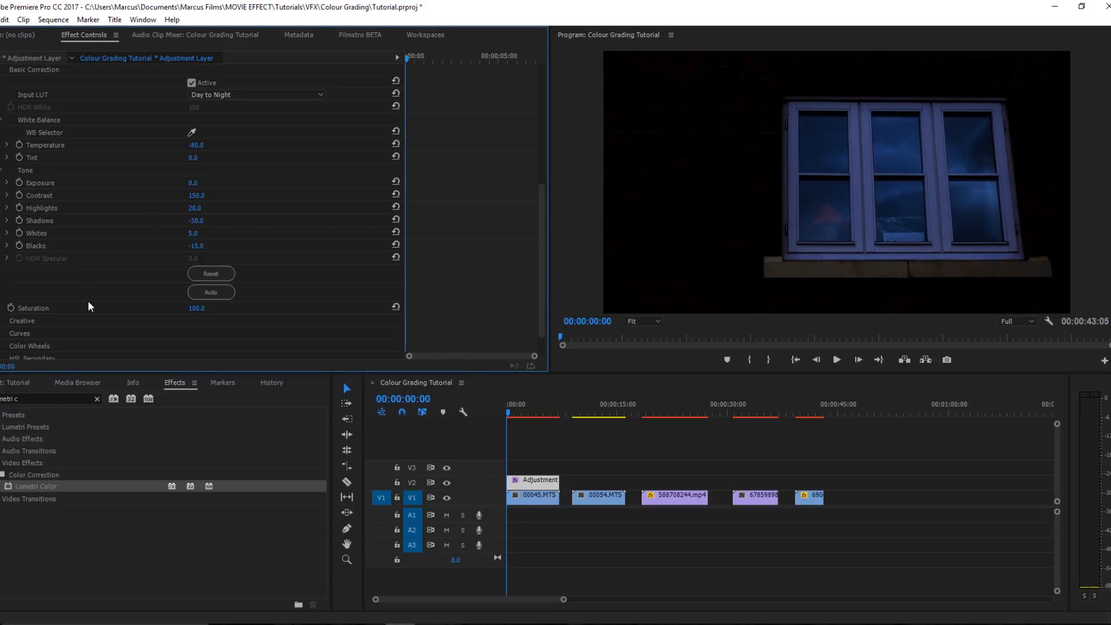
- Expand the Color Wheels settings and tint the Highlights slightly towards orange
scroll(90, 306, "down", 1)
left_click(7, 315)
scroll(93, 296, "down", 6)
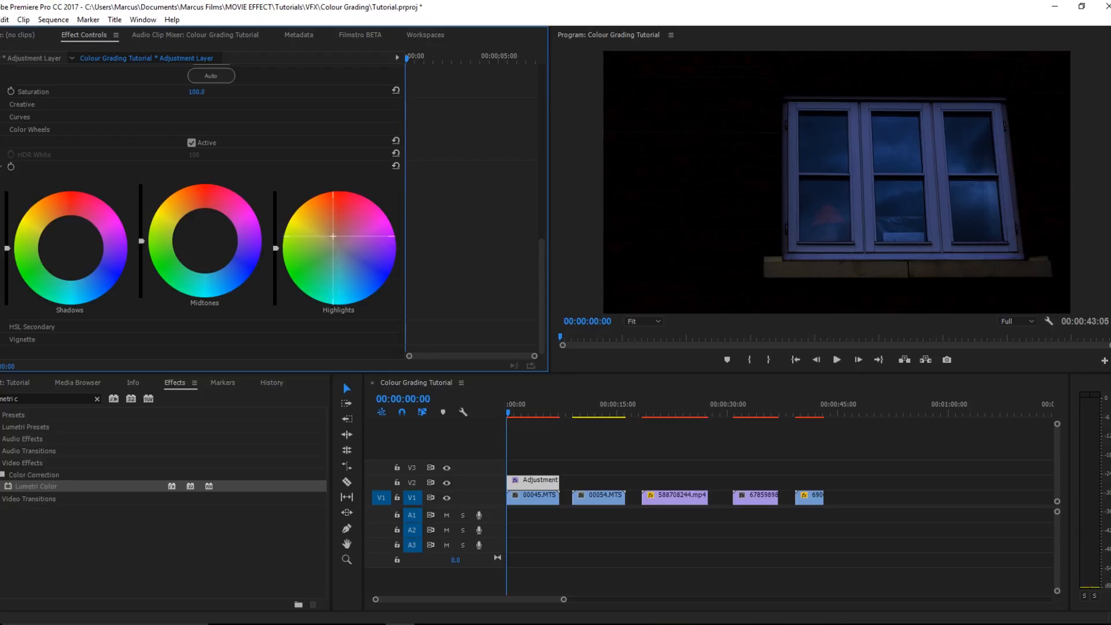
left_click_drag(332, 236, 332, 234)
left_click_drag(331, 231, 327, 227)
- Tint the Shadows wheel slightly towards blue and lower the shadows' brightness to the minimum
mouse_move(70, 246)
left_mouse_down()
mouse_move(85, 256)
mouse_move(77, 249)
left_mouse_up()
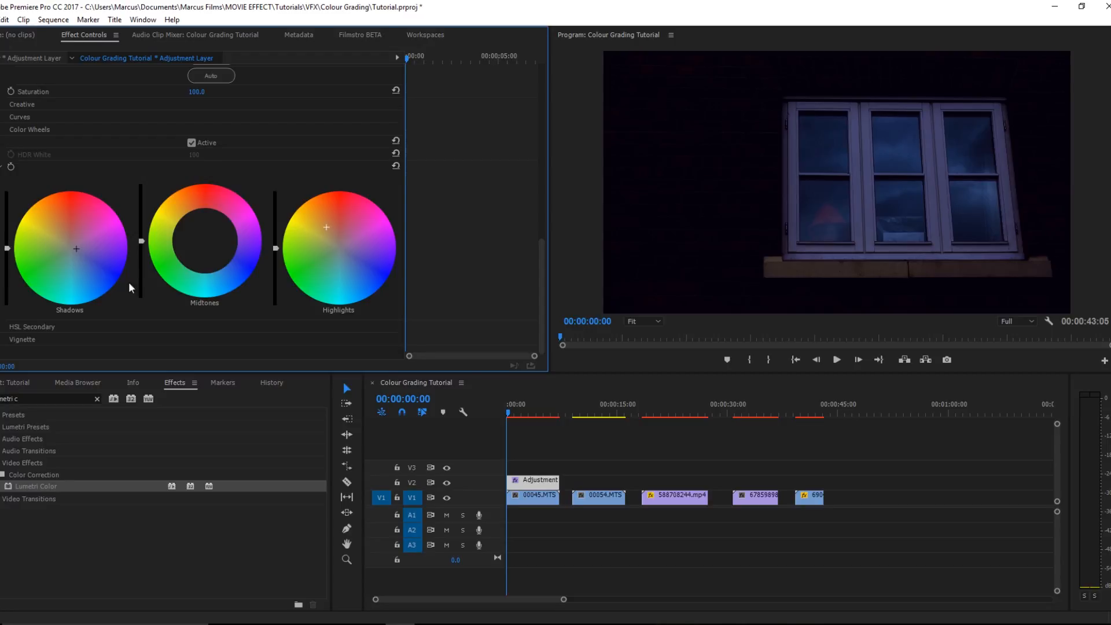
mouse_move(87, 253)
left_mouse_down()
mouse_move(102, 258)
mouse_move(92, 255)
left_mouse_up()
left_click_drag(7, 249, 7, 305)
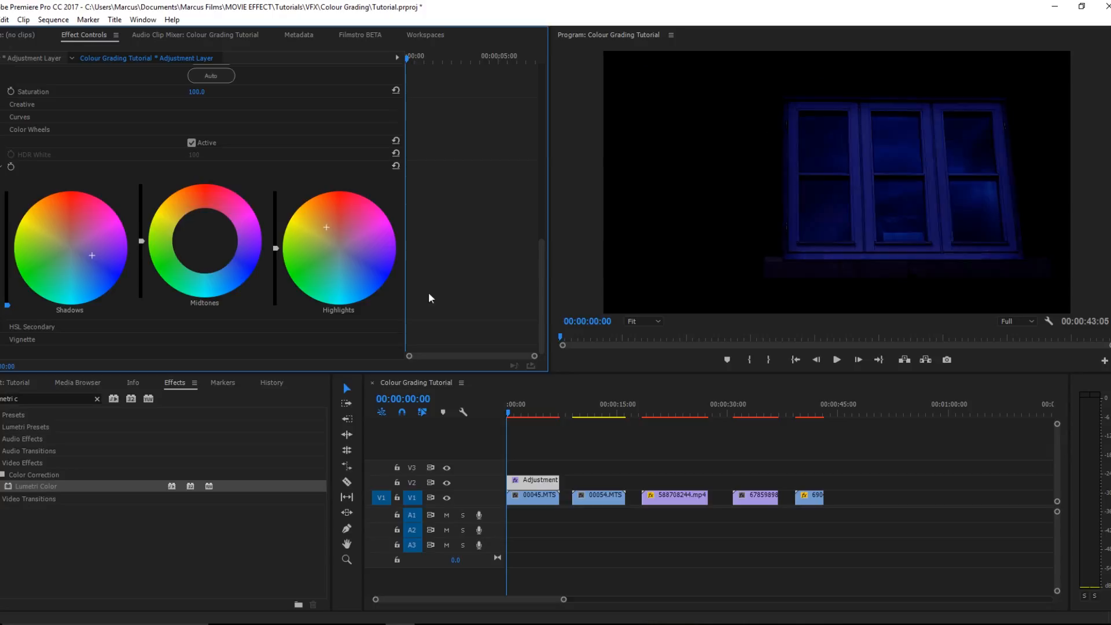
left_click_drag(90, 255, 77, 253)
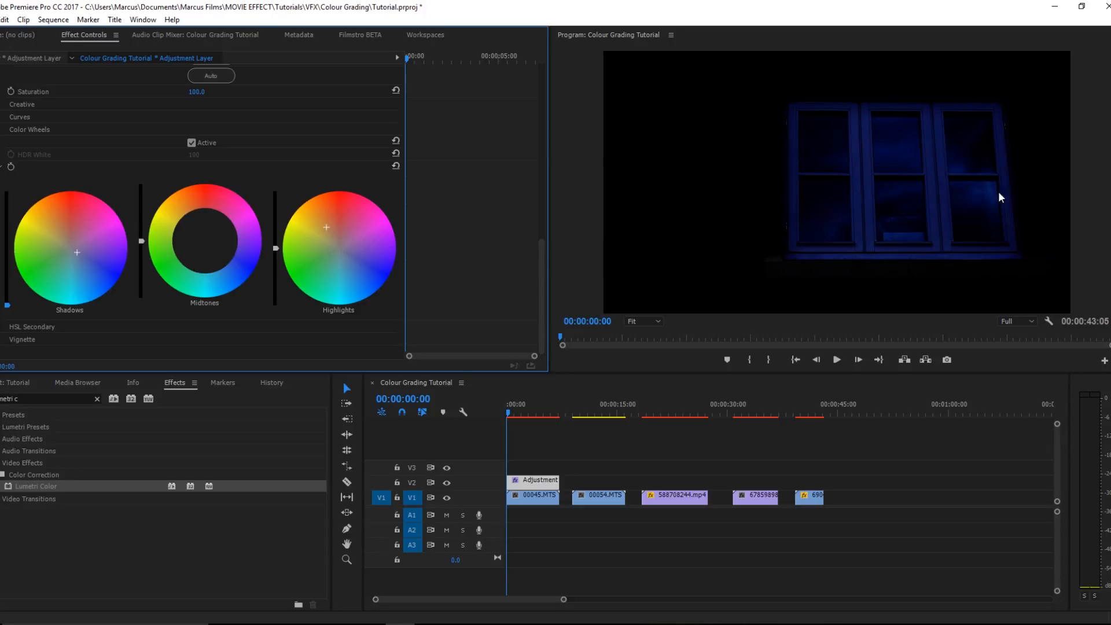
- Shift the Highlights and Midtones wheels towards orange, raising the highlights' brightness strongly and the midtones' brightness slightly
left_click_drag(325, 226, 318, 217)
left_click_drag(276, 246, 276, 201)
left_click_drag(205, 241, 195, 229)
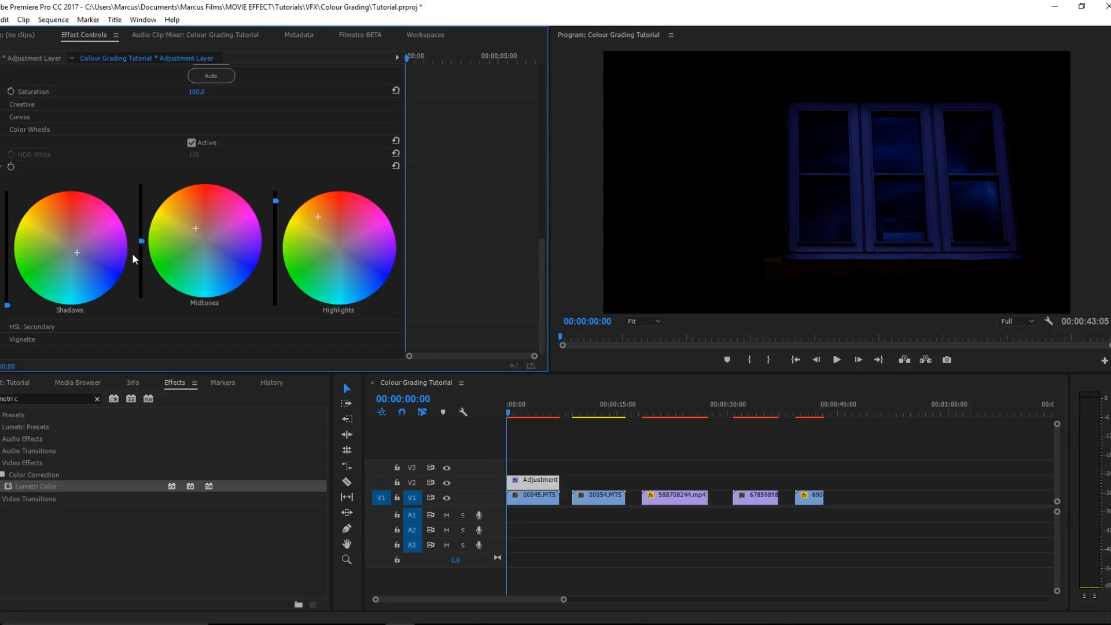
left_click_drag(141, 239, 141, 227)
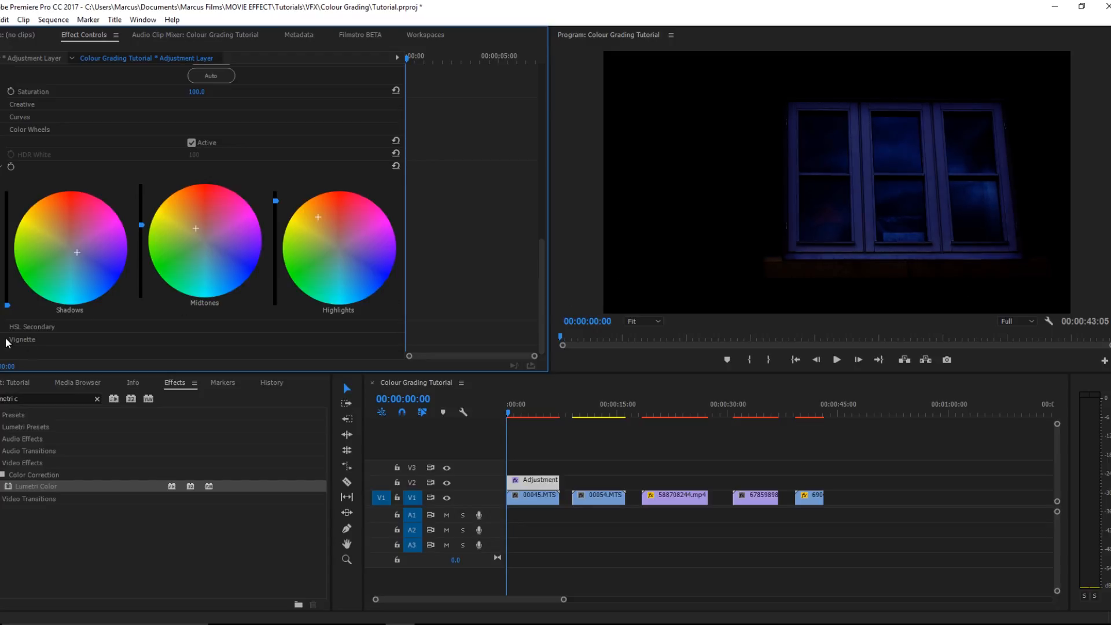
- Give the grade a vignette with Amount -3, Roundness 100 and Feather 100, and scrub through the clip to check it
left_click(164, 337)
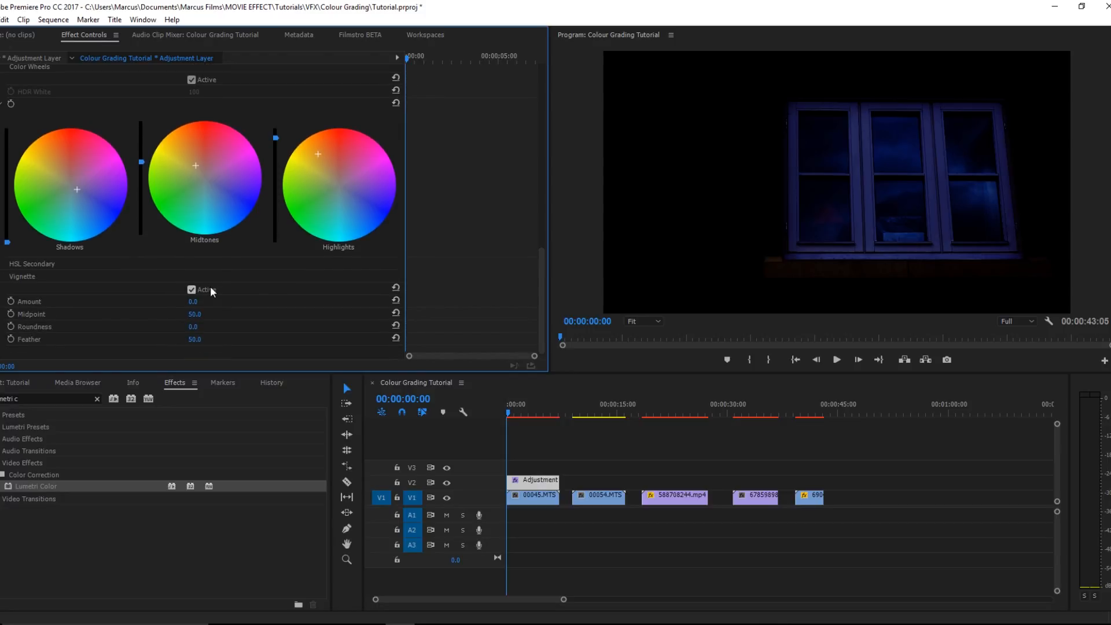
left_click_drag(193, 302, 193, 302)
left_click_drag(193, 328, 209, 328)
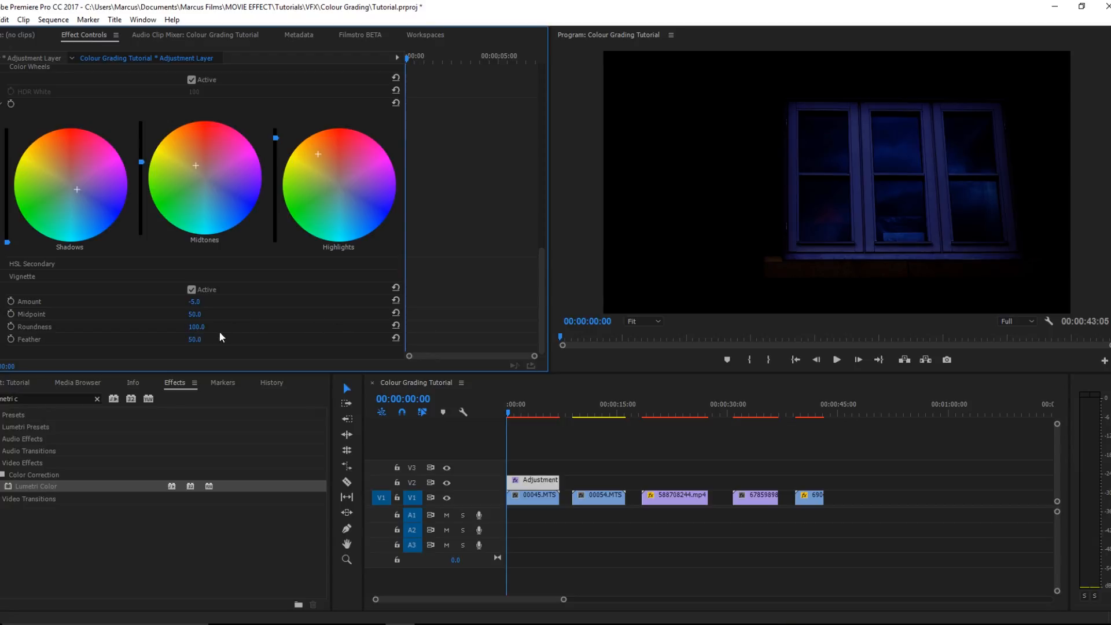
left_click_drag(199, 340, 229, 339)
left_click(203, 300)
type("-3")
key("Return")
mouse_move(537, 412)
left_mouse_down()
mouse_move(601, 415)
mouse_move(544, 412)
left_mouse_up()
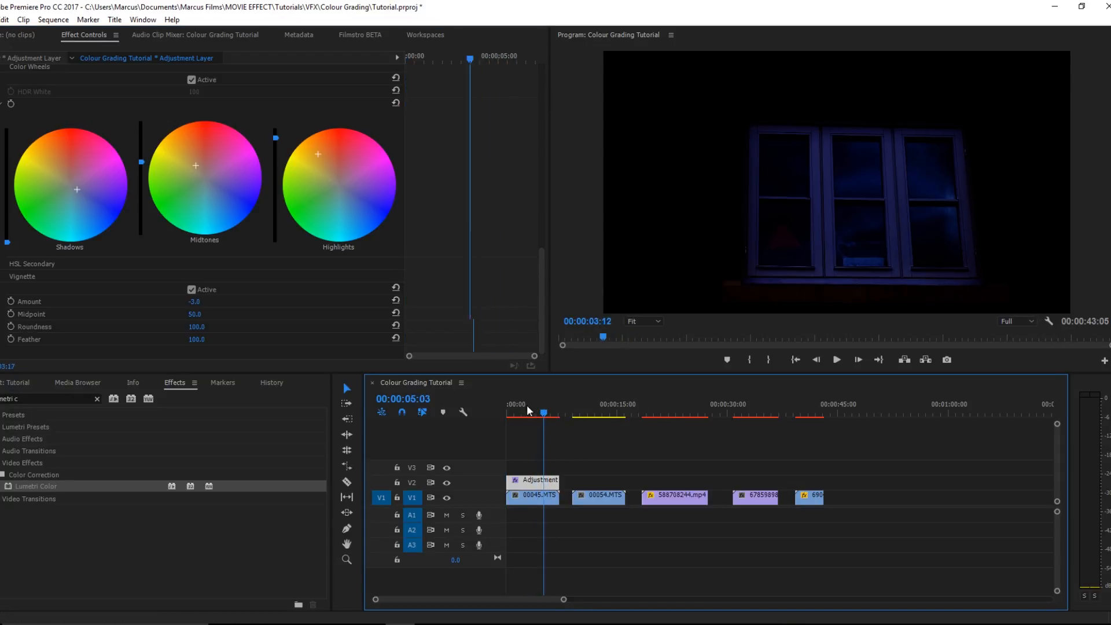
key("Home")
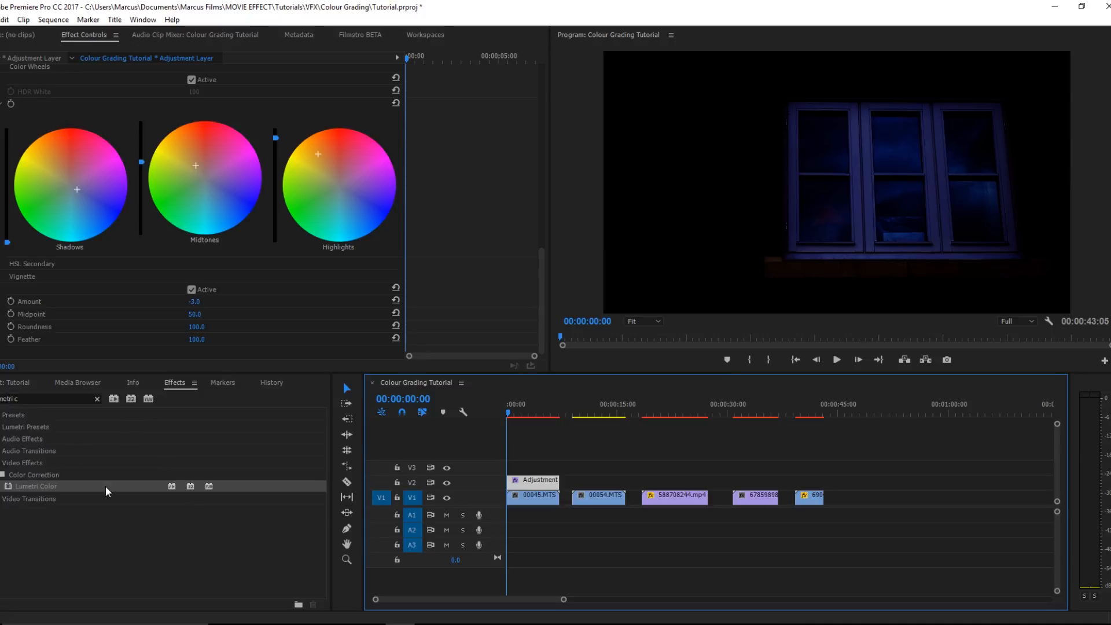
- Clear the effects search and place widescreen bar.png on track V3 above the adjustment layer at the sequence start
left_click(97, 400)
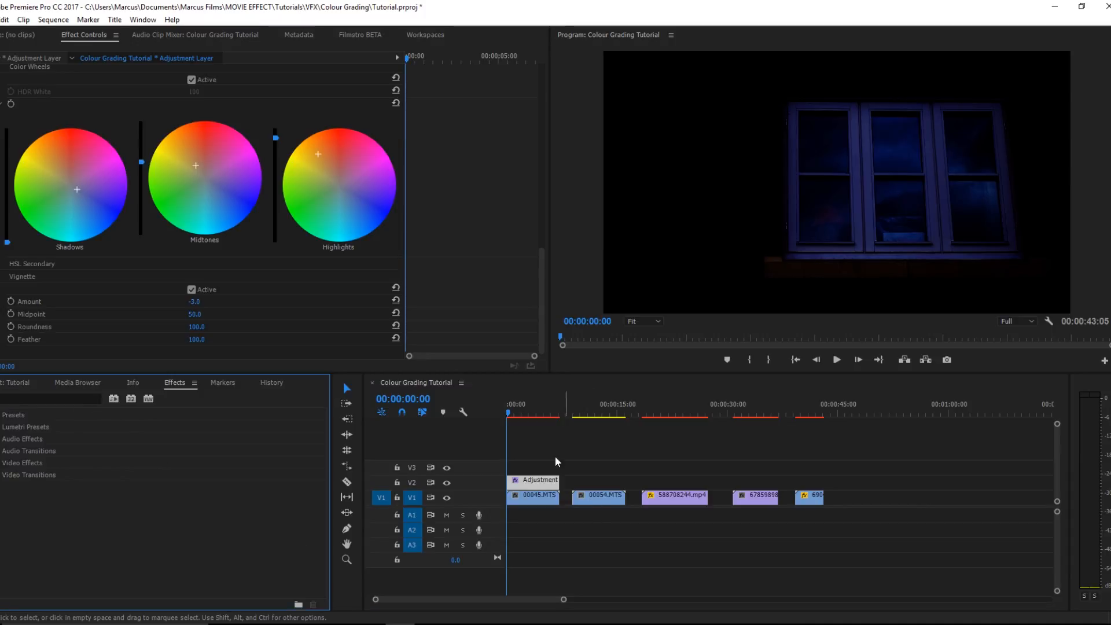
left_click(23, 383)
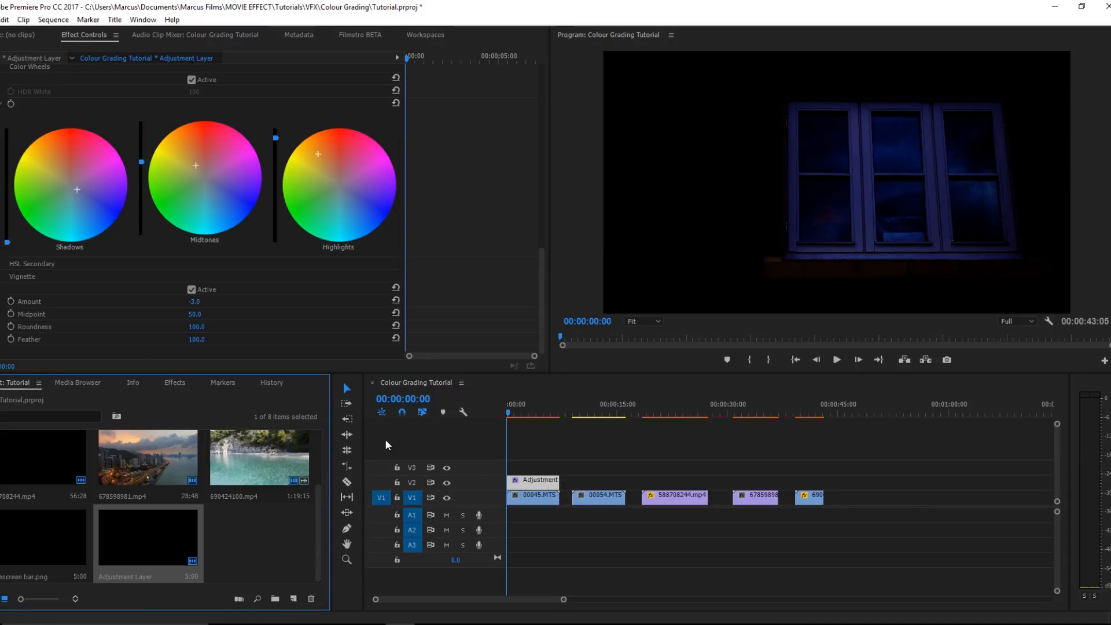
left_click(522, 498)
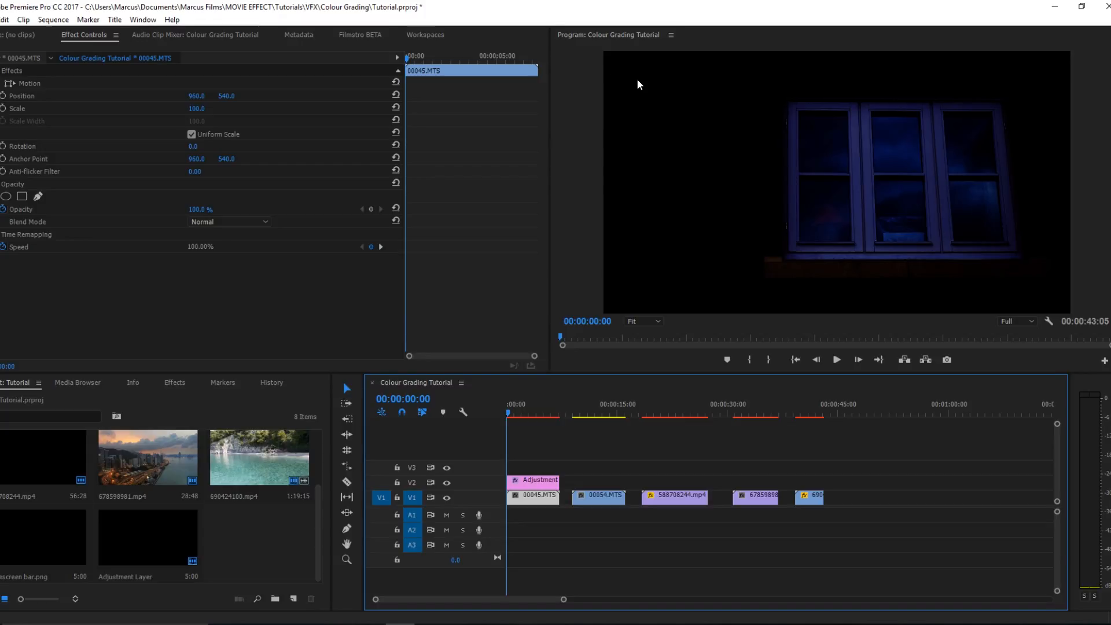
left_click_drag(35, 545, 523, 465)
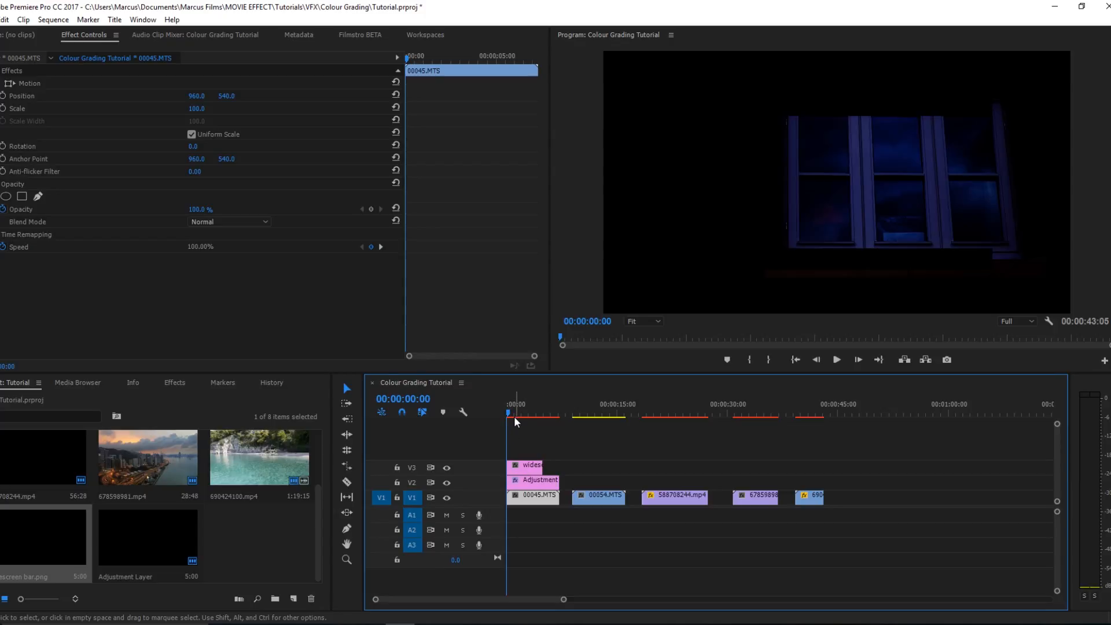
- Select the widescreen bar.png clip and hide the adjustment layer's V2 track to see the bars at about 3 seconds
left_click_drag(525, 415, 530, 415)
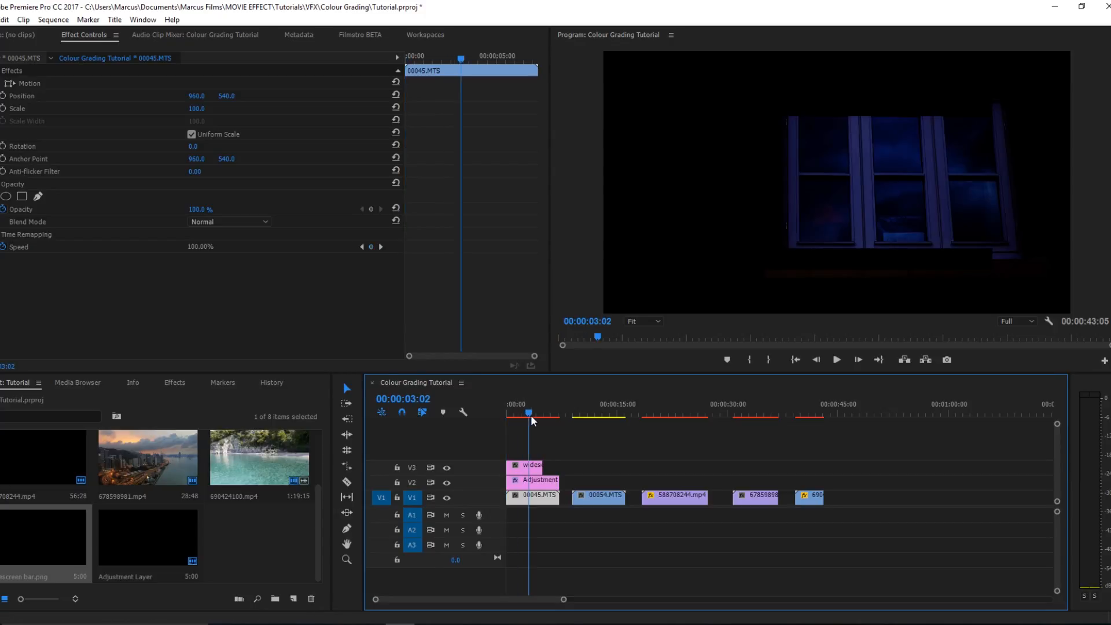
left_click(526, 469)
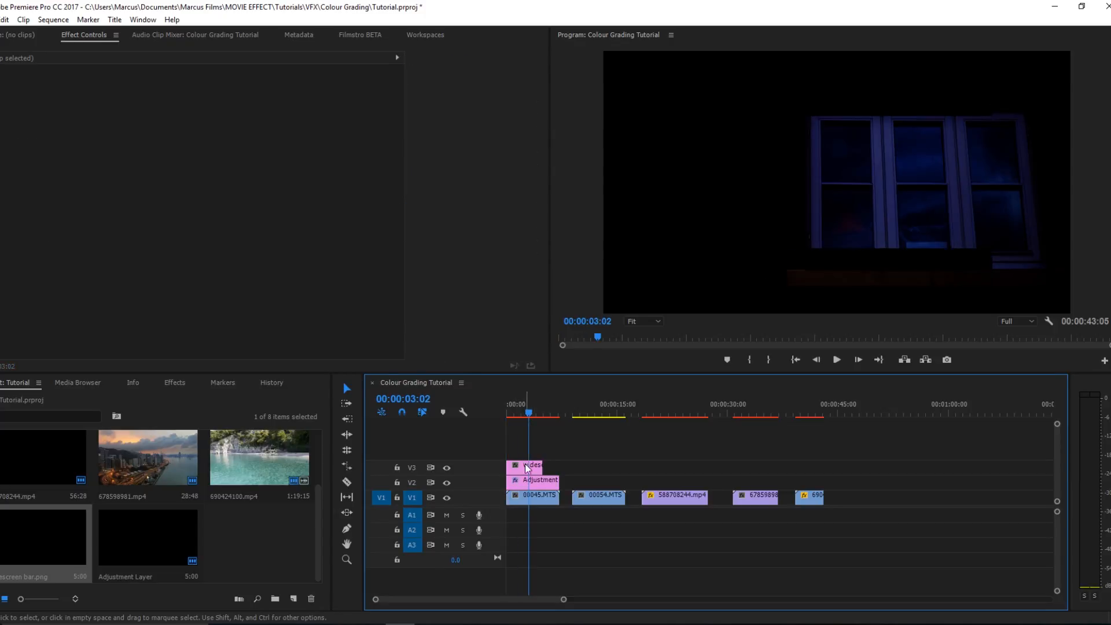
left_click(446, 468)
left_click(447, 483)
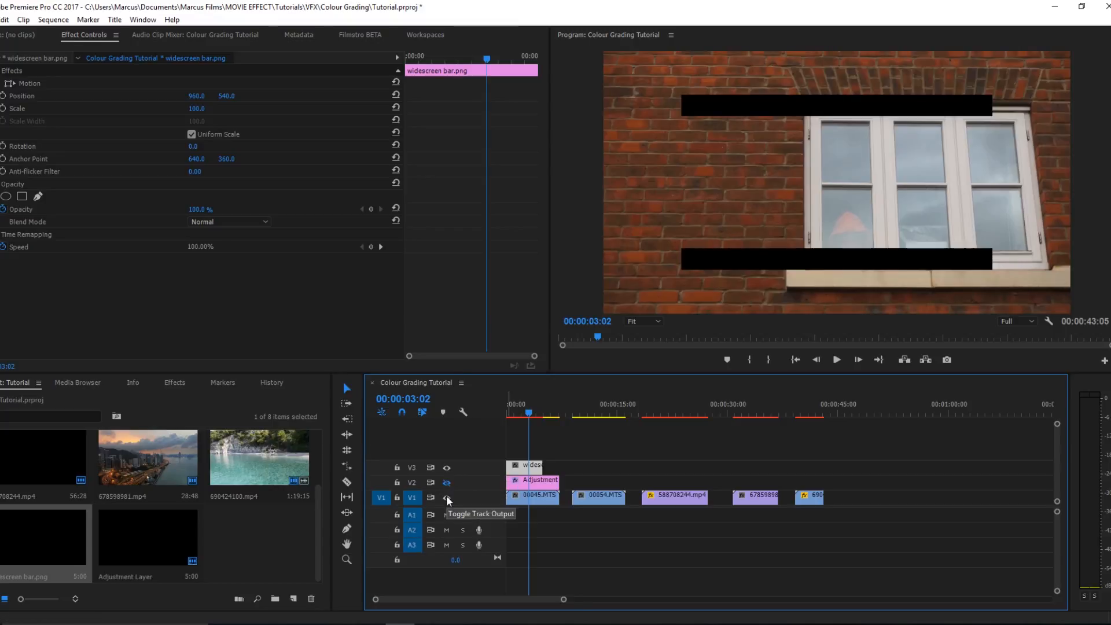
- Set the widescreen bar.png clip to the frame size and show the V2 track again
right_click(521, 467)
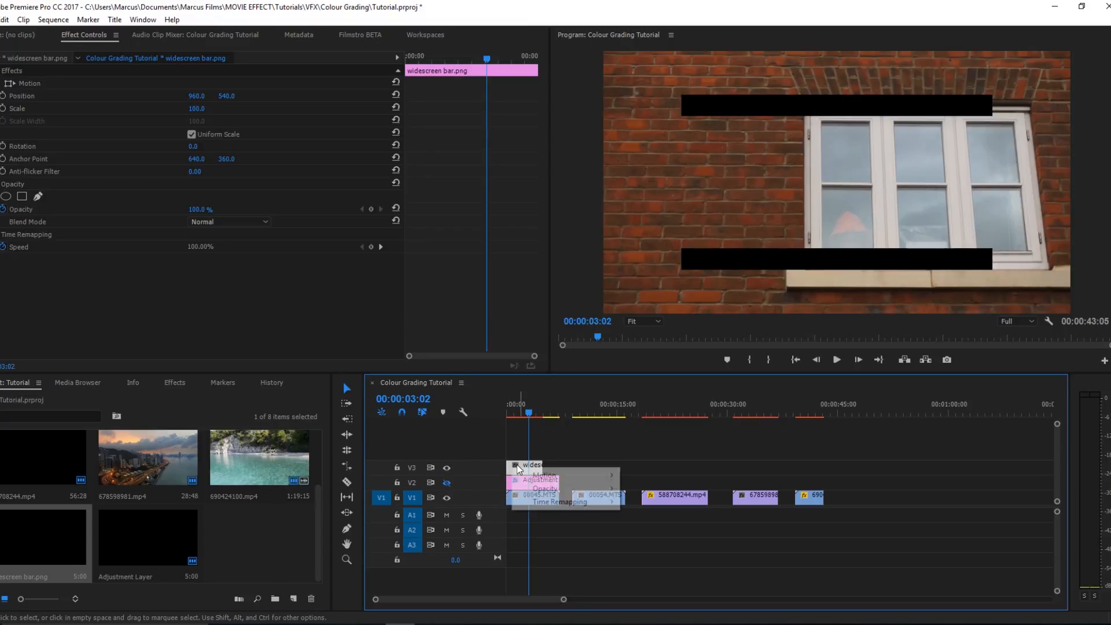
left_click(529, 470)
right_click(530, 470)
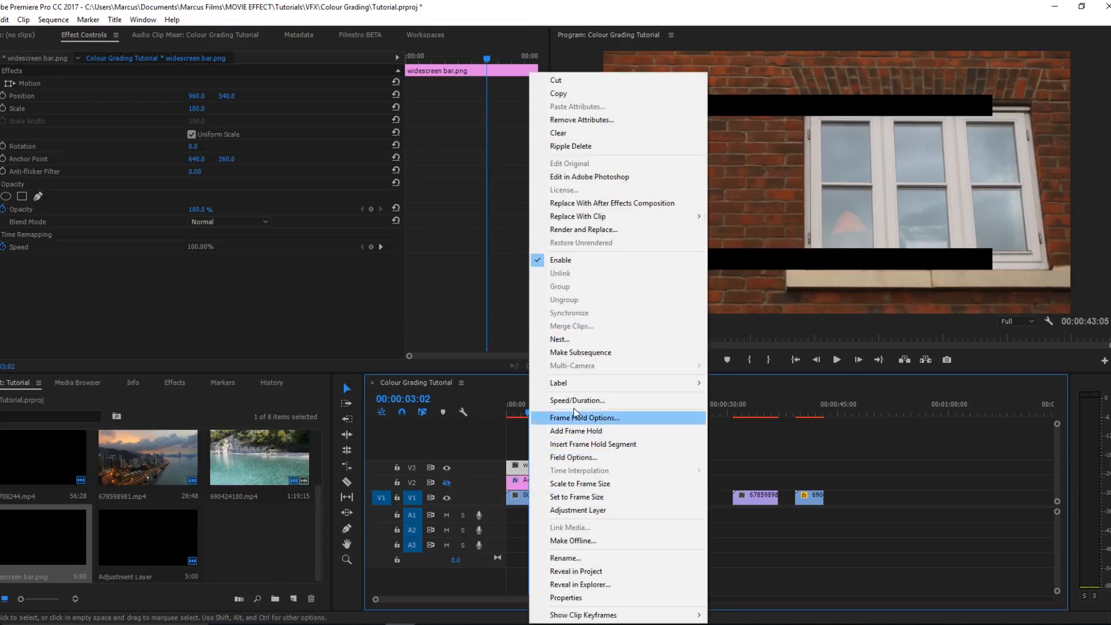
left_click(589, 496)
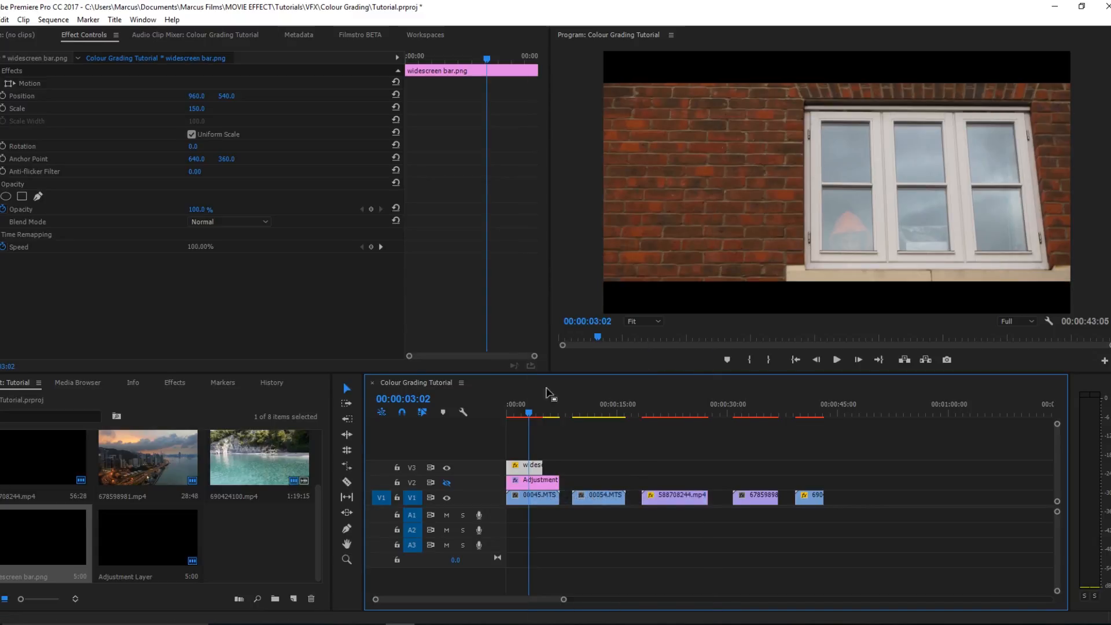
left_click(450, 481)
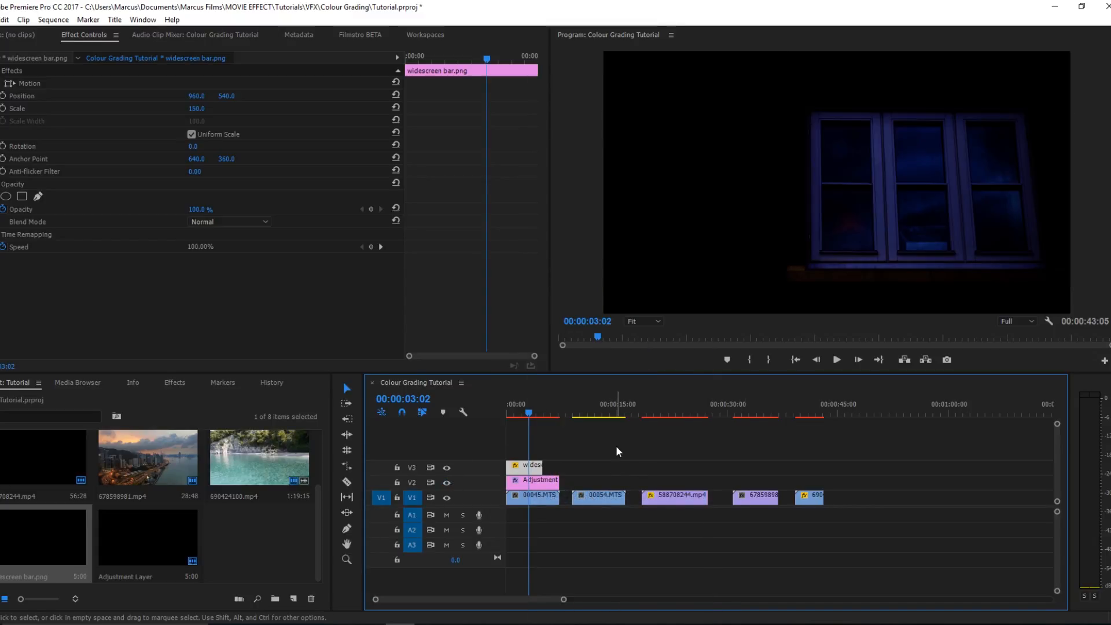
- Compare the ungraded and graded image at the sequence start by hiding and showing the V2 track
left_click(795, 359)
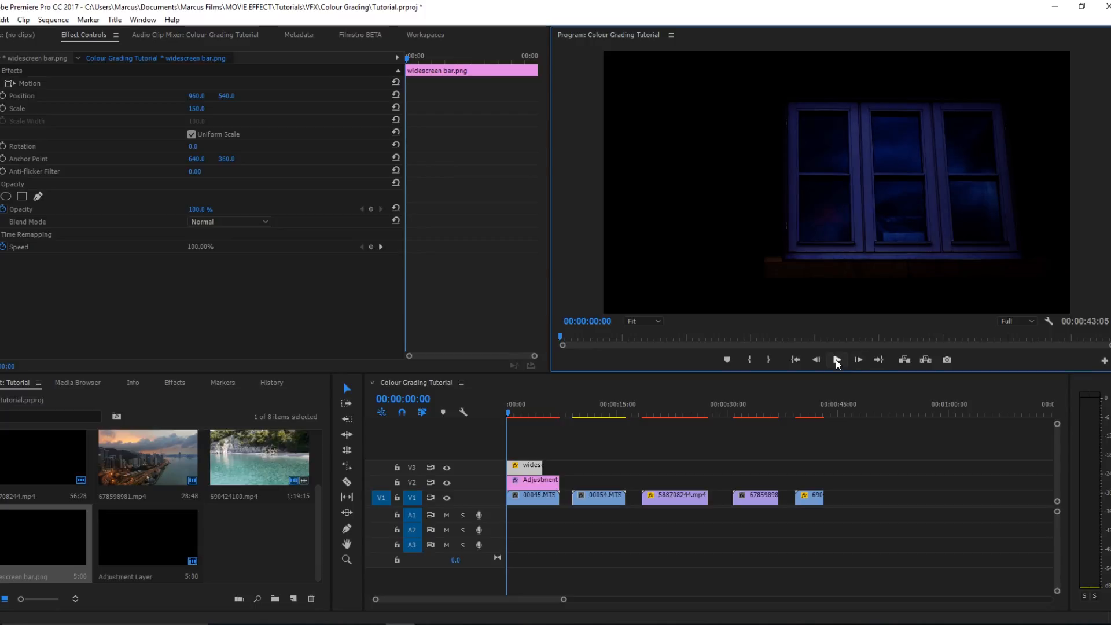
left_click(447, 483)
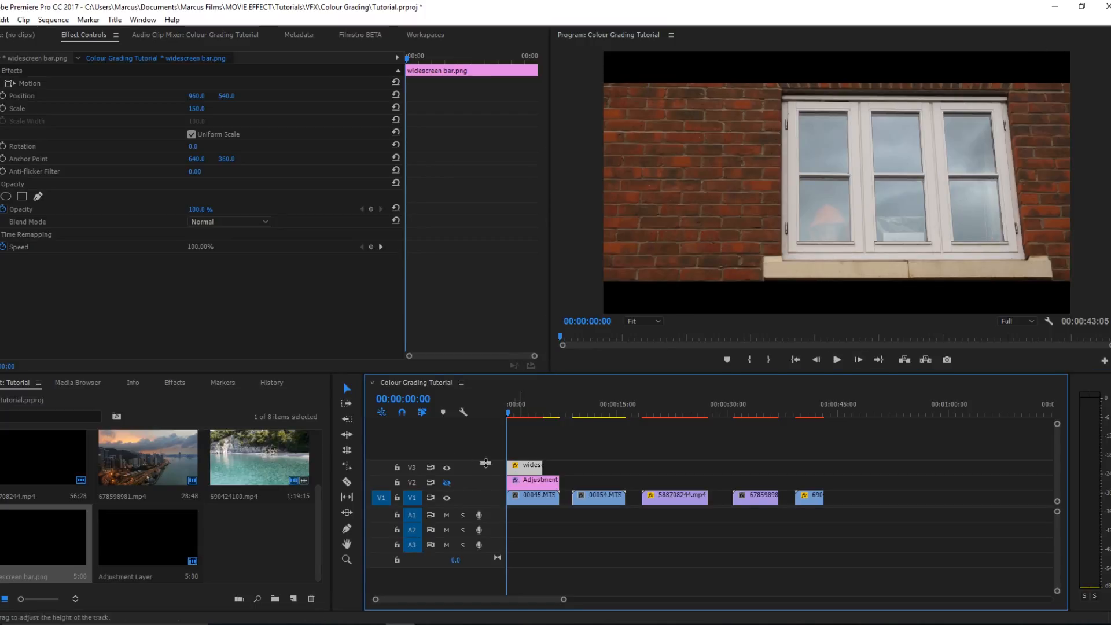
left_click(447, 484)
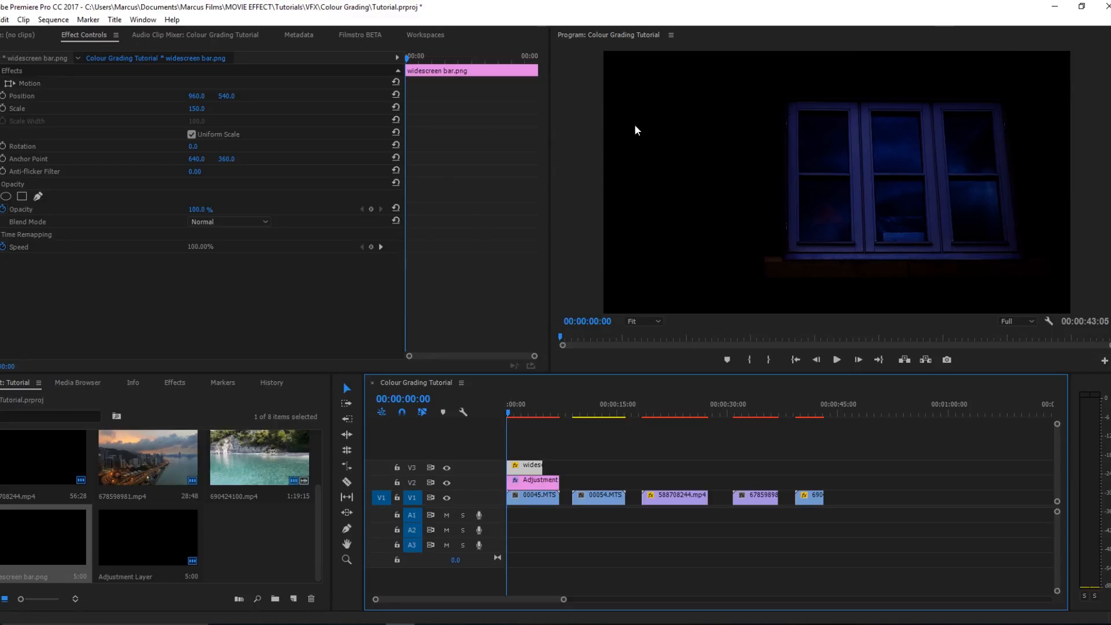
- Save the project and extend the widescreen bar.png clip to the end of the 00045.MTS clip
key("ctrl+s")
left_click(297, 565)
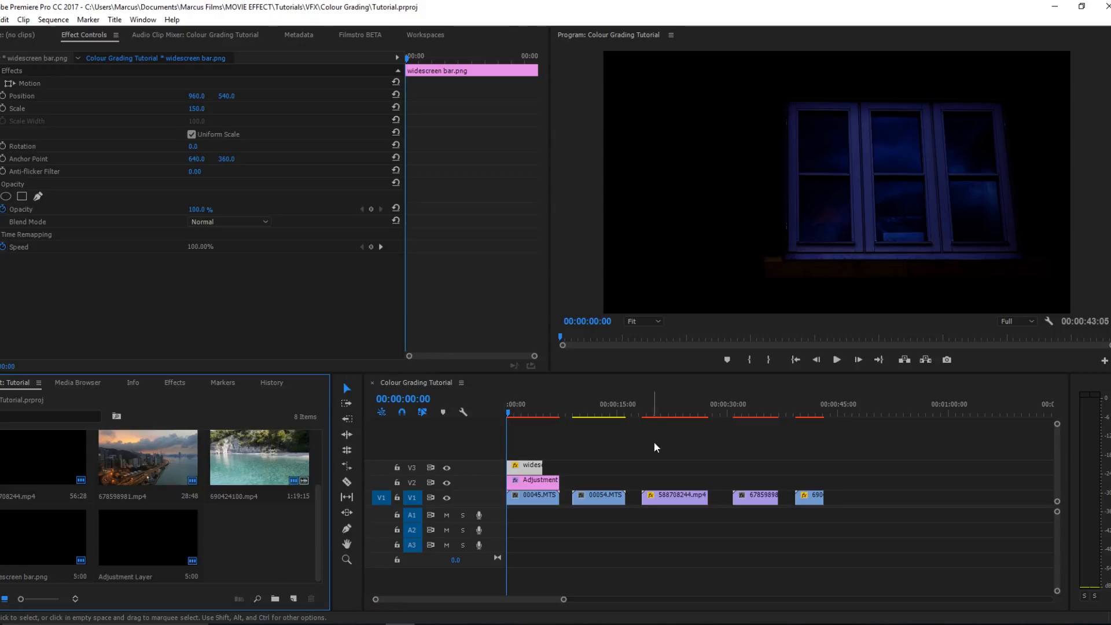
left_click_drag(539, 465, 559, 464)
- Select the adjustment layer and collapse the Color Wheels settings of its Lumetri Color effect
left_click(530, 480)
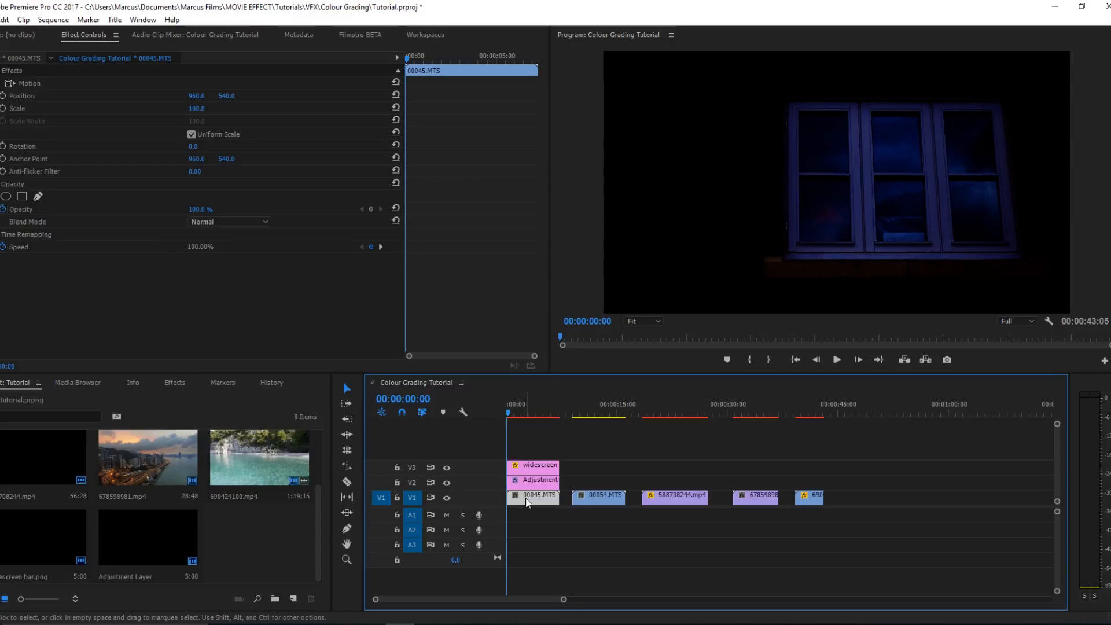
scroll(52, 290, "down", 10)
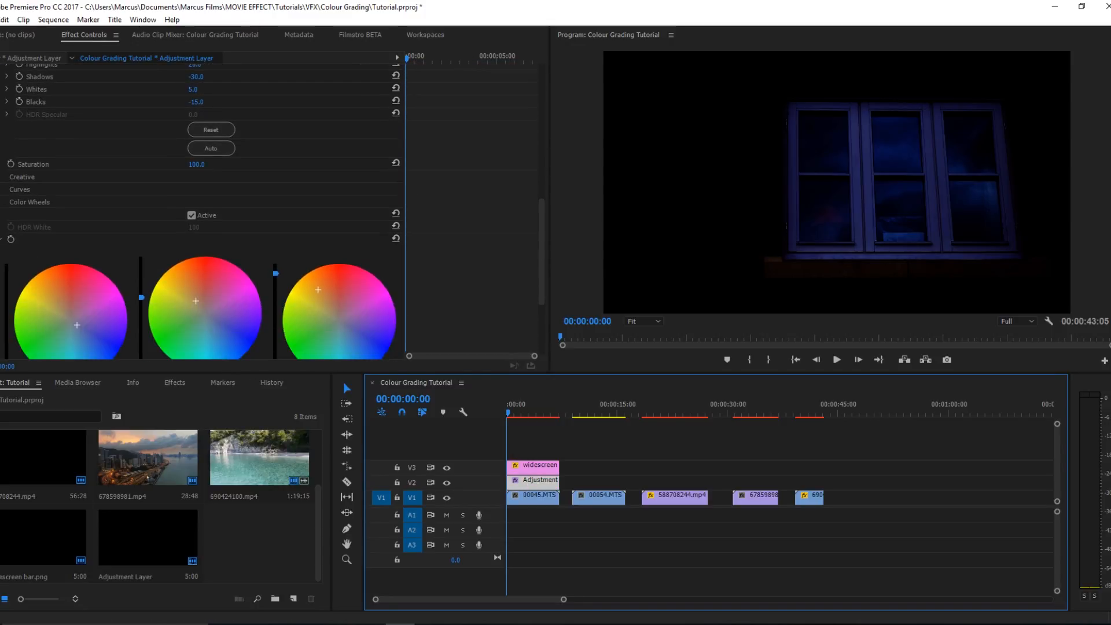
left_click(1, 189)
left_click(0, 190)
left_click(1, 202)
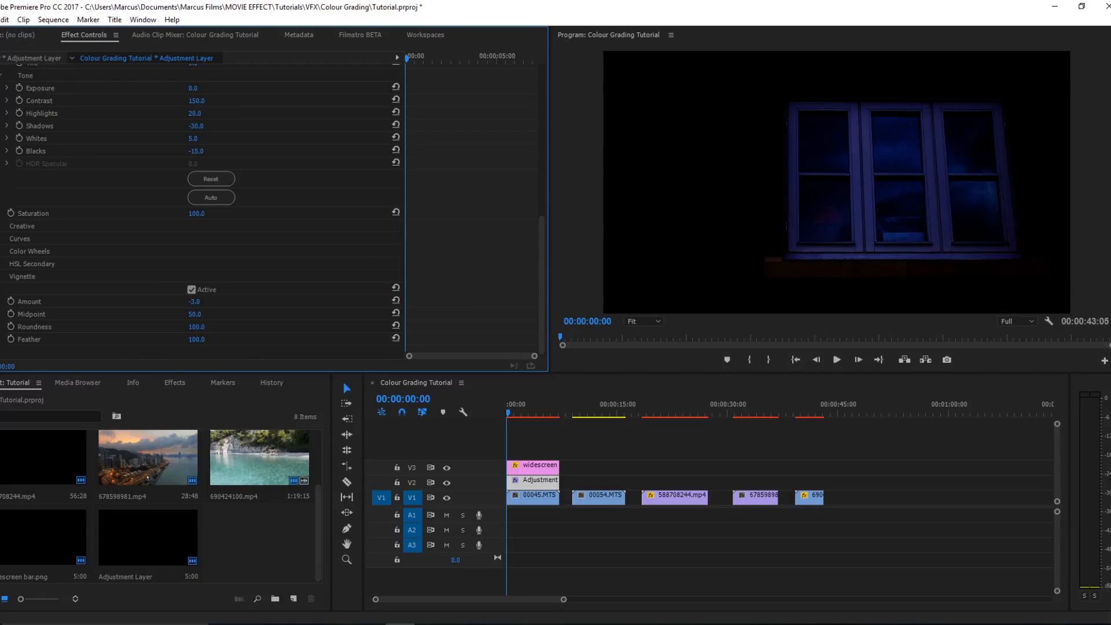
- Collapse the Vignette and Basic Correction settings of the first adjustment layer's Lumetri Color effect
left_click(0, 277)
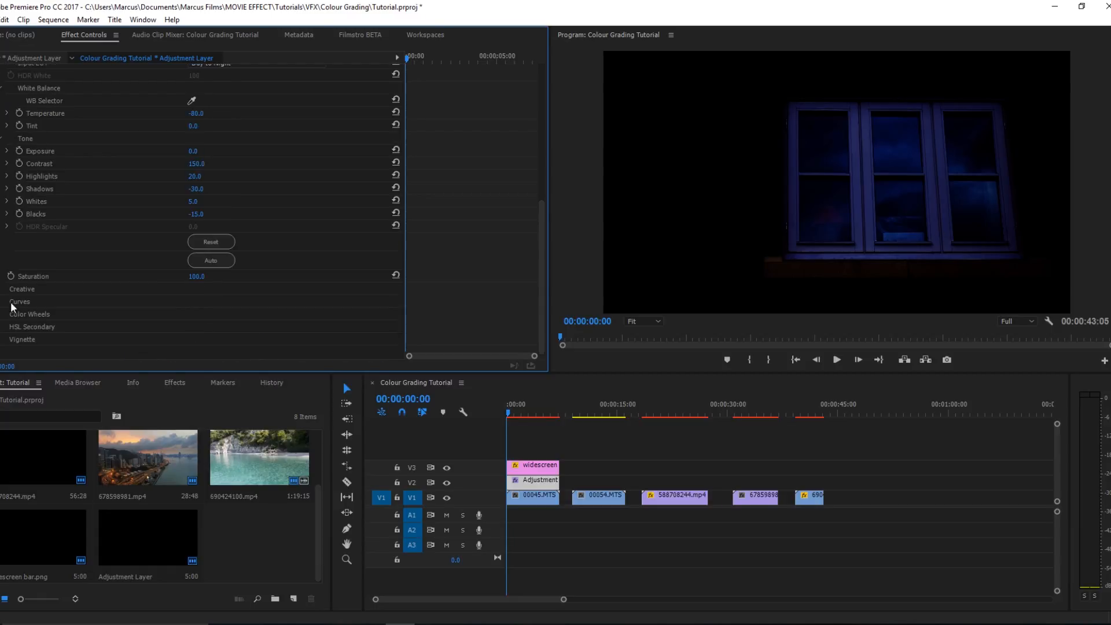
scroll(52, 226, "up", 5)
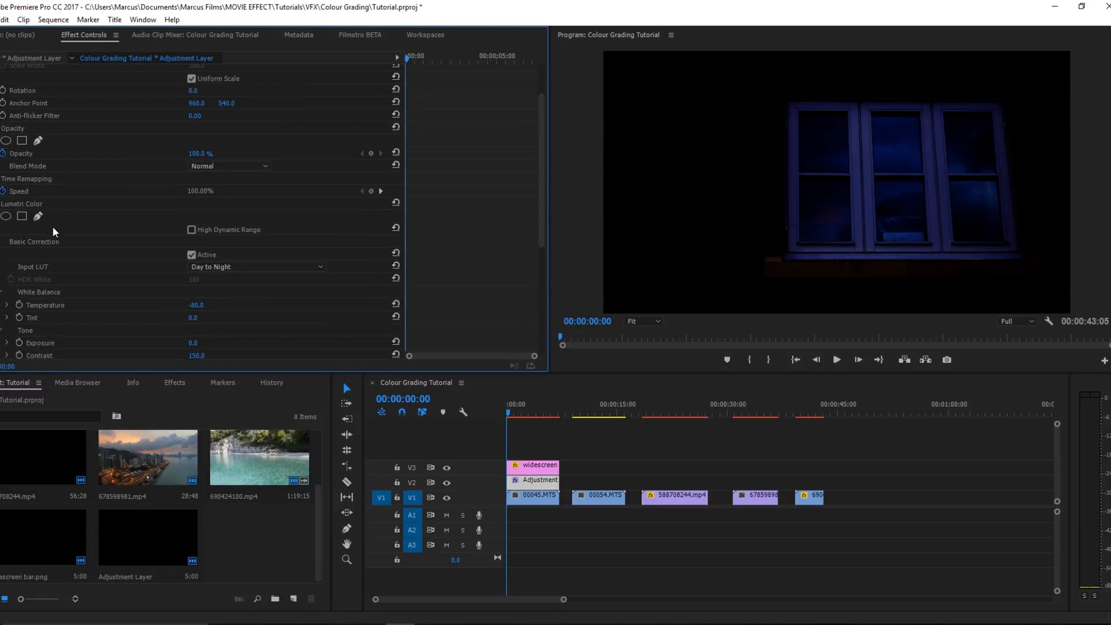
- Go to the 00054.MTS clip and examine its ungraded footage frame by frame around 00:00:12:20
left_click(603, 412)
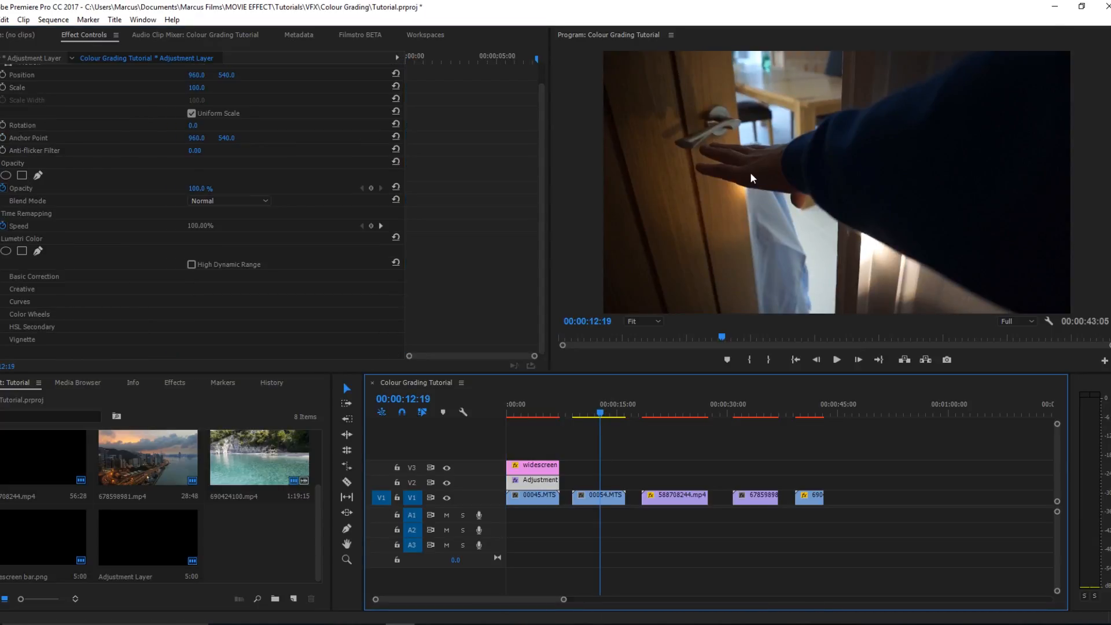
key("Right")
key("Right")
key("Right")
key("Right")
key("Right")
key("Left")
key("Left")
key("Left")
key("Left")
key("Left")
key("Left")
key("Left")
key("Left")
key("Left")
key("Left")
key("Left")
key("Left")
key("Left")
key("Left")
key("Left")
key("Left")
key("Right")
key("Right")
key("Right")
key("Right")
key("Right")
key("Right")
key("Right")
key("Right")
key("Right")
key("Right")
key("Right")
key("Right")
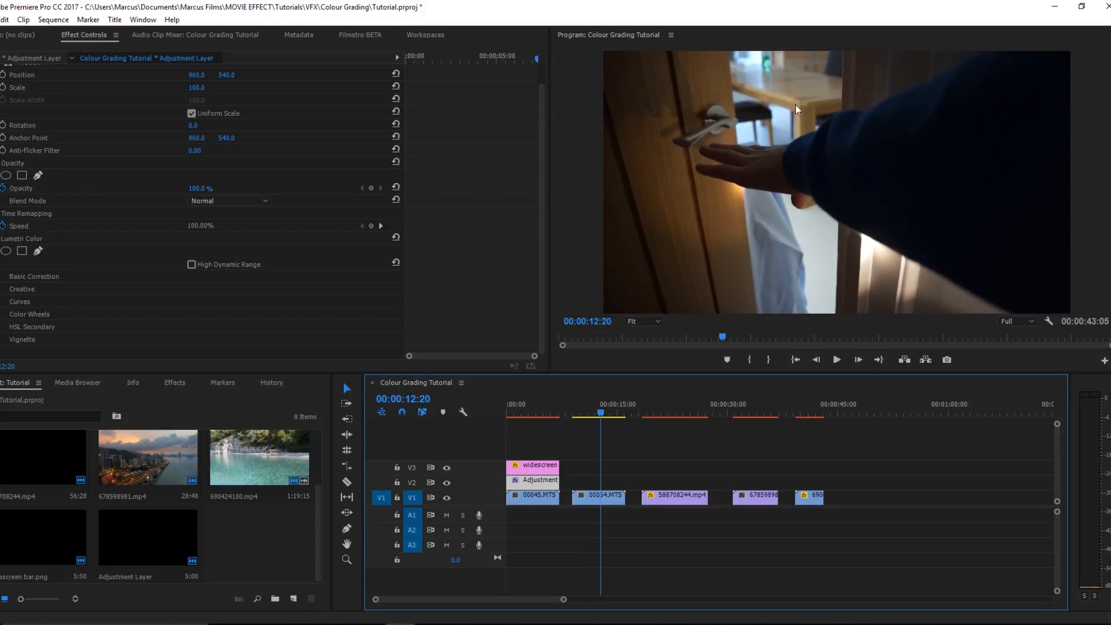
- Create a new 1920 x 1080 adjustment layer with a 25.00 fps timebase and square pixels
left_click(607, 485)
left_click(298, 602)
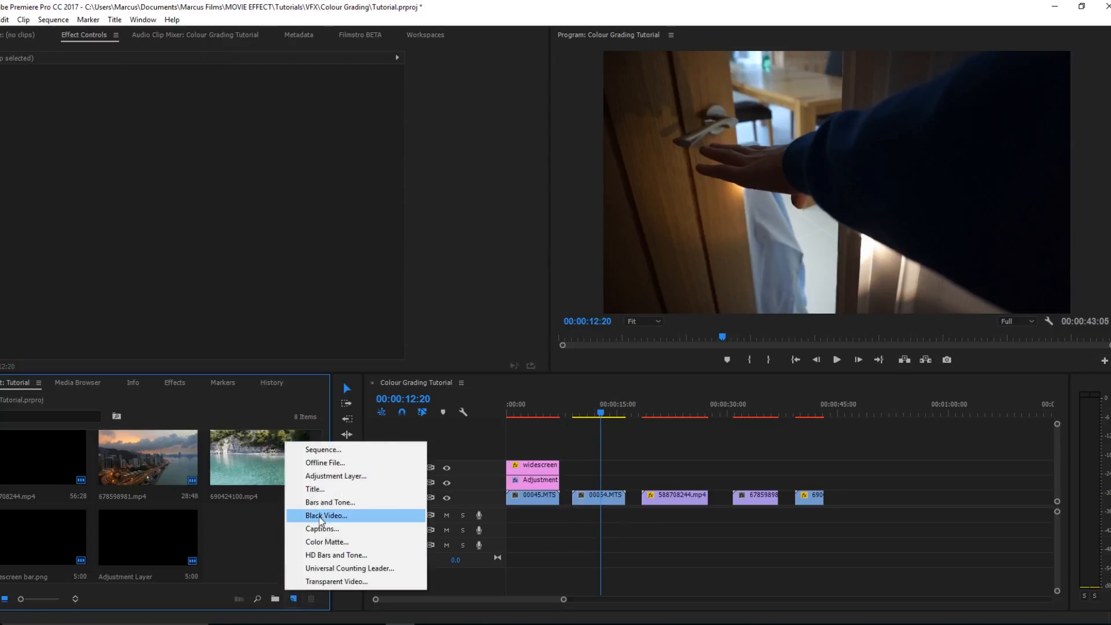
left_click(321, 478)
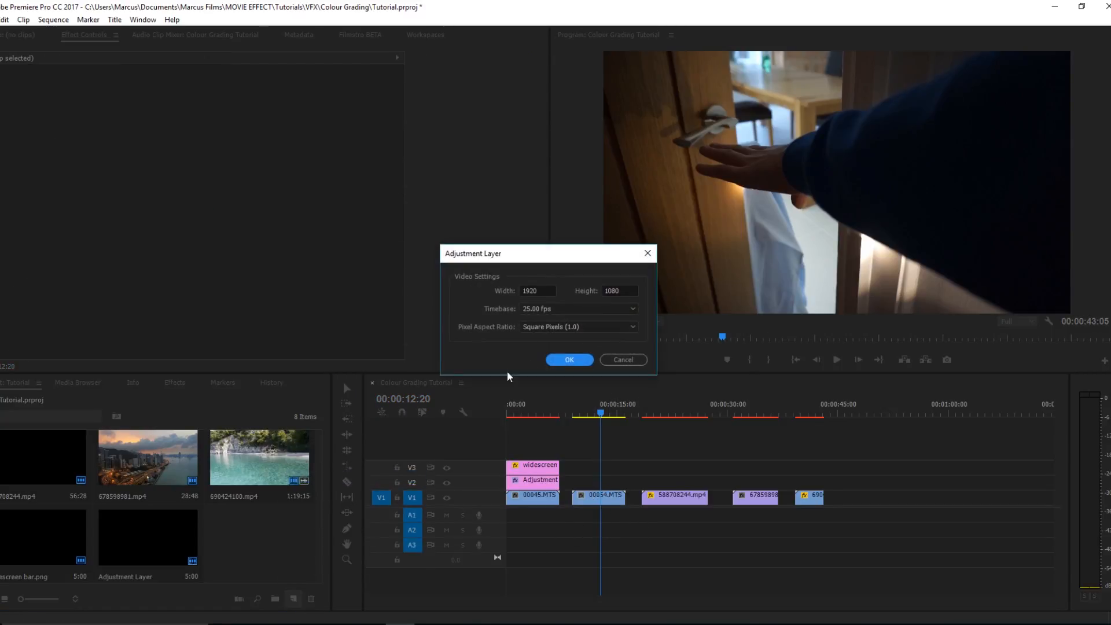
left_click(565, 361)
- Rename the original adjustment layer in the project as Clip 1 and the new one as Clip 2
double_click(139, 575)
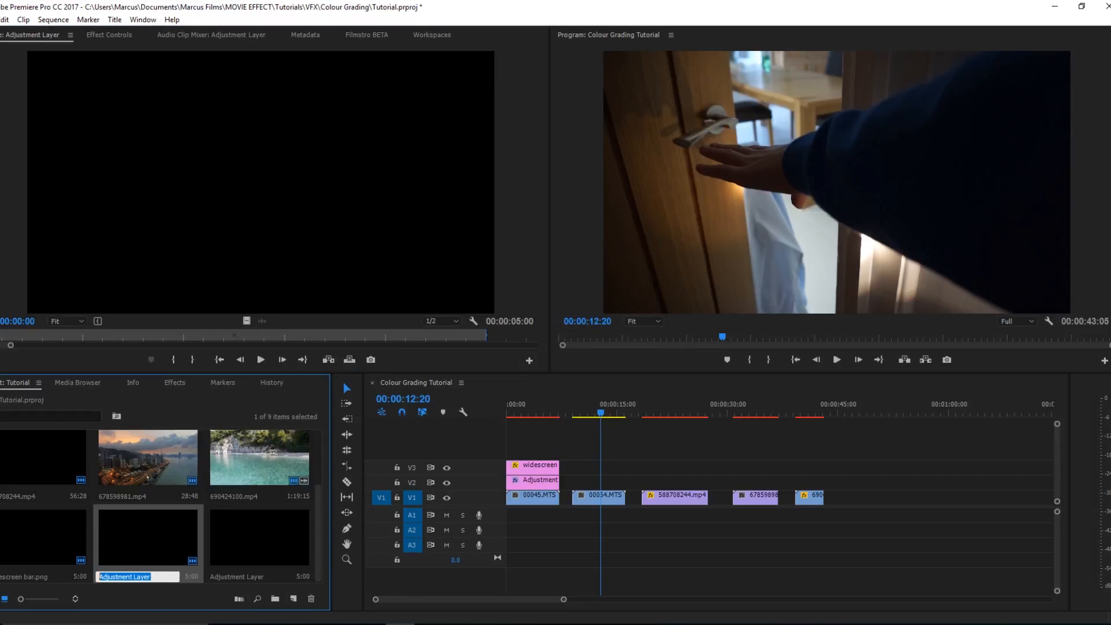
type("Clip 1")
key("Return")
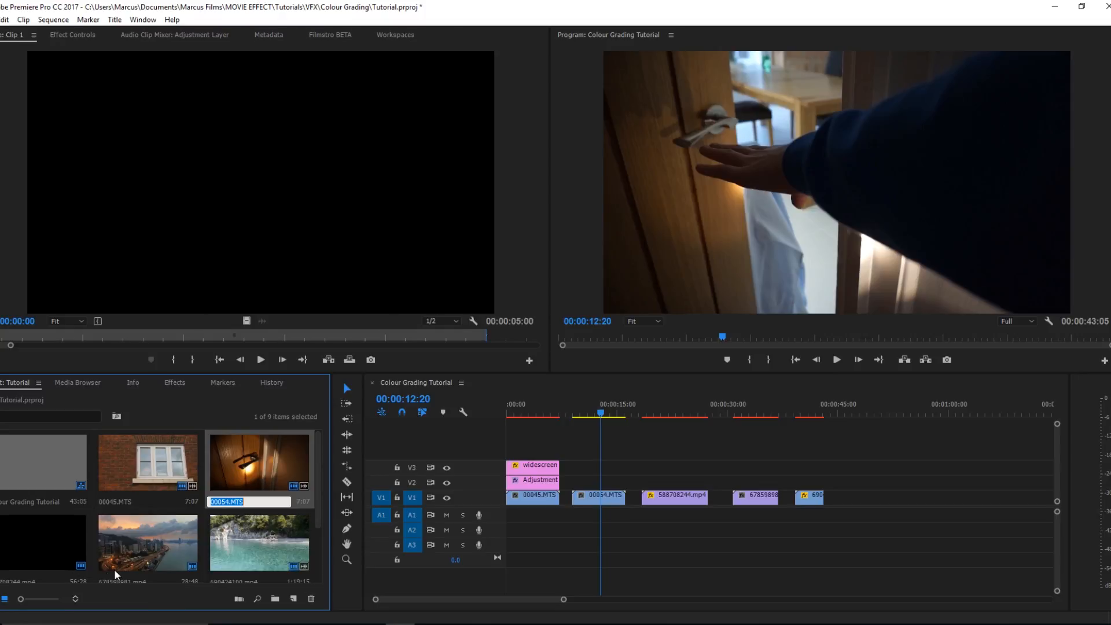
scroll(255, 572, "down", 2)
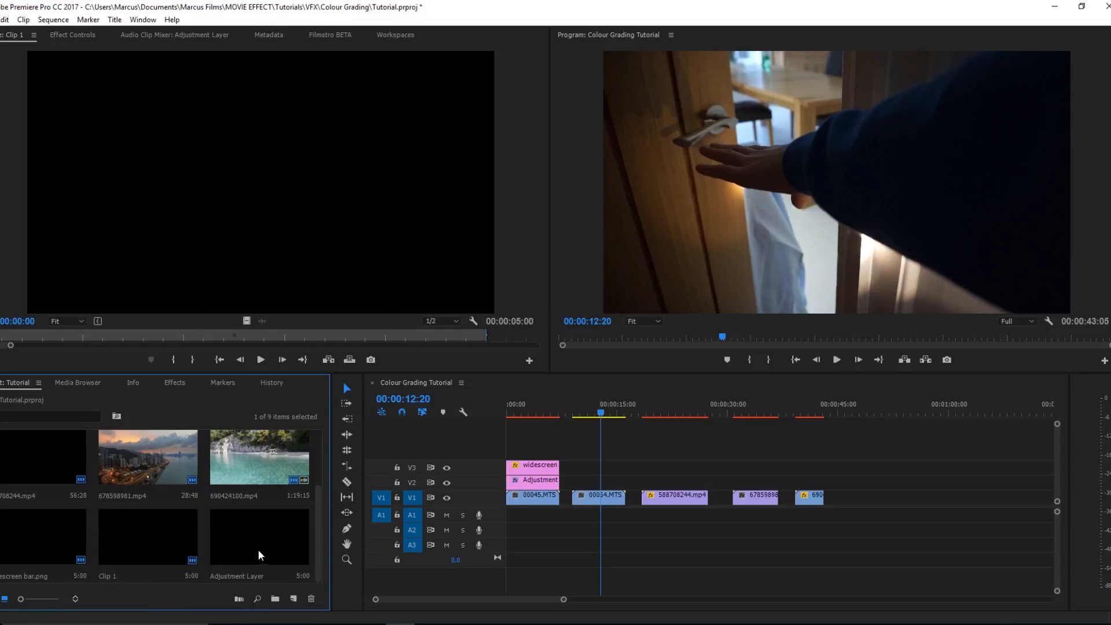
double_click(241, 578)
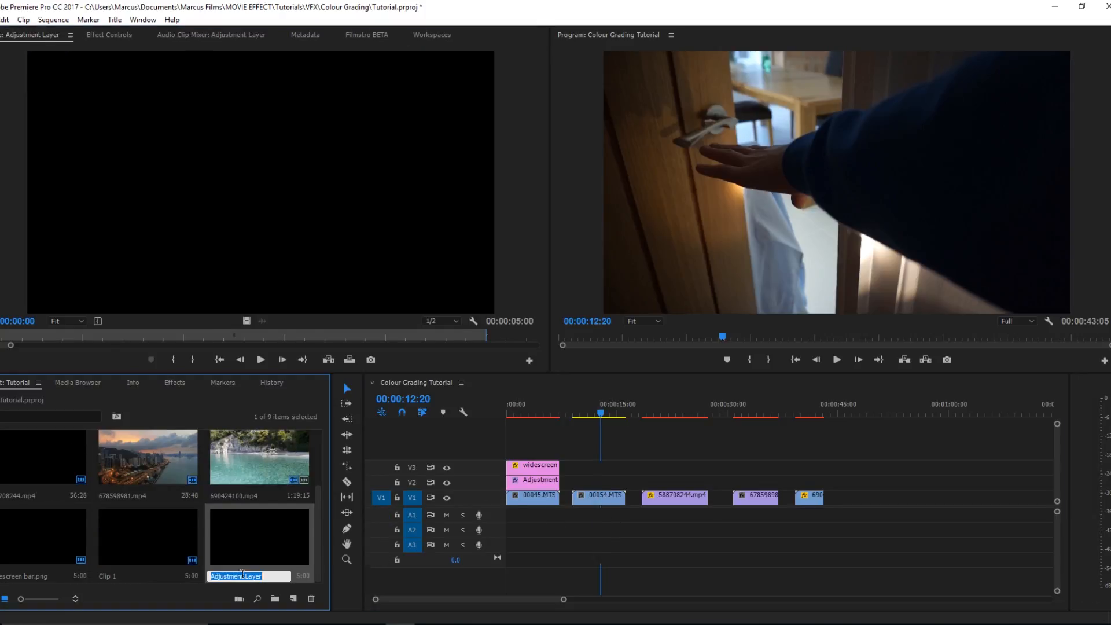
type("Clip 2")
key("Return")
scroll(249, 579, "down", 2)
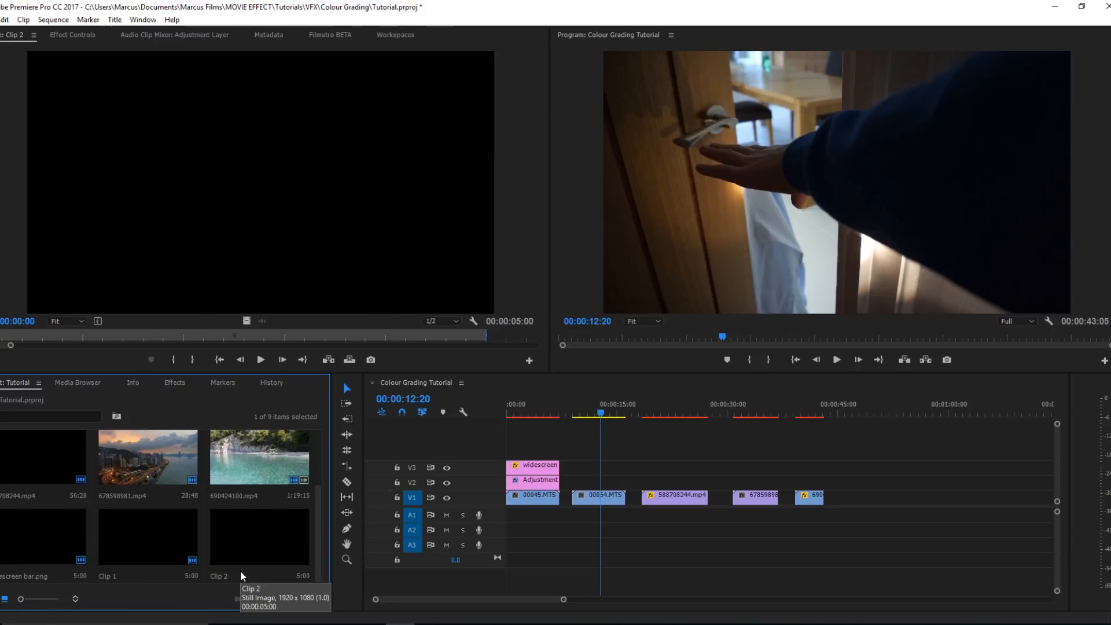
- Place the Clip 2 adjustment layer on V2 above the 00054.MTS clip, matching that clip's length
left_click_drag(241, 570, 625, 484)
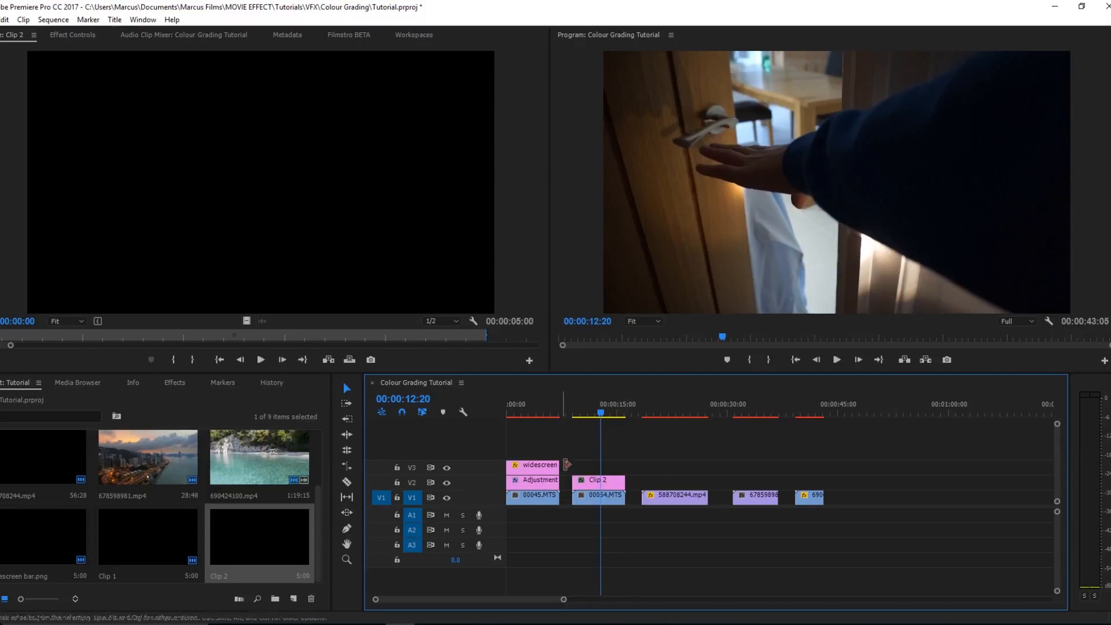
left_click(599, 483)
- Search the effects for Lumetri and preview the cinematic looks from 2 Strip to Cinespace 50 Faded Film
left_click(171, 385)
left_click(65, 400)
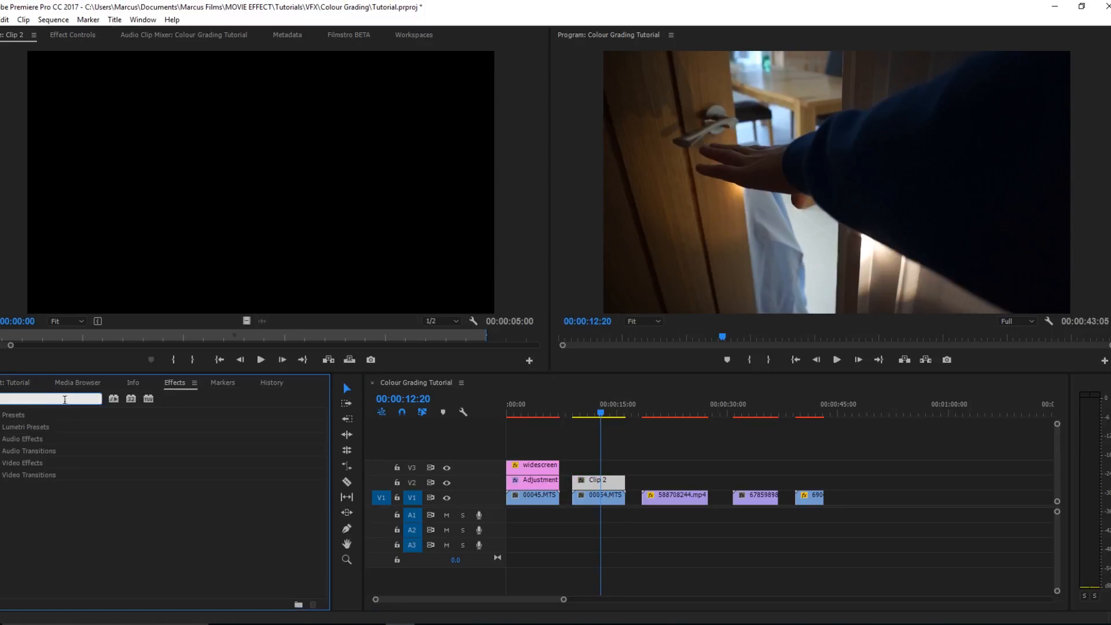
type("lu")
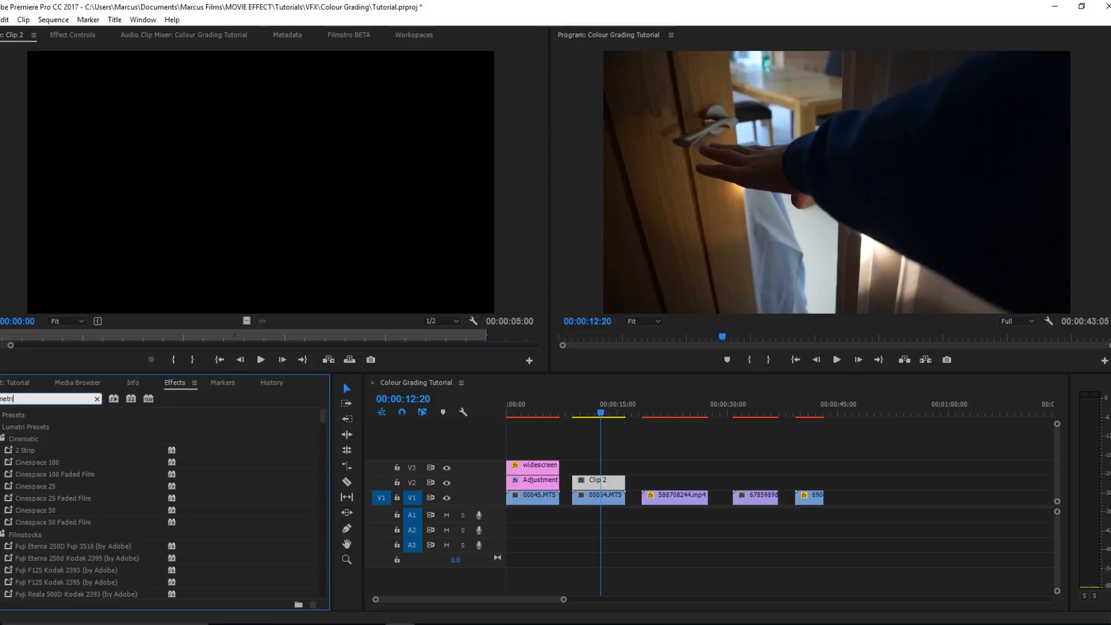
left_click(22, 449)
left_click(28, 462)
left_click(32, 475)
left_click(37, 497)
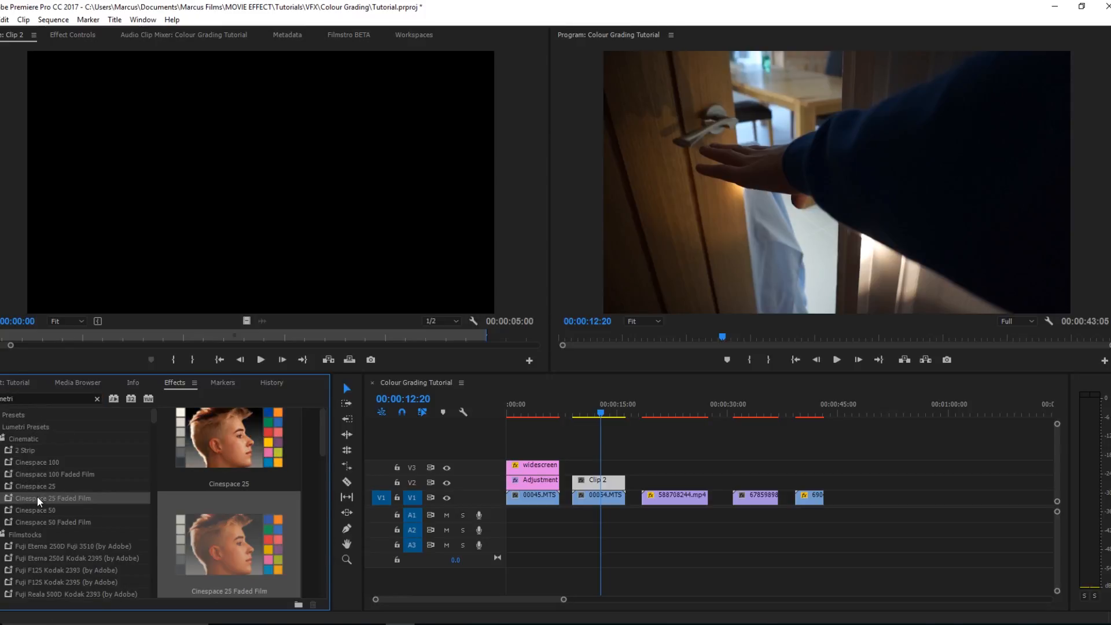
left_click(39, 521)
- Narrow the effects search to Lumetri Color and apply that effect to the Clip 2 adjustment layer
left_click(38, 399)
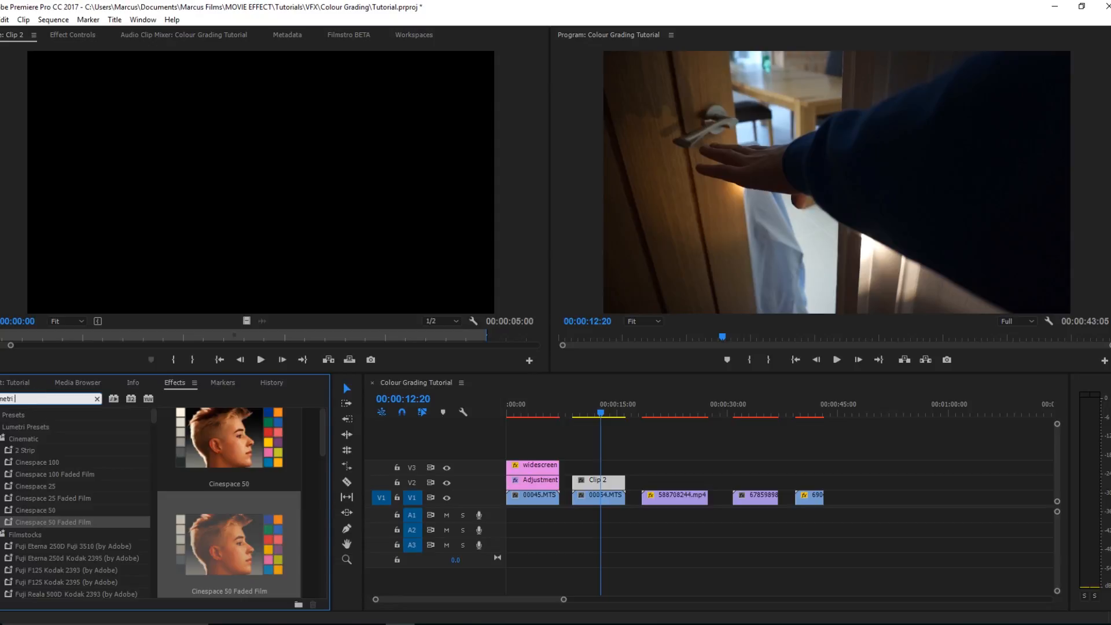
type("c")
left_click_drag(33, 485, 608, 481)
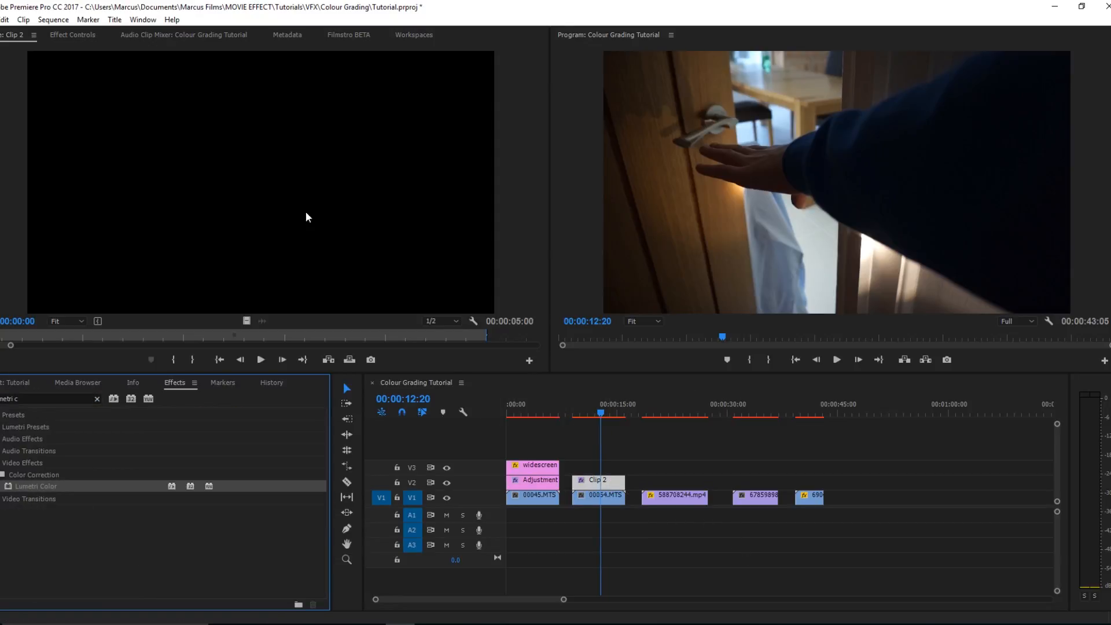
- Load the Magic LUT from the Lut Pack folder as Clip 2's Input LUT in Basic Correction
left_click(64, 35)
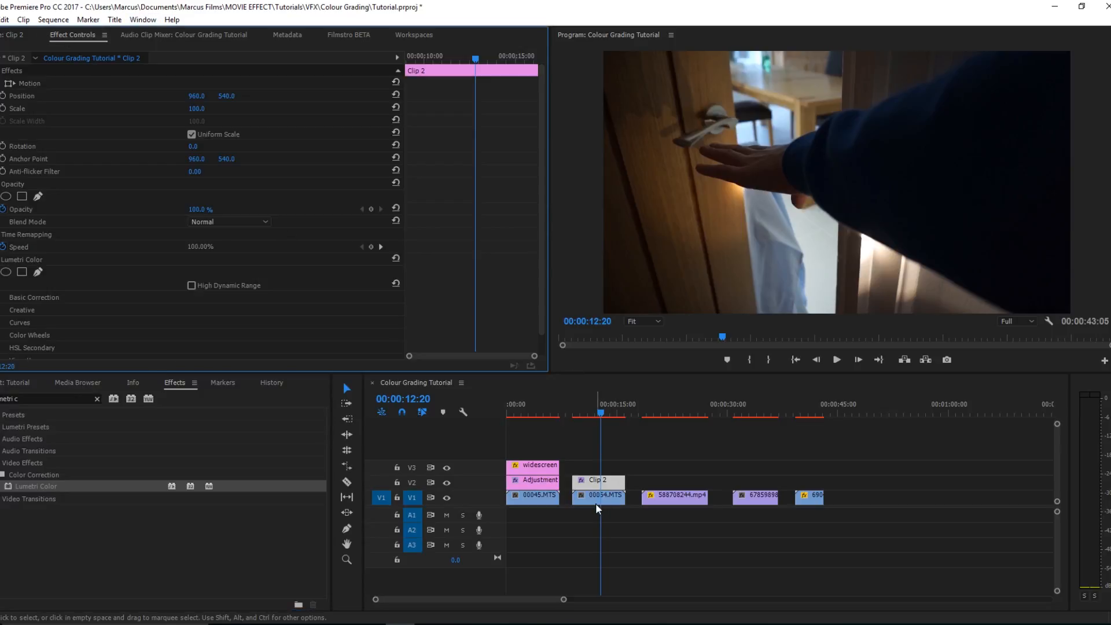
scroll(169, 288, "down", 2)
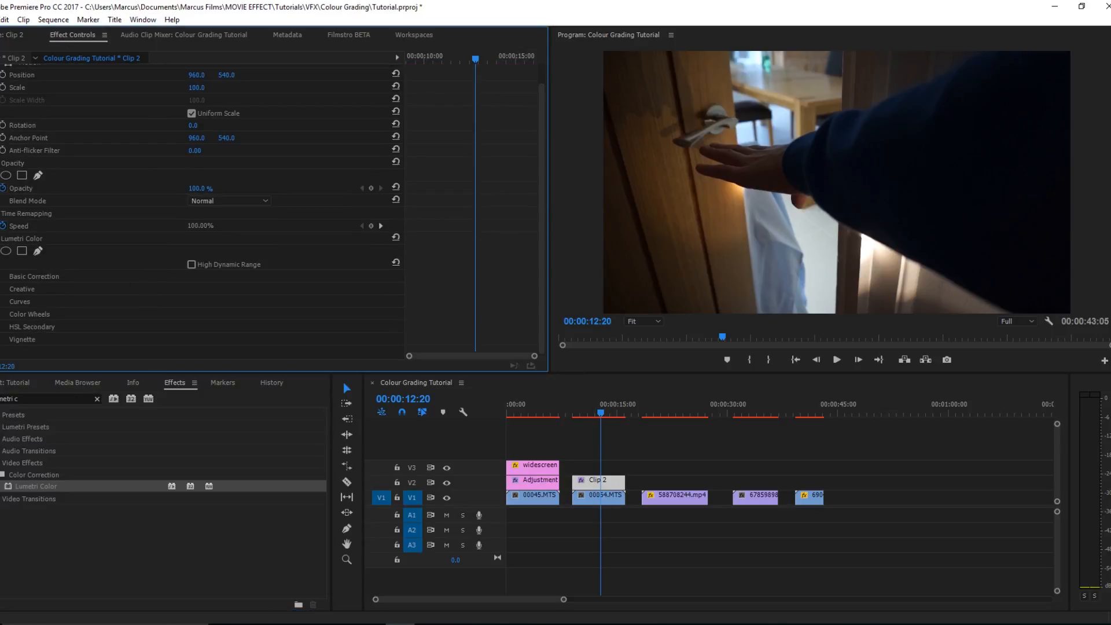
left_click(34, 276)
left_click(211, 301)
left_click(235, 336)
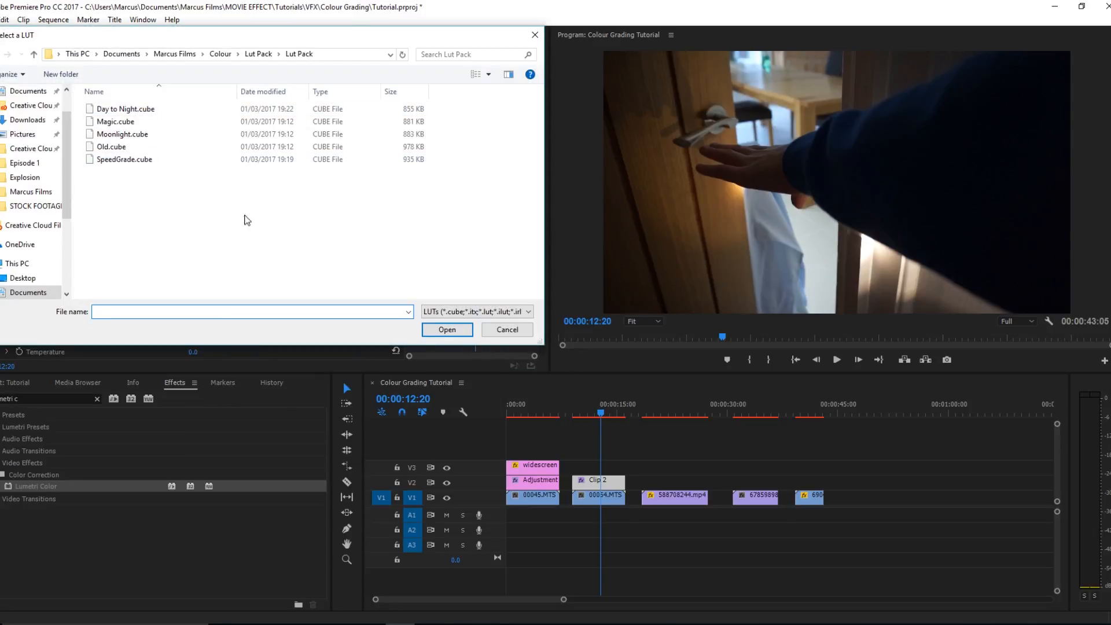
double_click(132, 134)
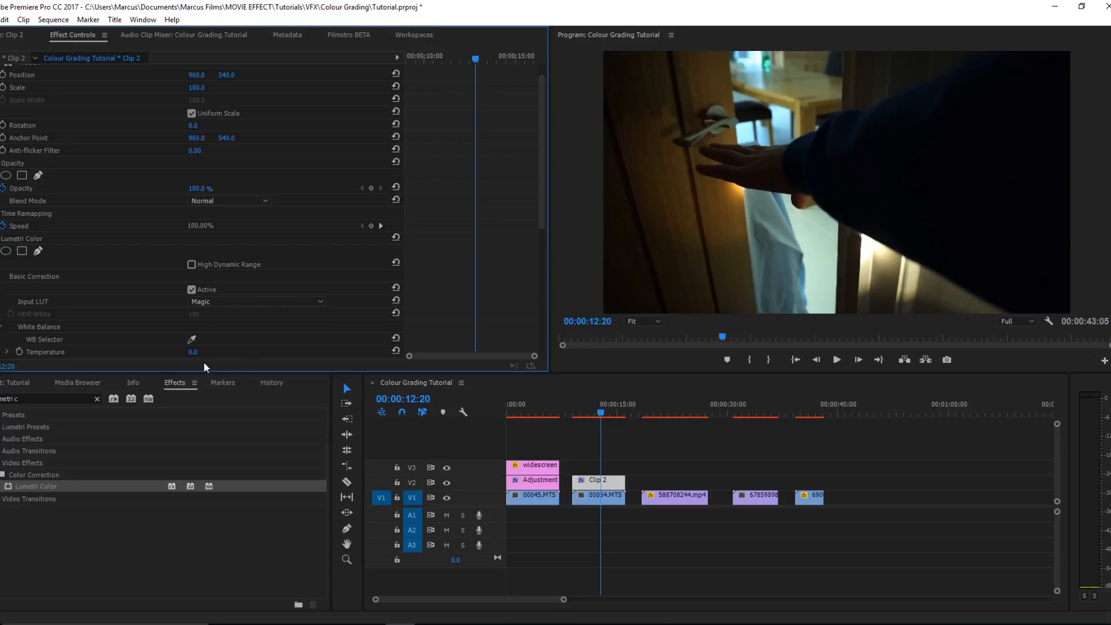
- Try a strong magenta tint of 300 on Clip 2, and settle the tint at -10
scroll(204, 309, "down", 3)
scroll(206, 263, "down", 2)
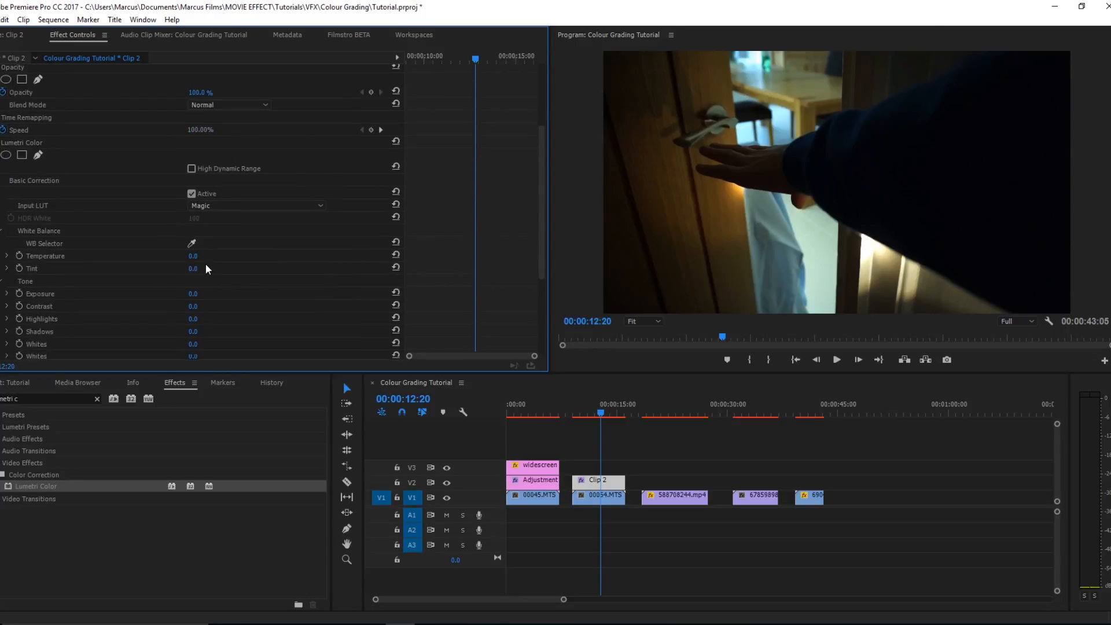
left_click_drag(204, 246, 198, 246)
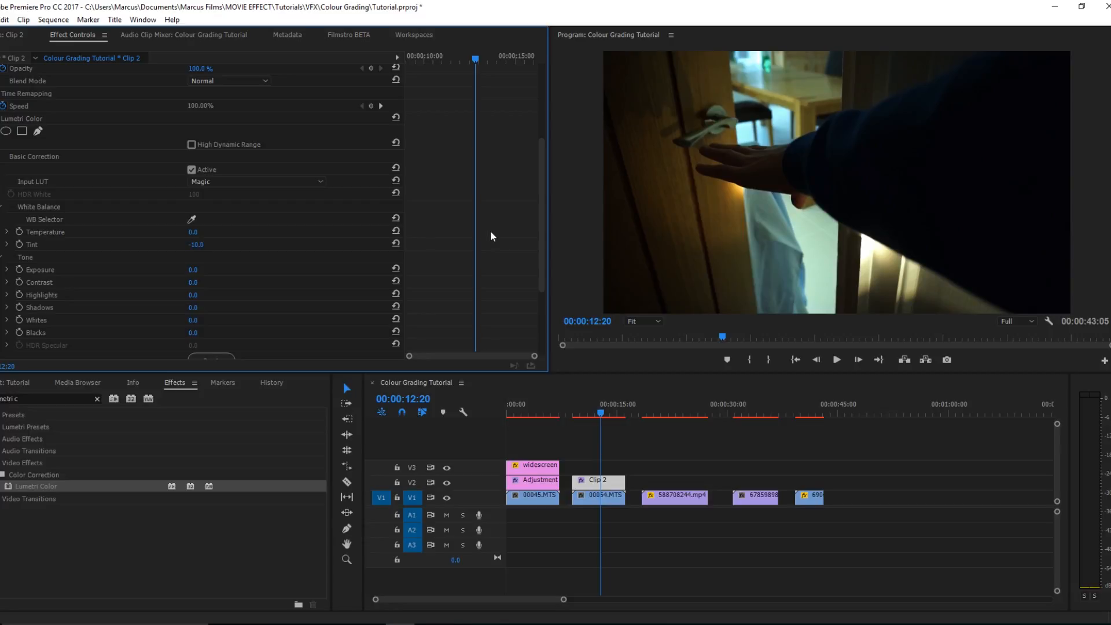
left_click_drag(194, 244, 374, 243)
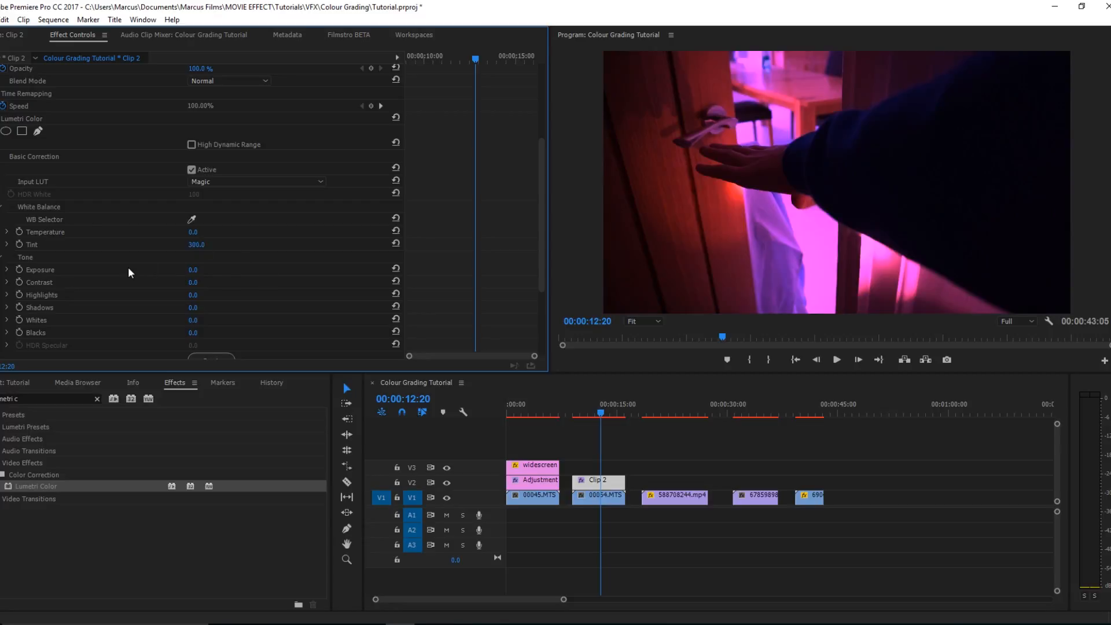
left_click(196, 245)
type("-10")
key("Return")
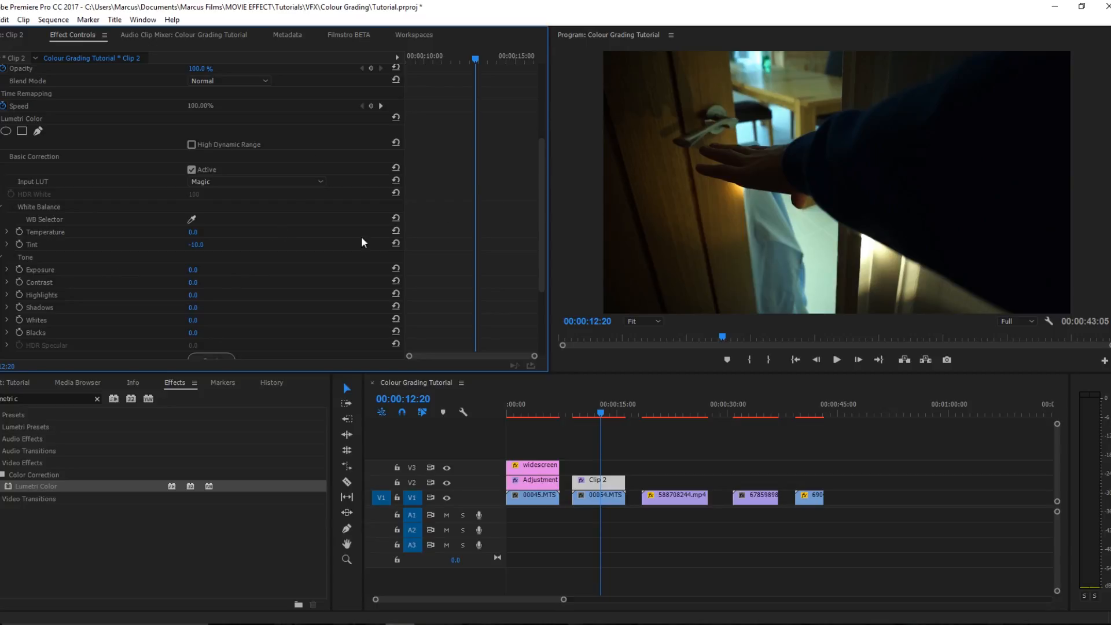
- Try a much darker exposure on Clip 2's Lumetri Color effect and set the exposure to -1
scroll(166, 297, "down", 2)
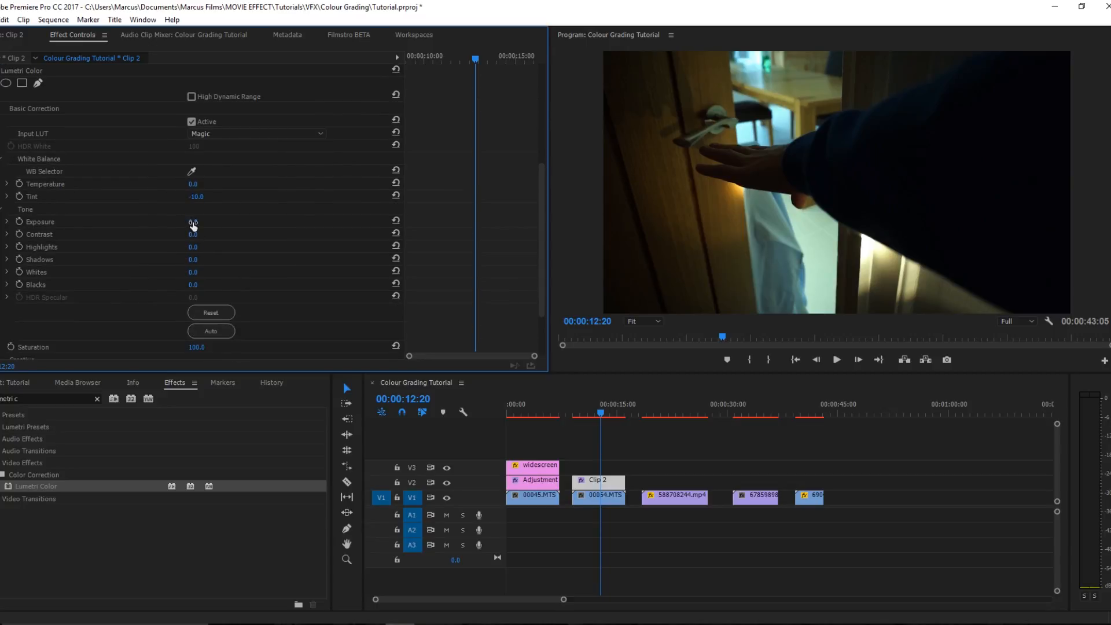
left_click_drag(194, 226, 168, 226)
left_click(194, 222)
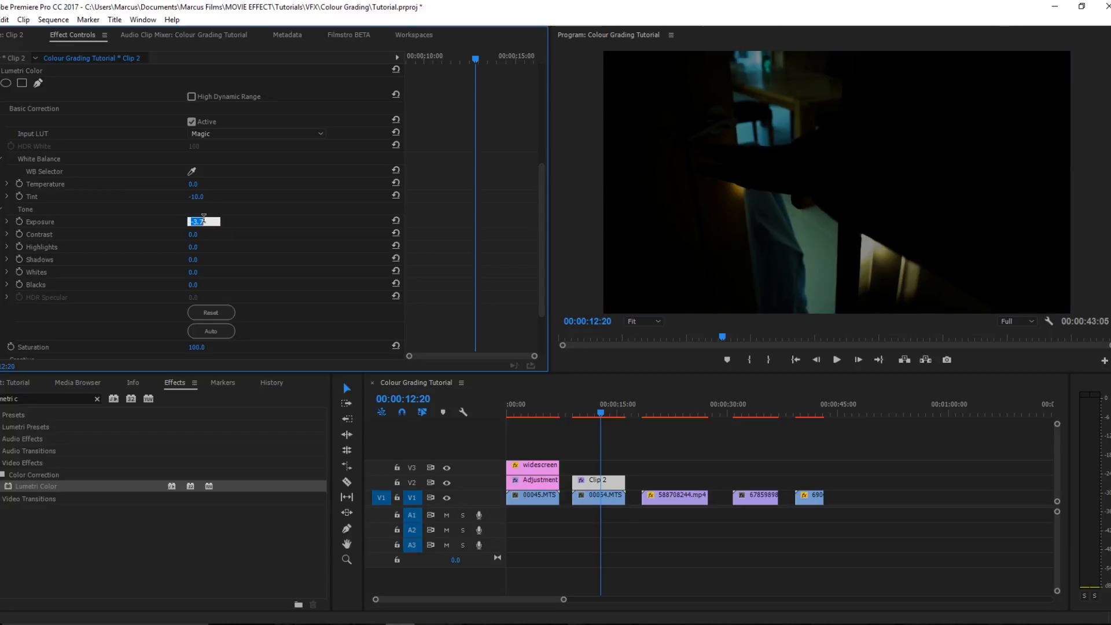
type("-1")
key("Return")
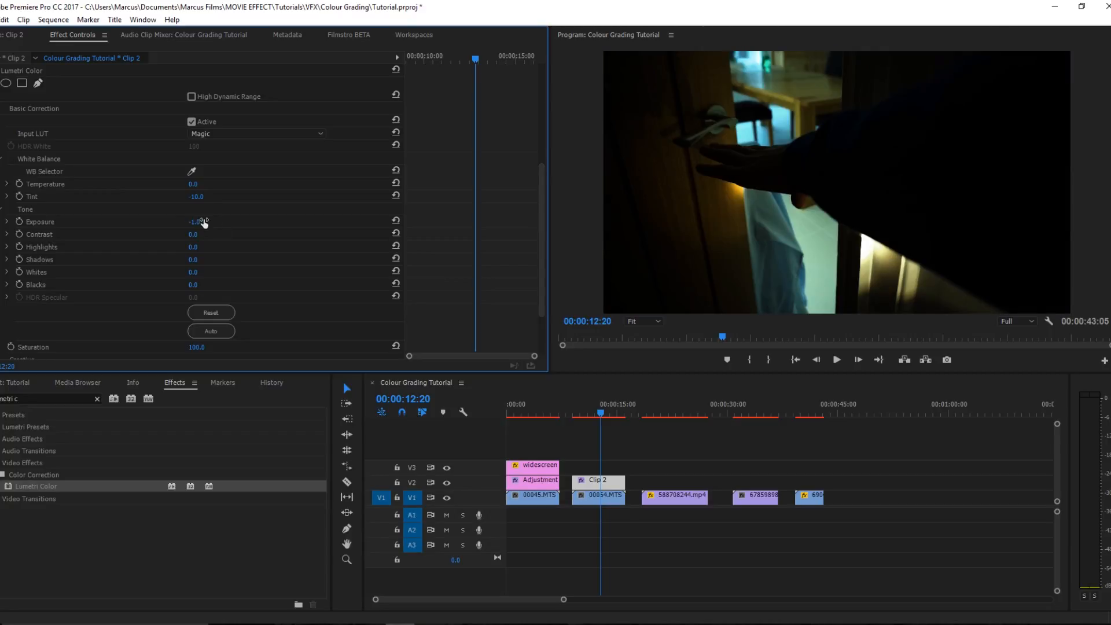
- Set both the contrast and the highlights of Clip 2's Lumetri Color effect to 10
left_click(194, 235)
type("10")
key("Return")
left_click(194, 247)
type("10")
key("Return")
- Test extreme shadow levels on Clip 2, starting with 150, and set the shadows to -50
left_click_drag(194, 261, 375, 252)
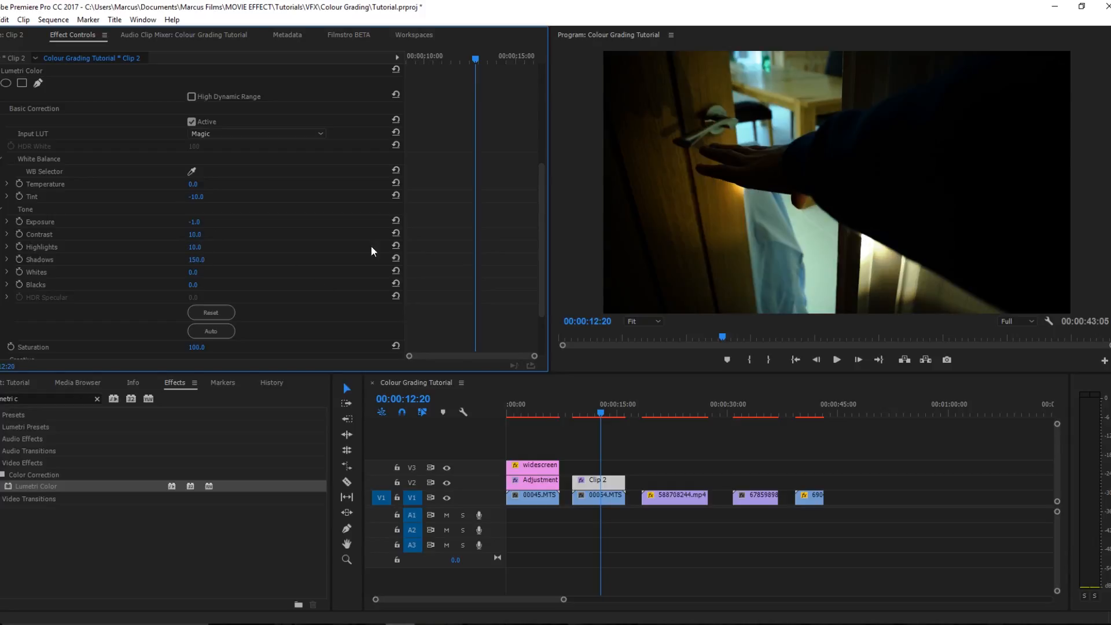
left_click_drag(202, 260, 208, 261)
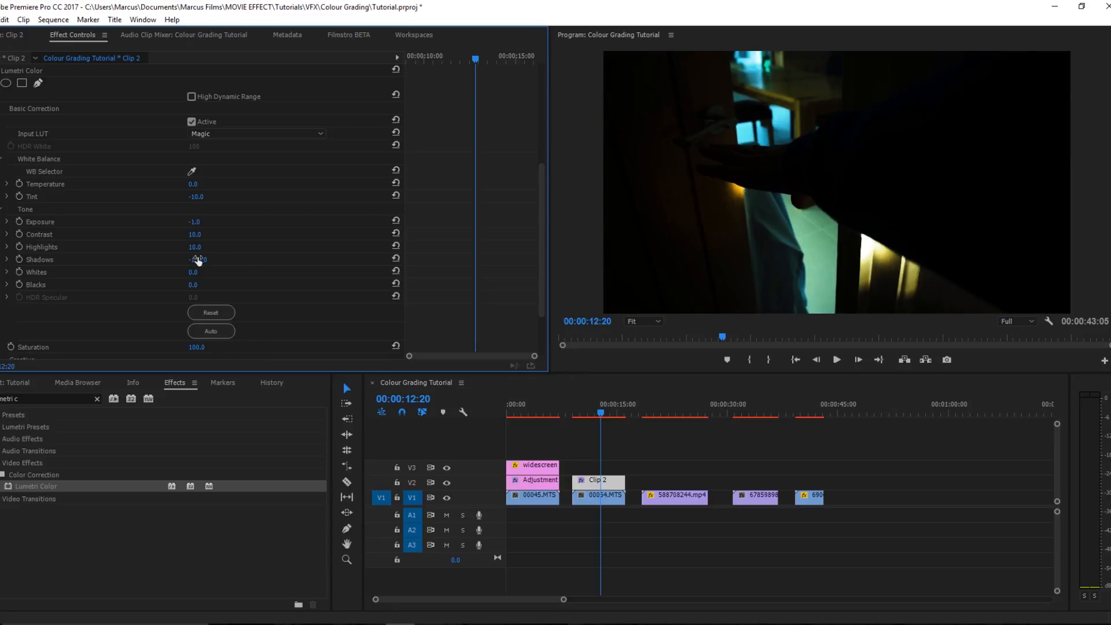
left_click(197, 260)
type("-50")
key("Return")
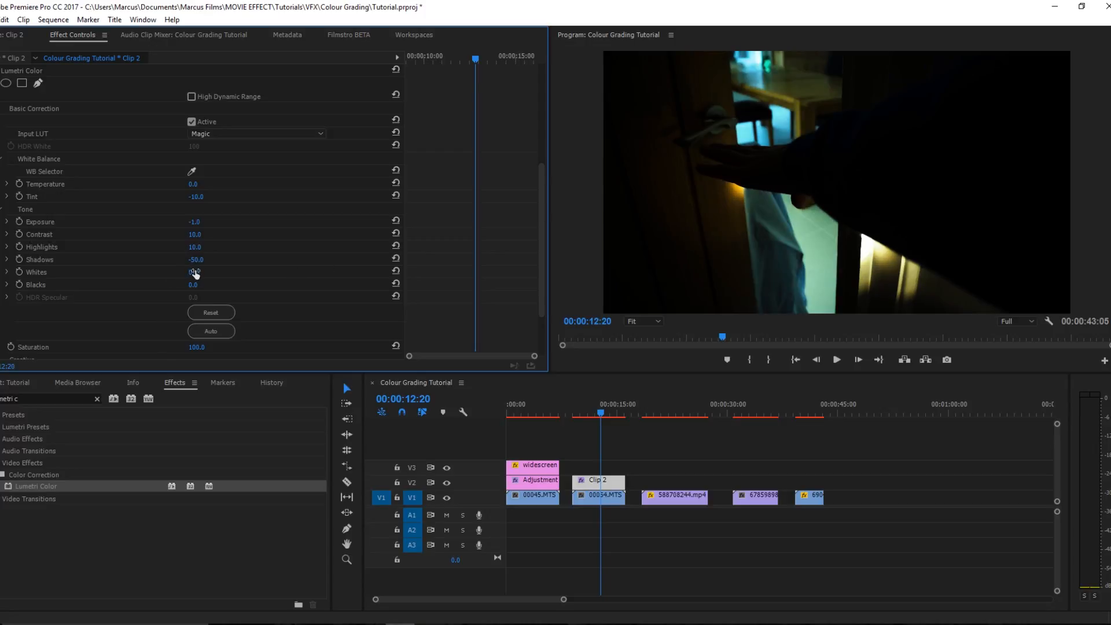
- Set the whites to 25 and the blacks to -25 in Clip 2's Lumetri Color effect
left_click(195, 272)
type("24")
key("Return")
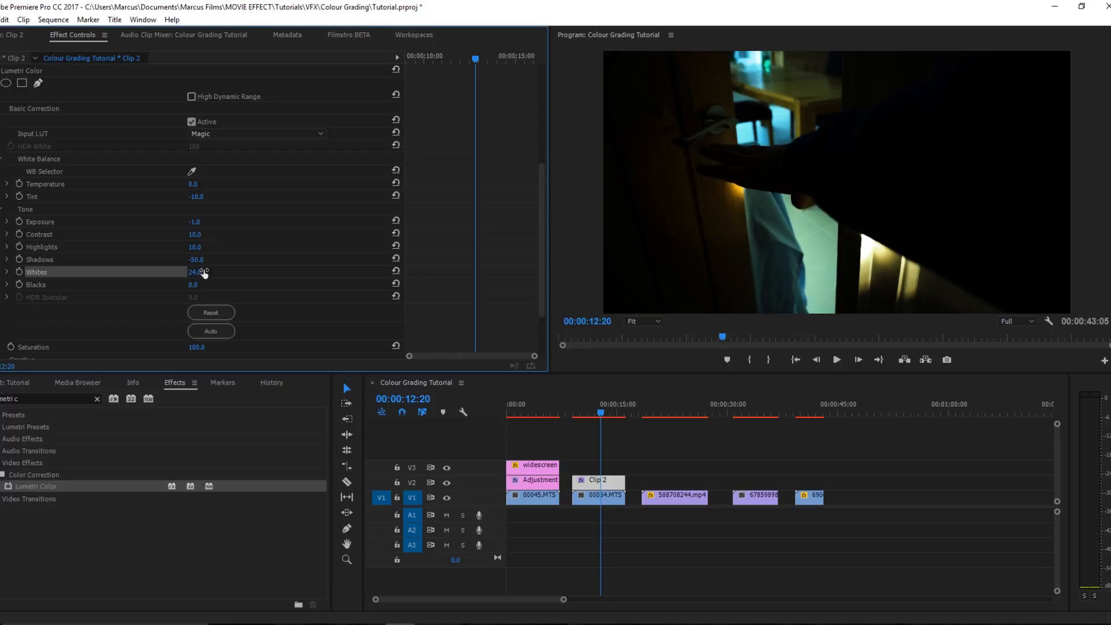
left_click(204, 271)
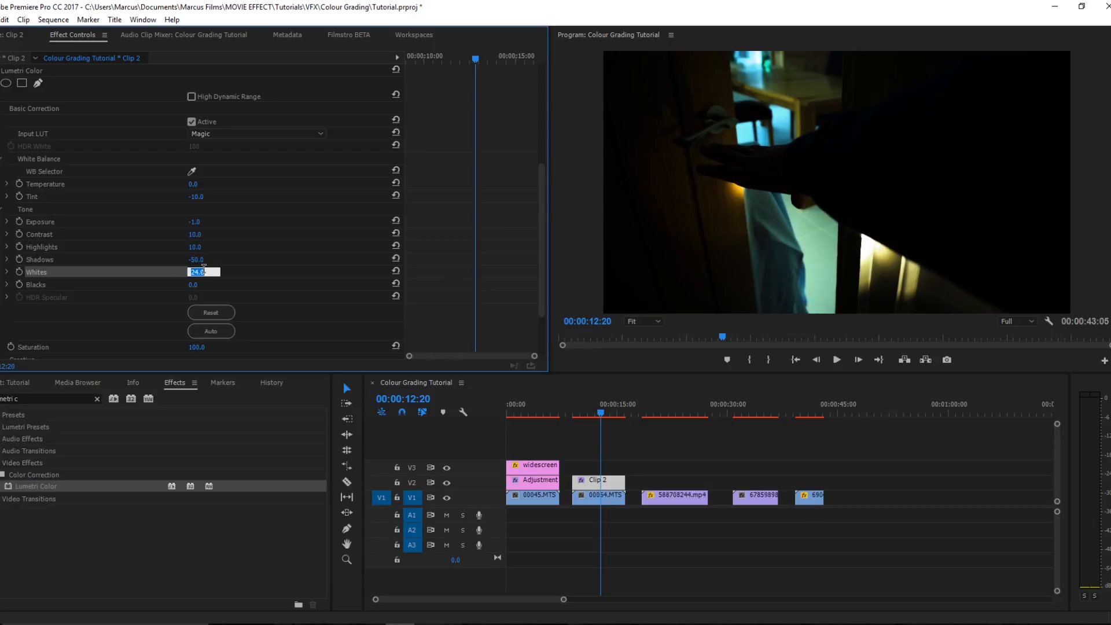
type("25")
key("Return")
key("Tab")
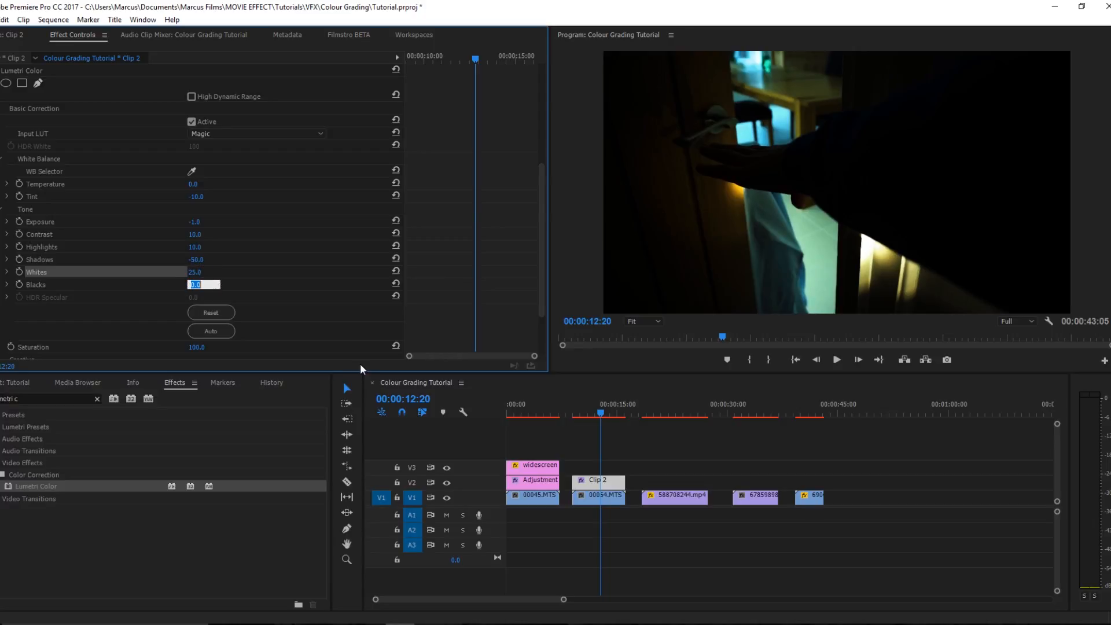
type("-25")
key("Return")
scroll(184, 262, "down", 3)
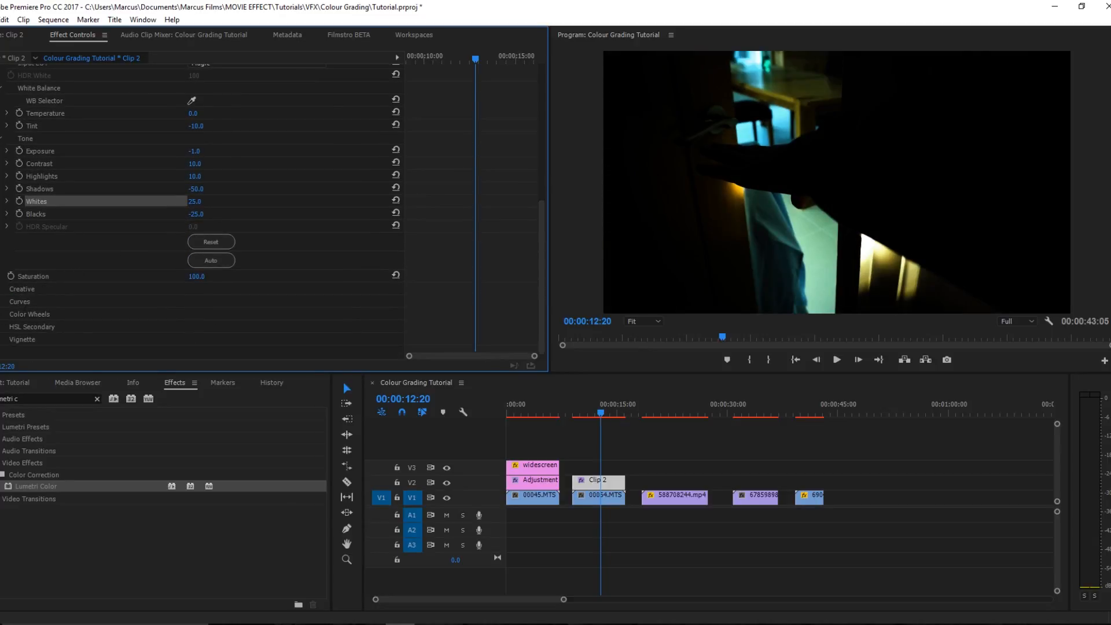
- Tint the shadows wheel of Clip 2's Lumetri Color slightly towards blue and lower the shadows luminance almost to the minimum
left_click(99, 312)
scroll(102, 305, "down", 7)
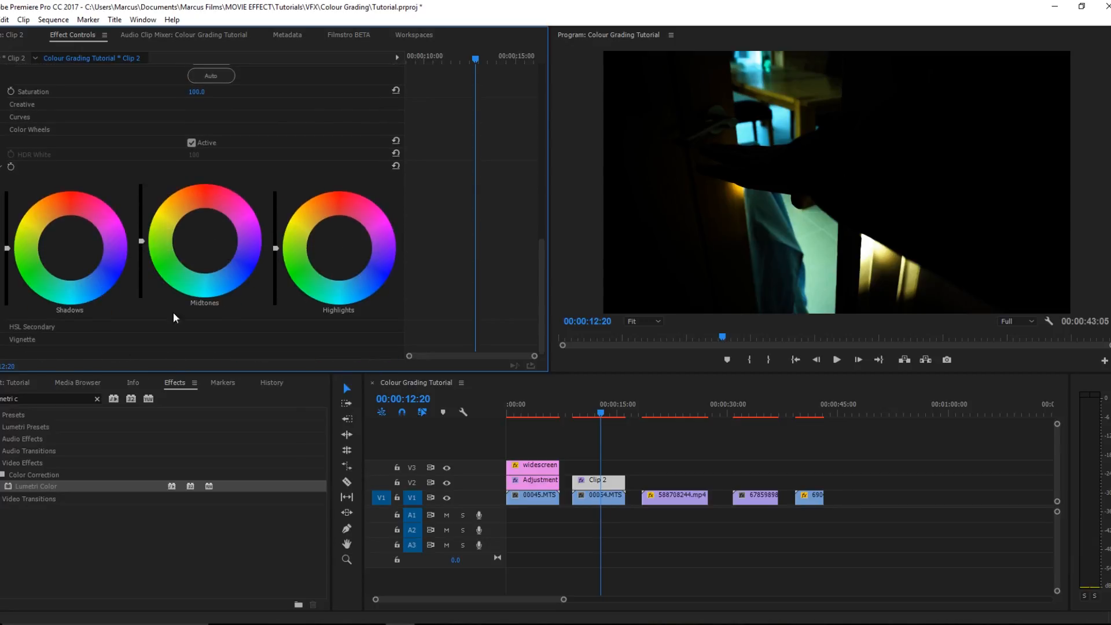
left_click_drag(72, 249, 81, 256)
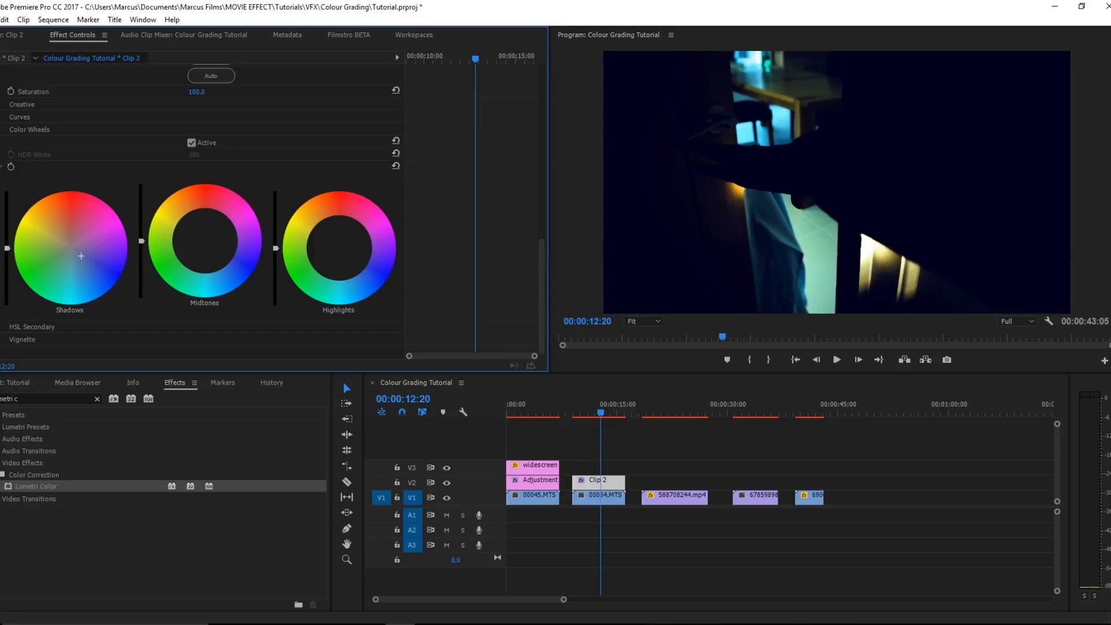
left_click_drag(7, 248, 9, 295)
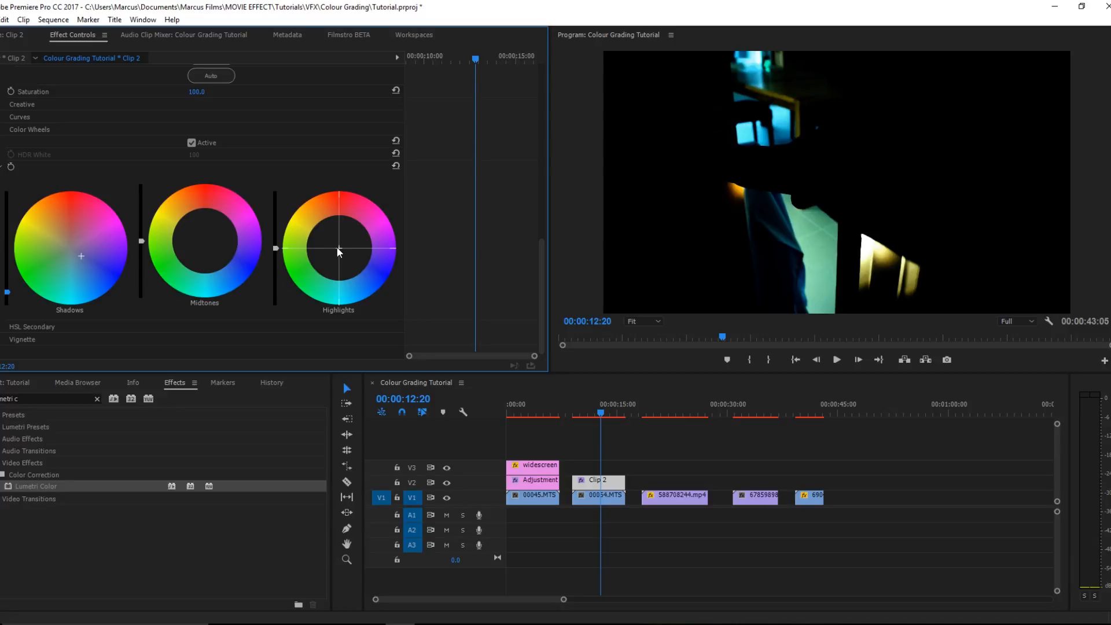
- Tint Clip 2's highlights slightly towards green and its midtones slightly towards cyan, lowering the luminance of both colour wheels
left_click_drag(338, 249, 321, 255)
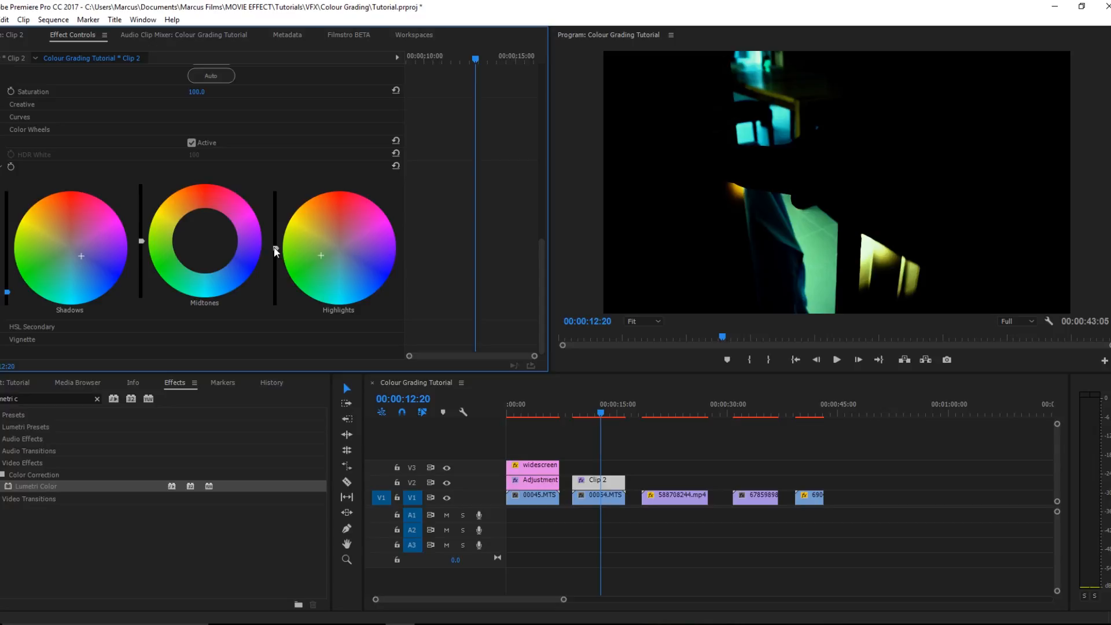
left_click_drag(276, 249, 275, 282)
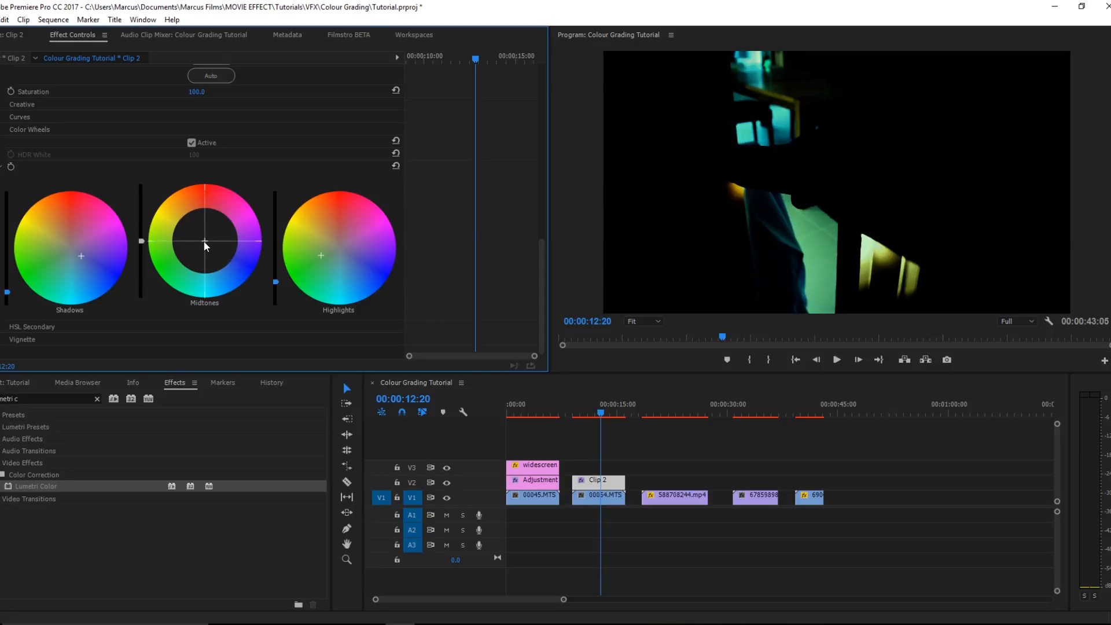
left_click_drag(204, 242, 203, 252)
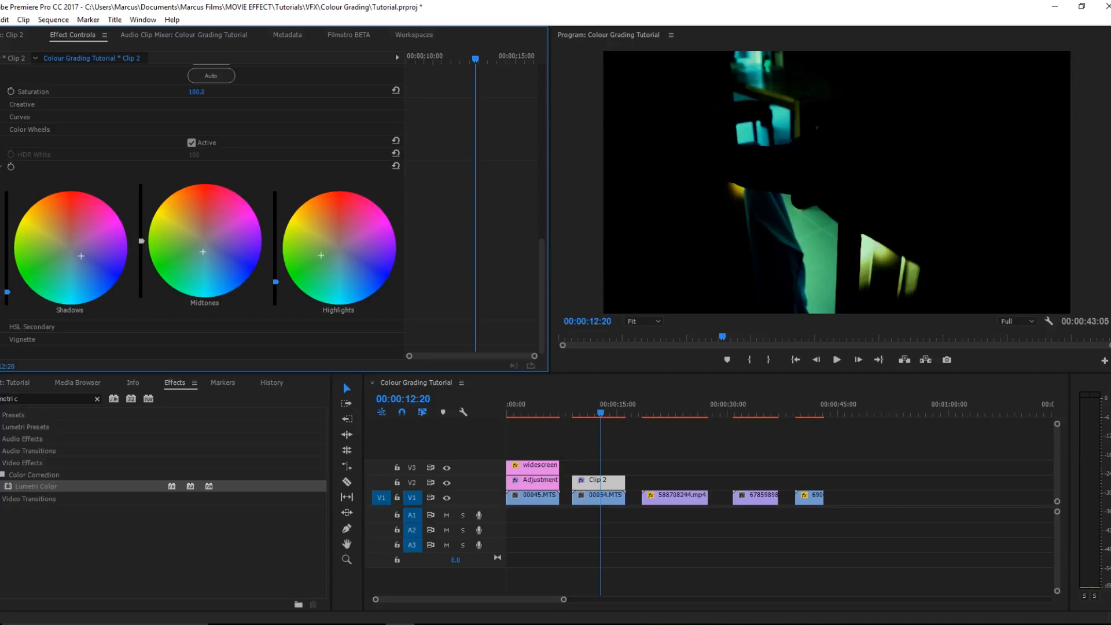
left_click_drag(143, 242, 141, 256)
- Set the vignette amount to -5 and the roundness to 100 in Clip 2's Lumetri Color effect
scroll(189, 323, "down", 5)
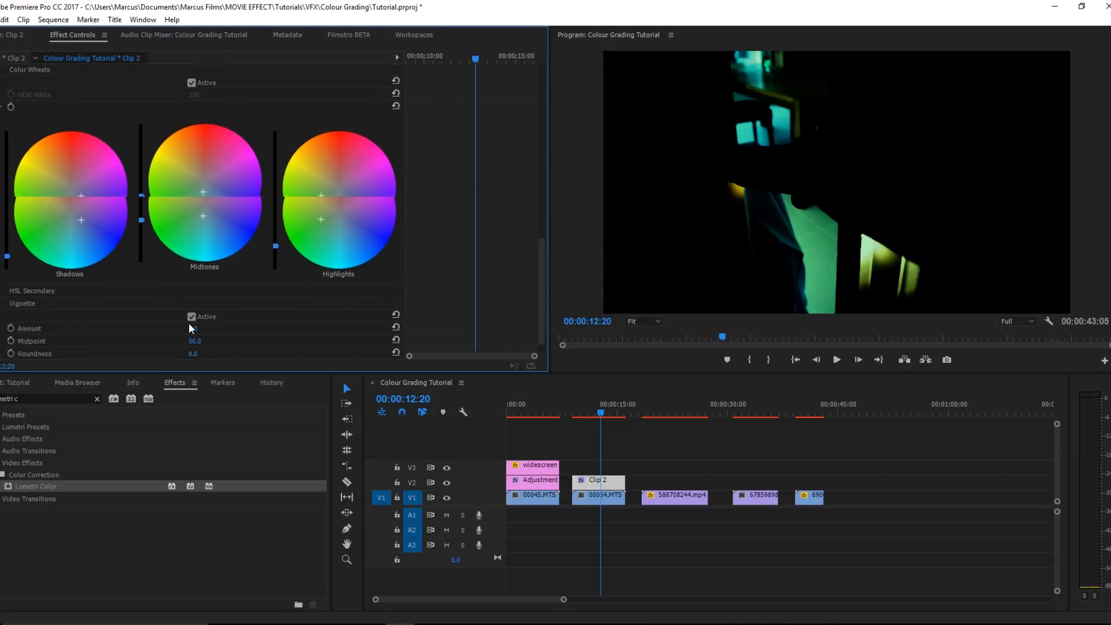
left_click(195, 302)
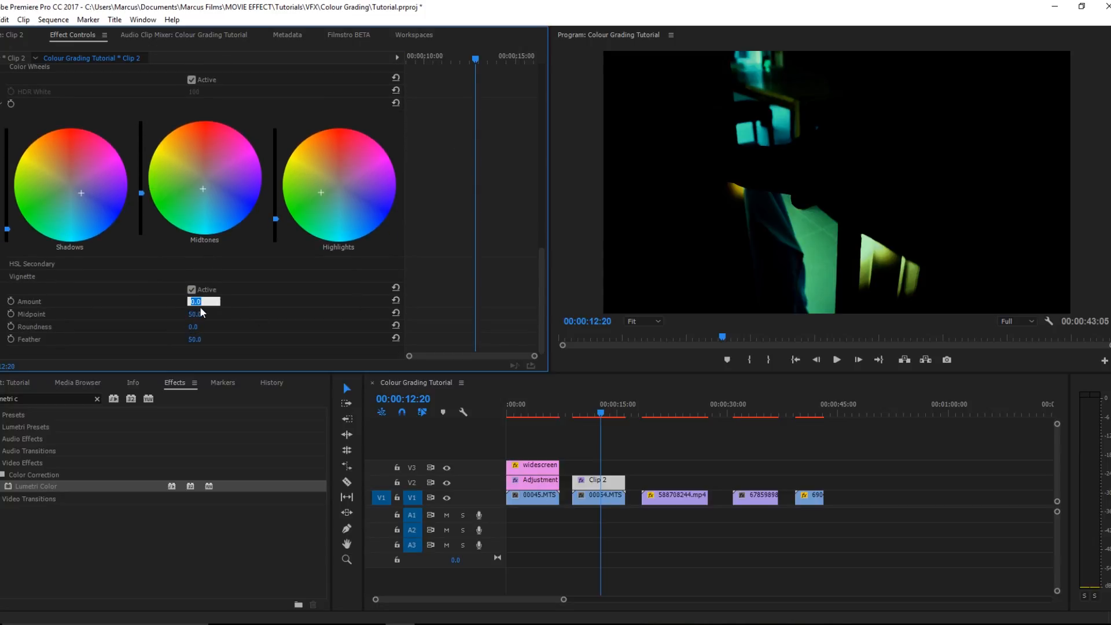
key("BackSpace")
left_click(196, 303)
type("-5")
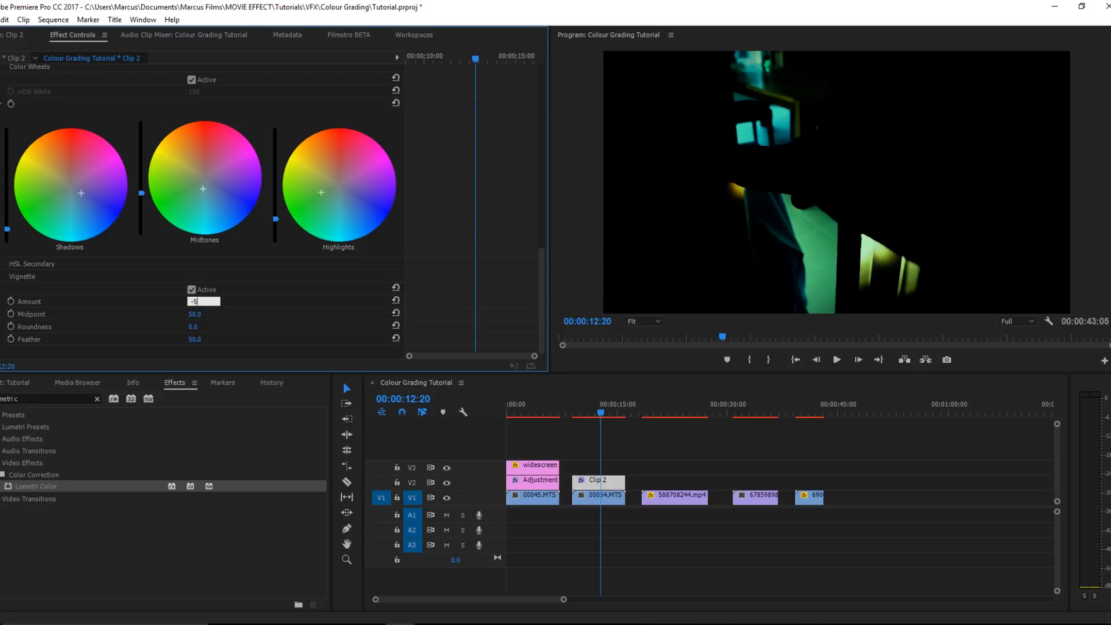
key("Return")
left_click(195, 327)
type("100")
key("Return")
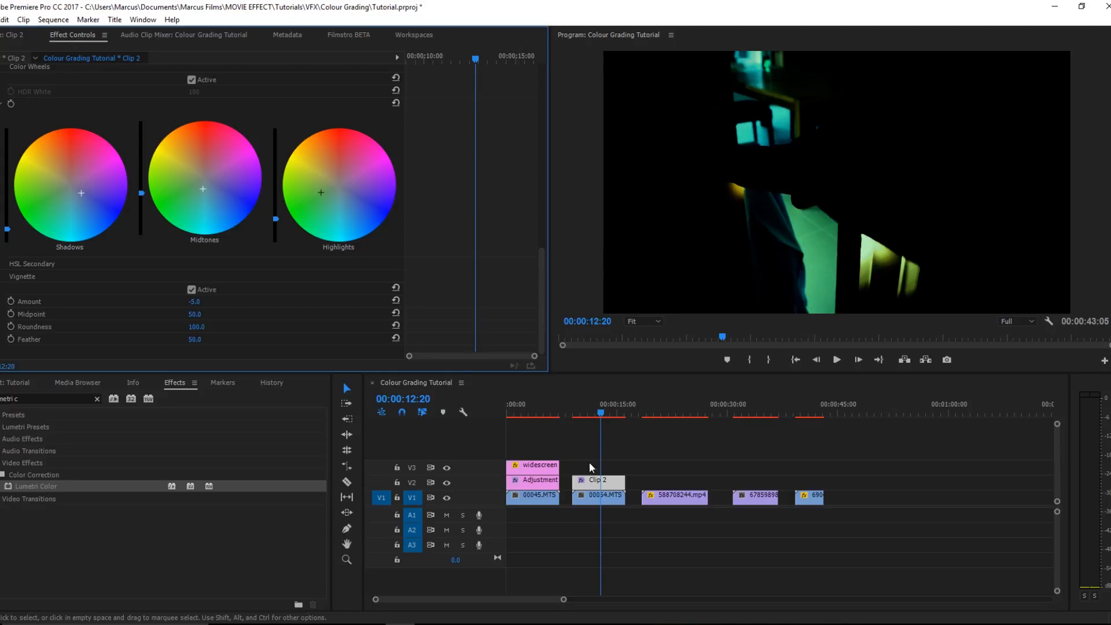
- Place the widescreen bar image on V3 above Clip 2 and set it to the frame size
left_click(17, 383)
left_click_drag(63, 530, 624, 467)
right_click(607, 466)
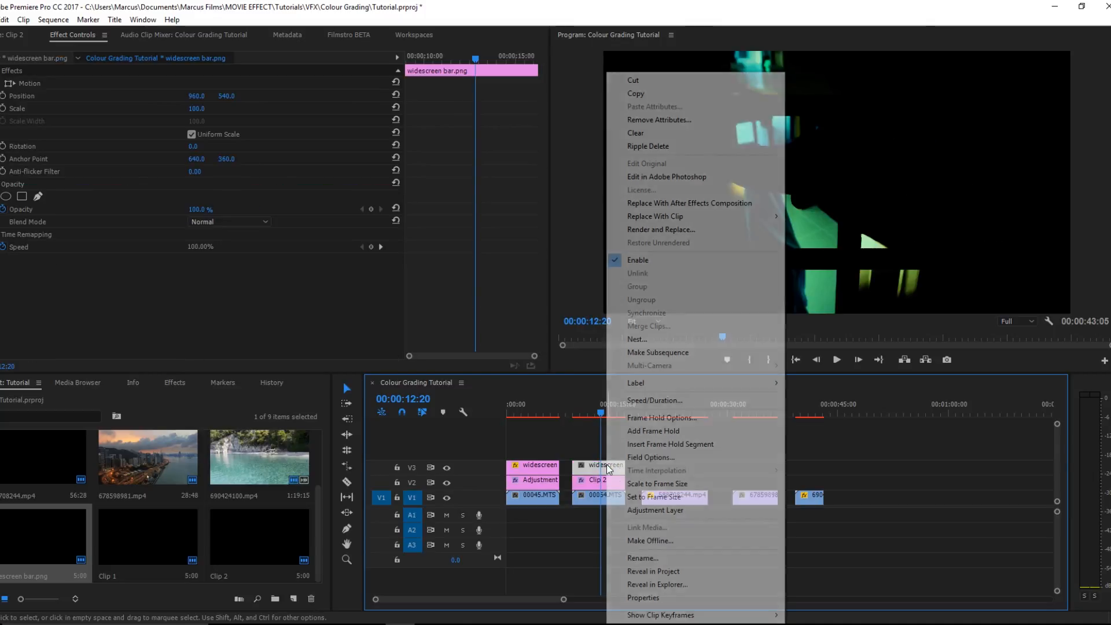
left_click(654, 496)
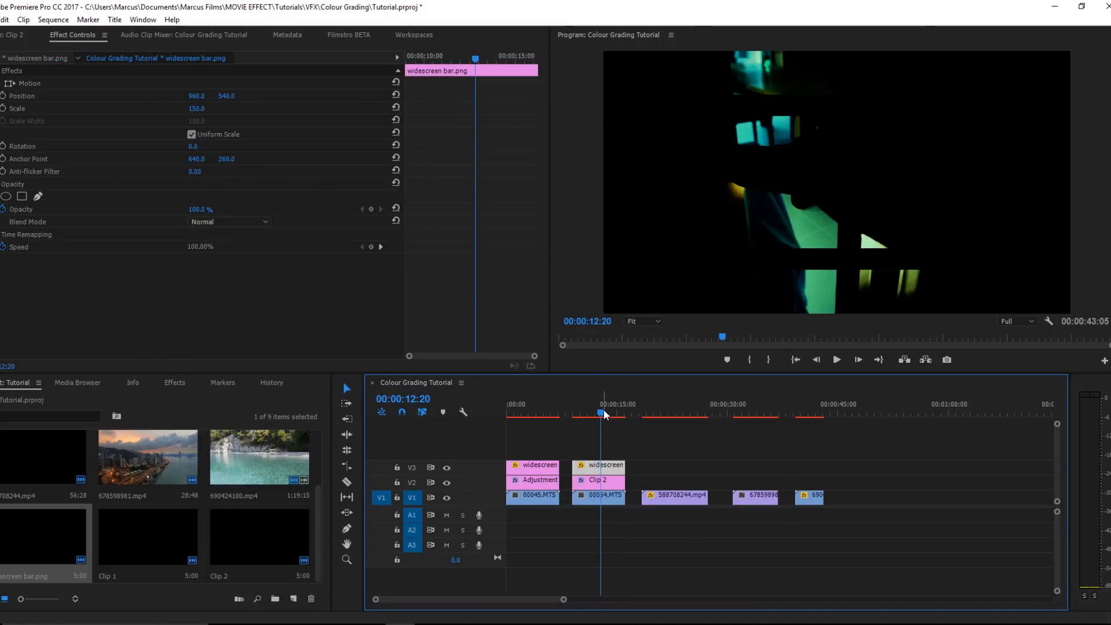
- Preview the grade at 00:00:11:04 and set Clip 2's vignette amount to -3
mouse_move(604, 415)
left_mouse_down()
mouse_move(531, 415)
mouse_move(589, 415)
left_mouse_up()
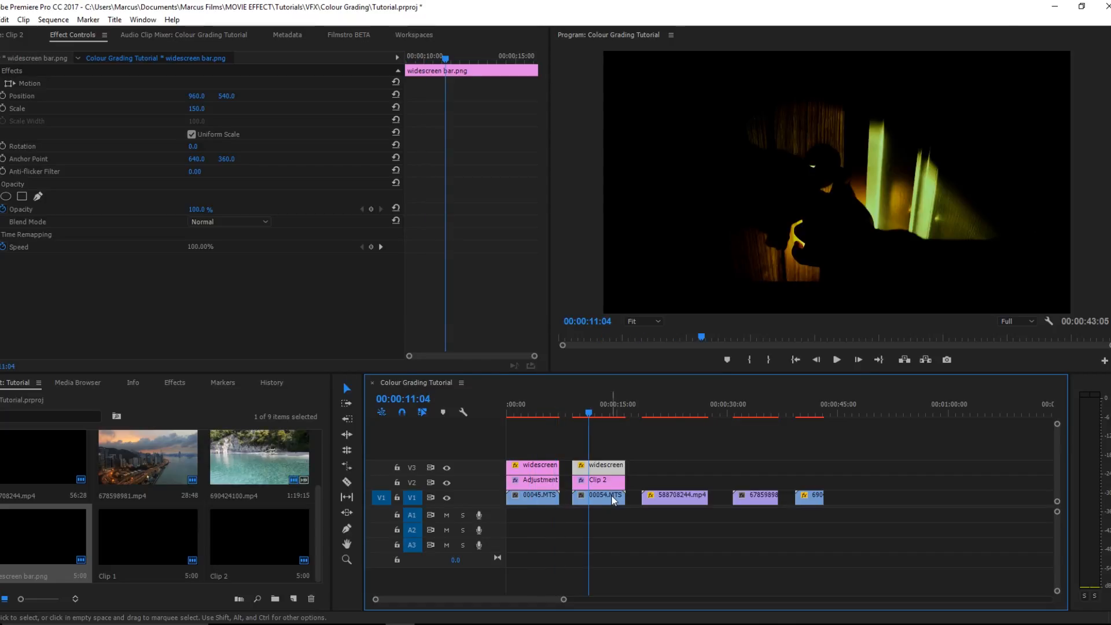
left_click(598, 480)
scroll(186, 257, "down", 6)
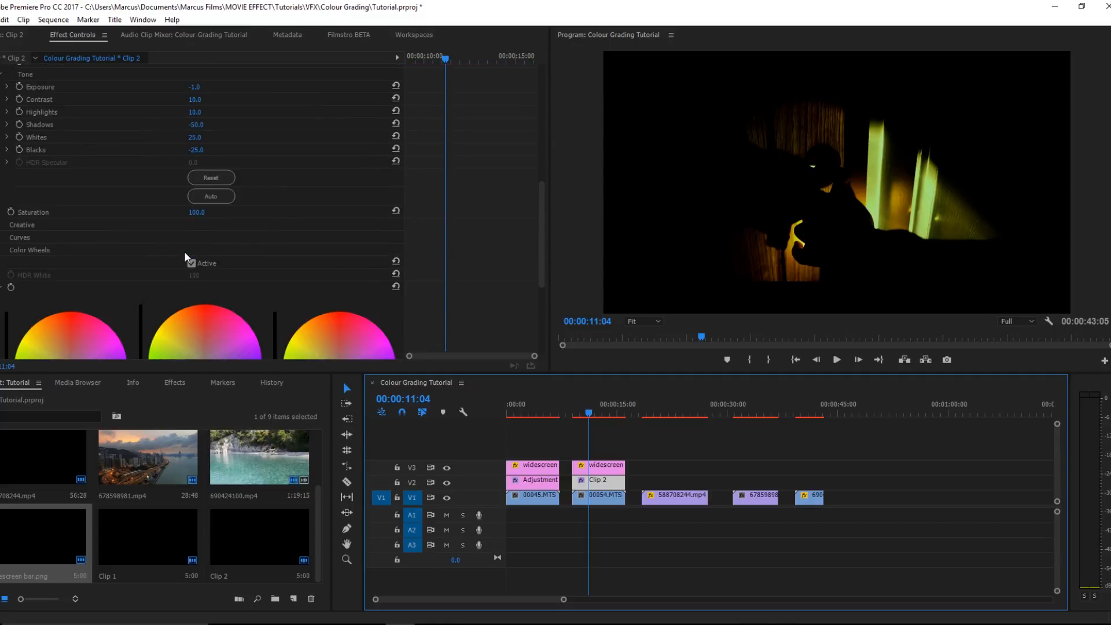
scroll(186, 257, "down", 5)
left_click(196, 327)
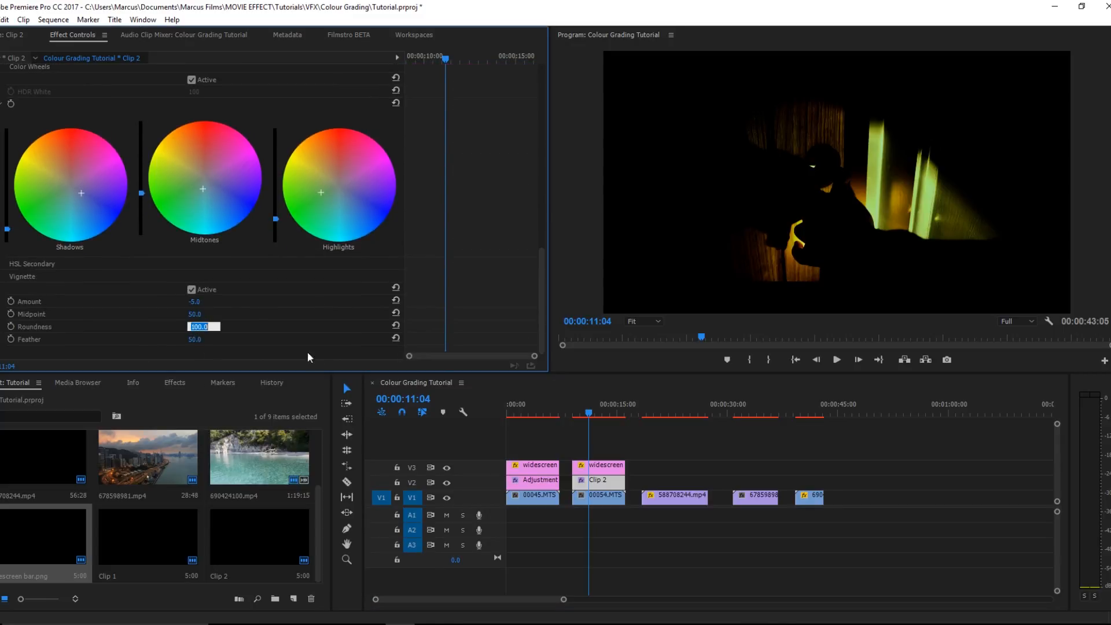
left_click(203, 300)
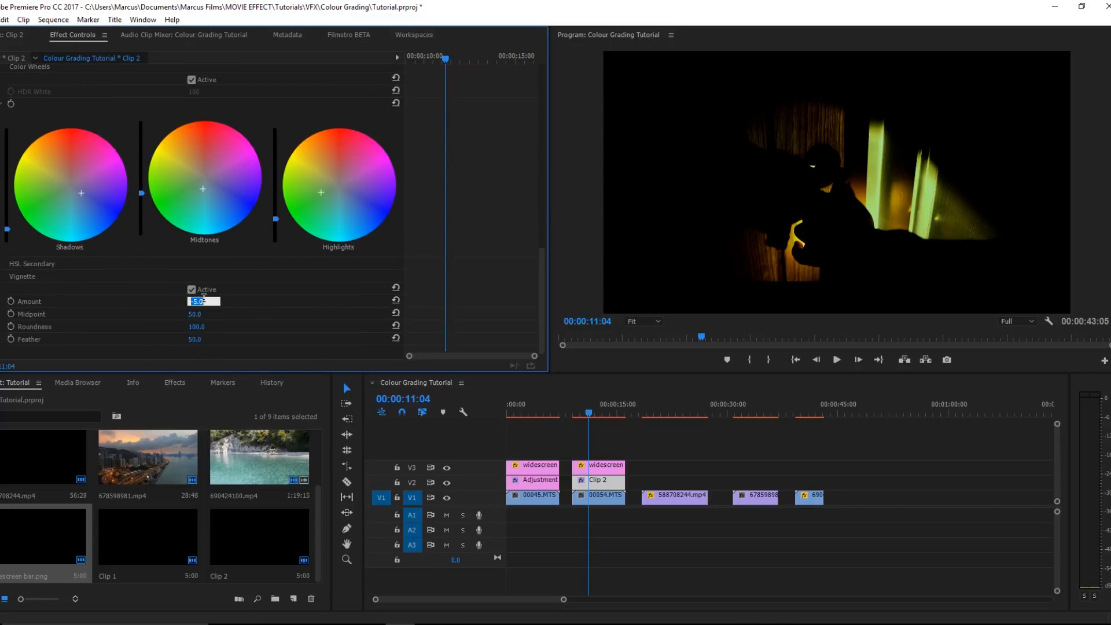
type("-3")
key("Return")
- Set the contrast of Clip 2's Lumetri Color effect to 5
scroll(241, 252, "up", 10)
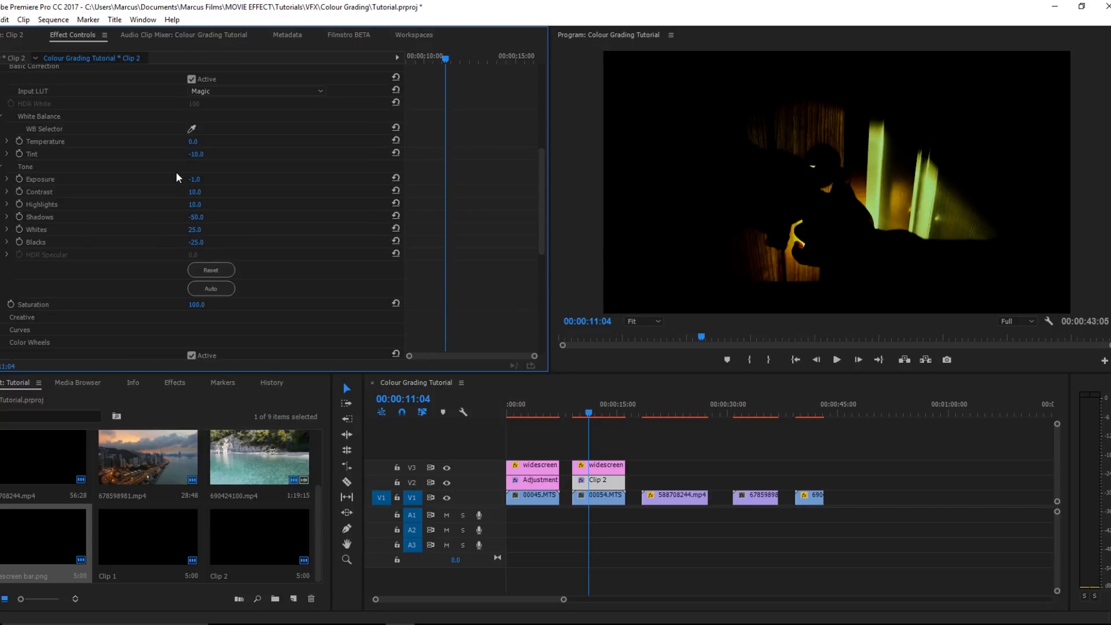
left_click(195, 192)
type("5")
key("Return")
- Try a vignette roundness of 75 on Clip 2, and set the feather to 100 and the roundness to 10
scroll(209, 242, "down", 8)
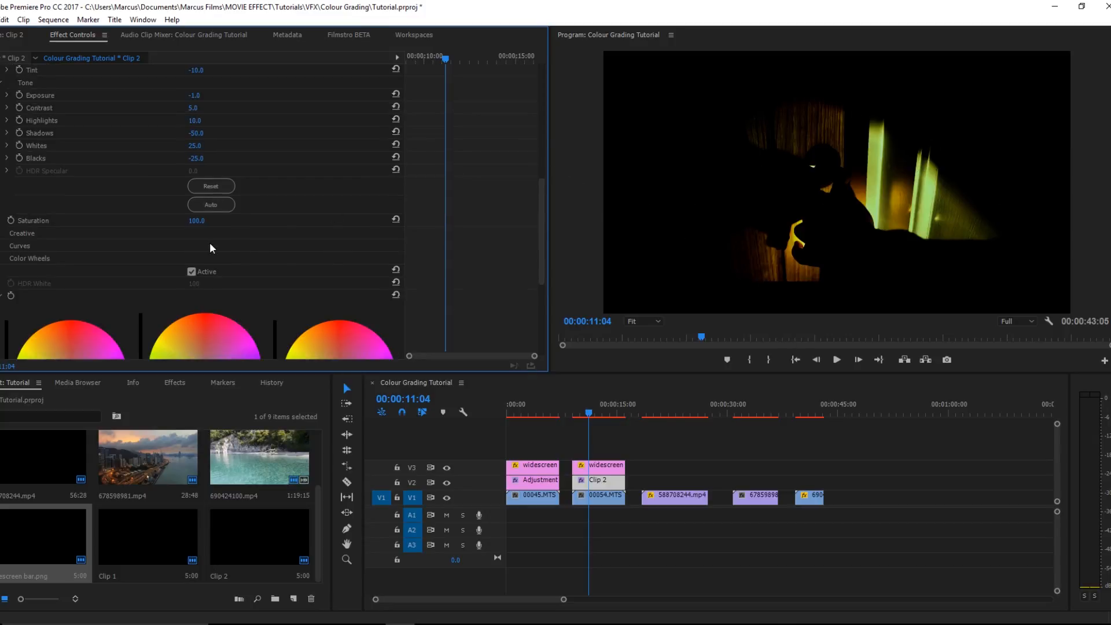
scroll(209, 242, "down", 2)
left_click(200, 326)
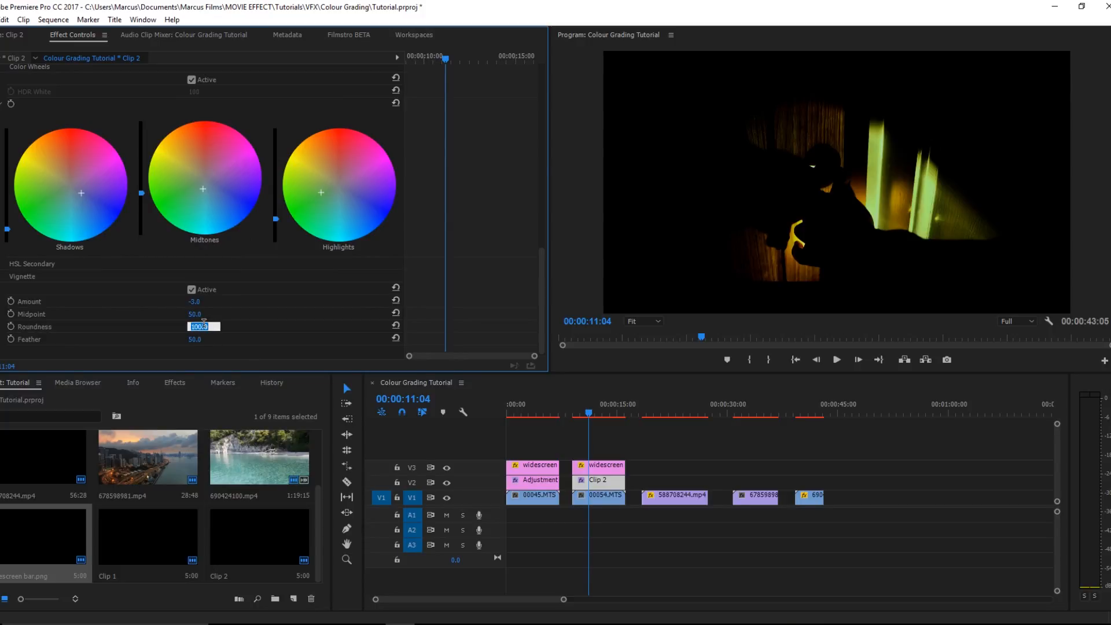
type("75")
key("Return")
left_click_drag(195, 343, 176, 327)
left_click(195, 327)
type("10")
- Set the vignette amount of Clip 2's Lumetri Color effect to -1
key("shift+Tab")
key("shift+Tab")
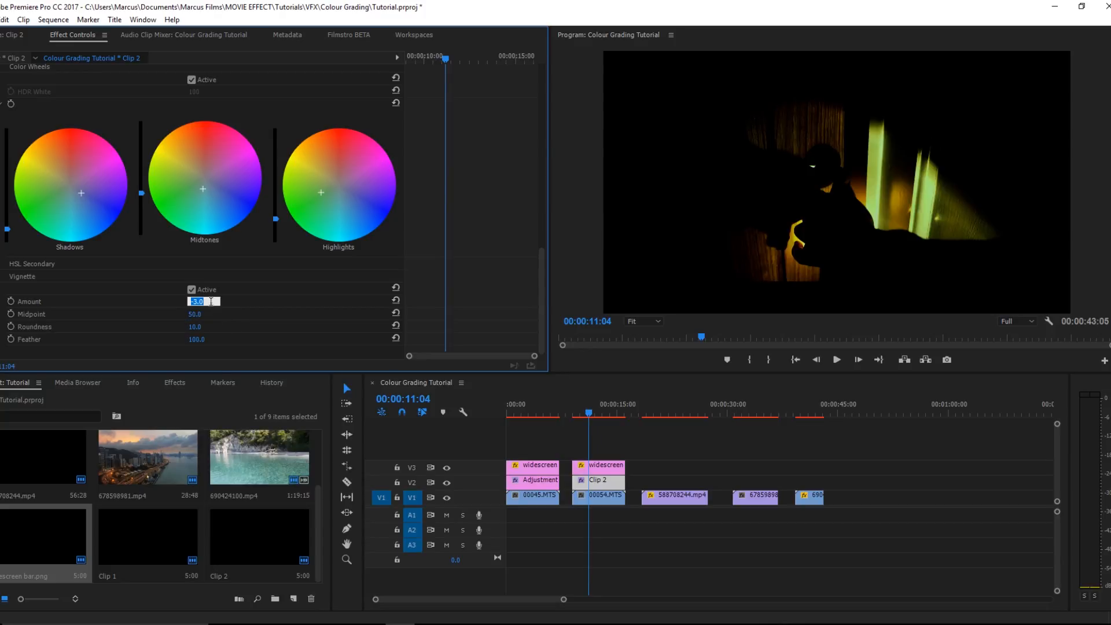
type("-1")
key("Return")
- Raise the shadows in Clip 2's basic correction to 3
scroll(240, 180, "up", 3)
scroll(239, 181, "up", 10)
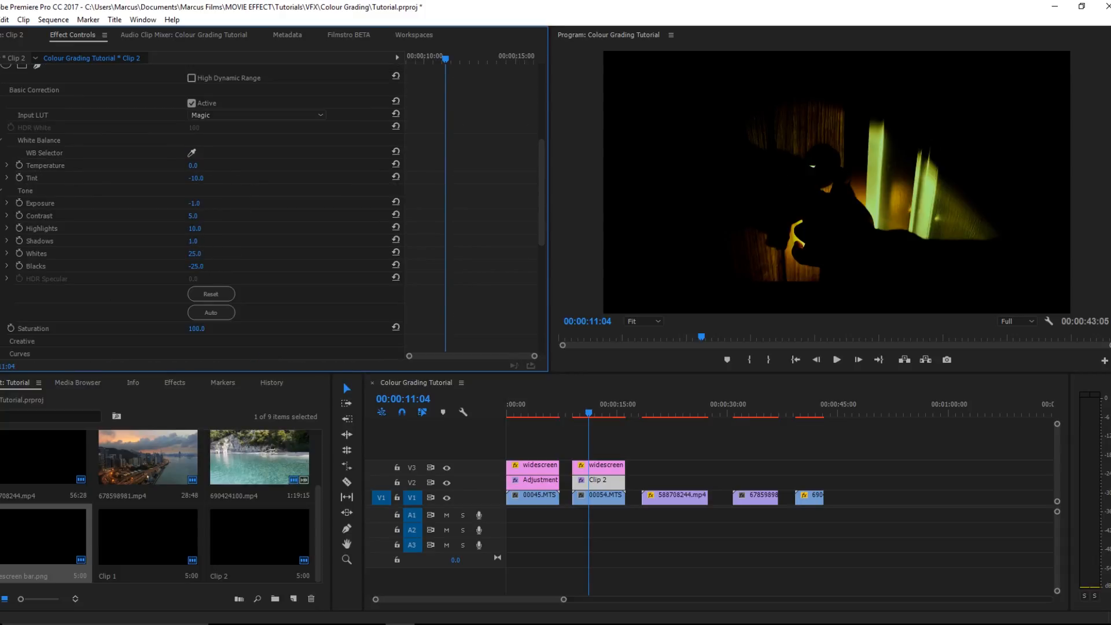
left_click_drag(195, 240, 204, 241)
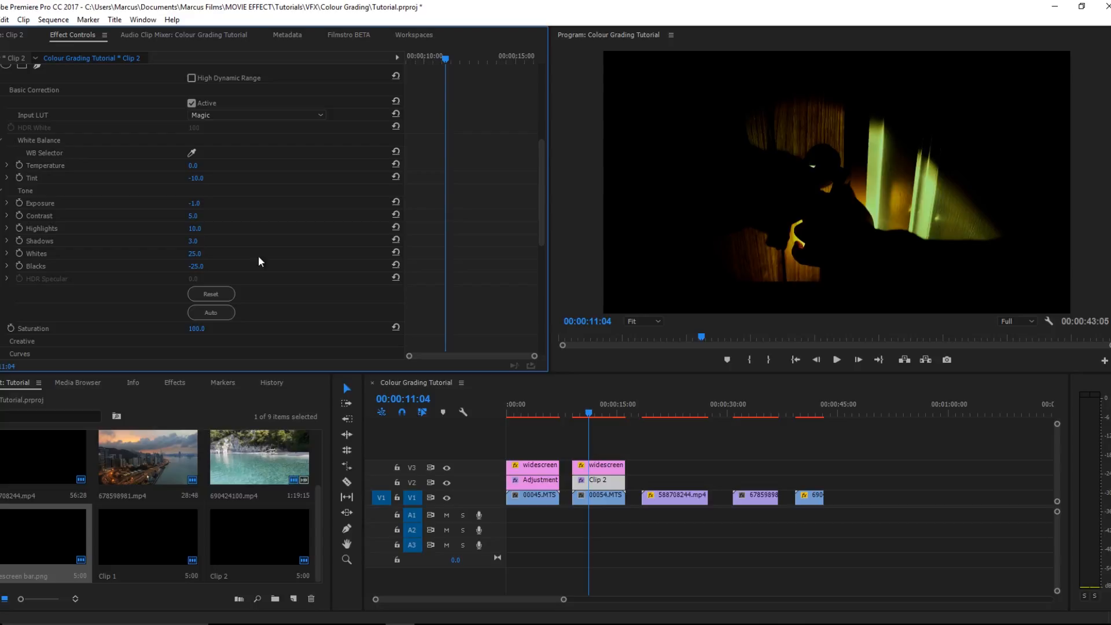
- Place the Clip 1 adjustment layer on V2 above the 588708244.mp4 rock clip, matching that clip's length
left_click(676, 405)
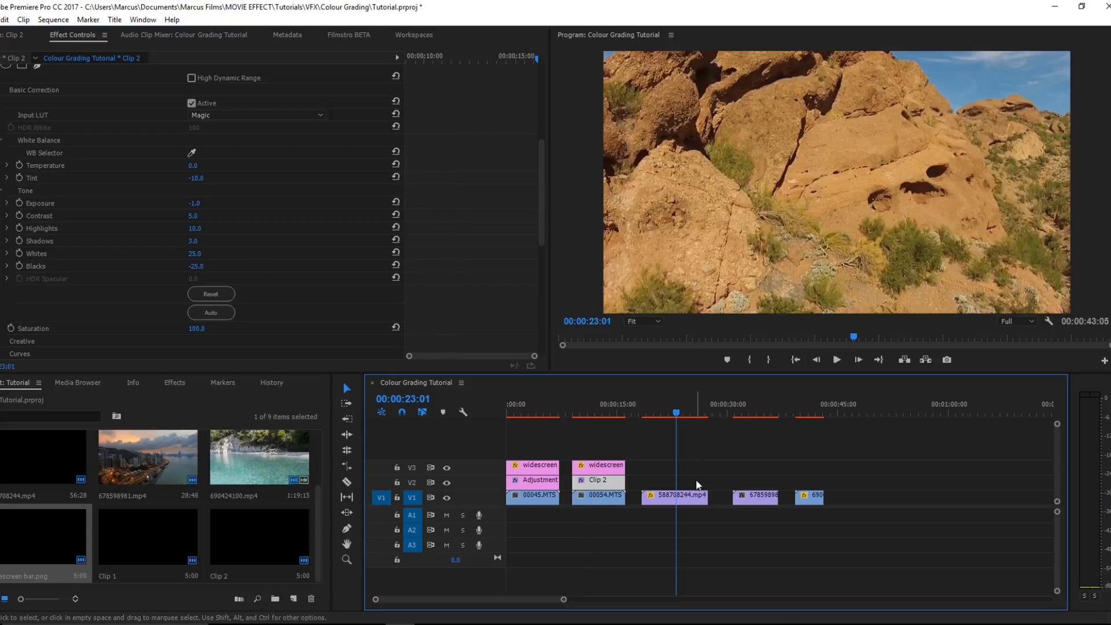
scroll(777, 269, "down", 2)
scroll(776, 268, "up", 15)
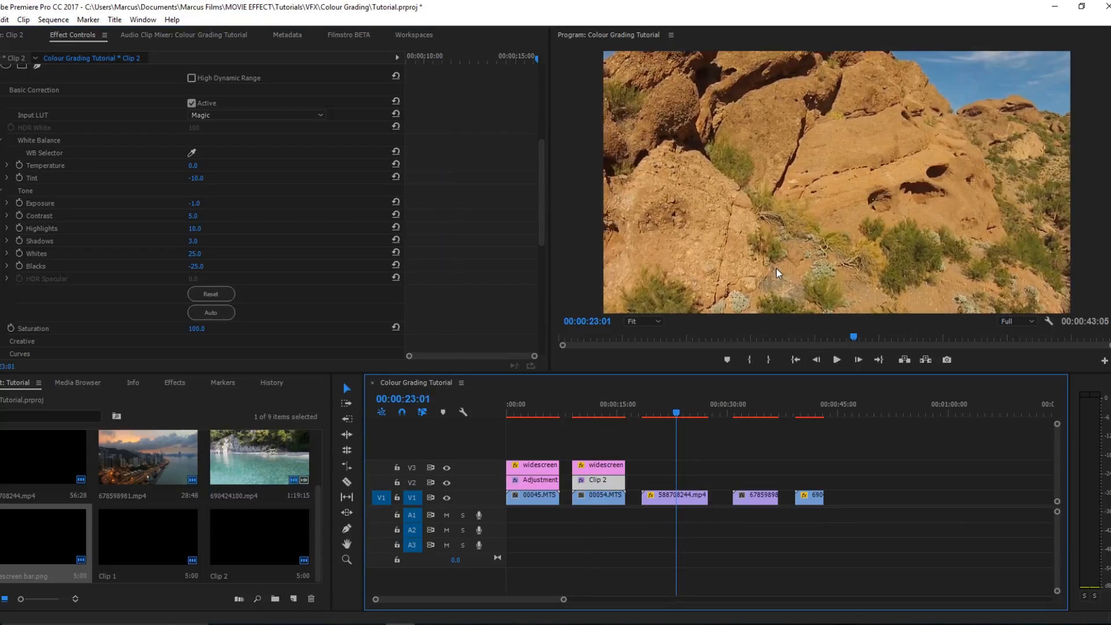
left_click(164, 549)
left_click_drag(180, 537, 707, 482)
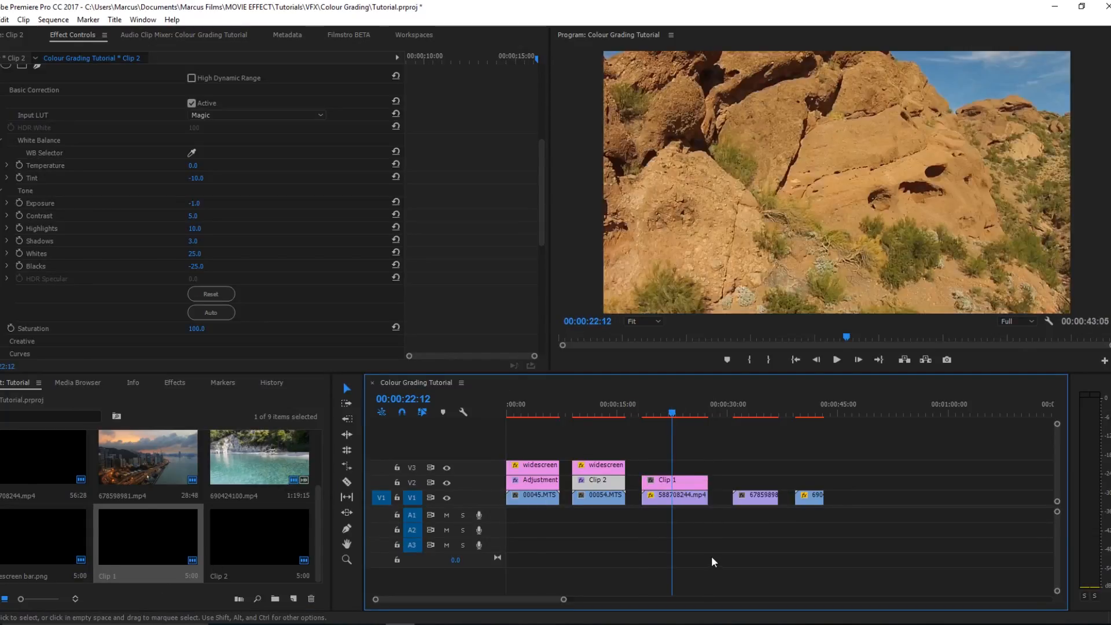
- Apply the Lumetri Color effect to the new Clip 1 adjustment layer and expand its basic correction settings
left_click(684, 480)
left_click(175, 382)
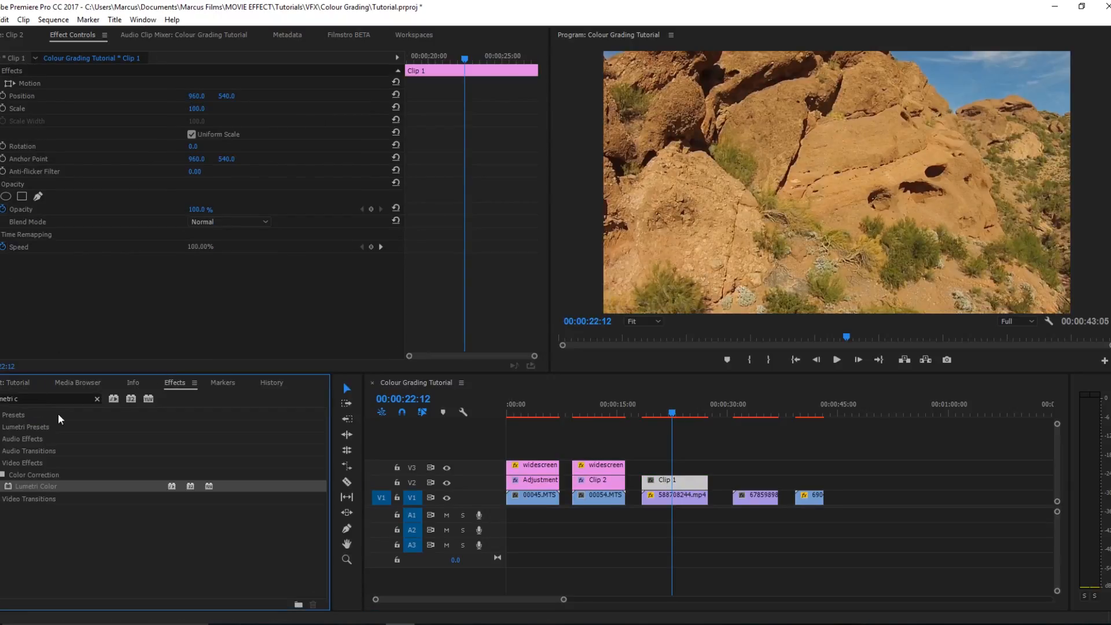
left_click_drag(30, 488, 655, 484)
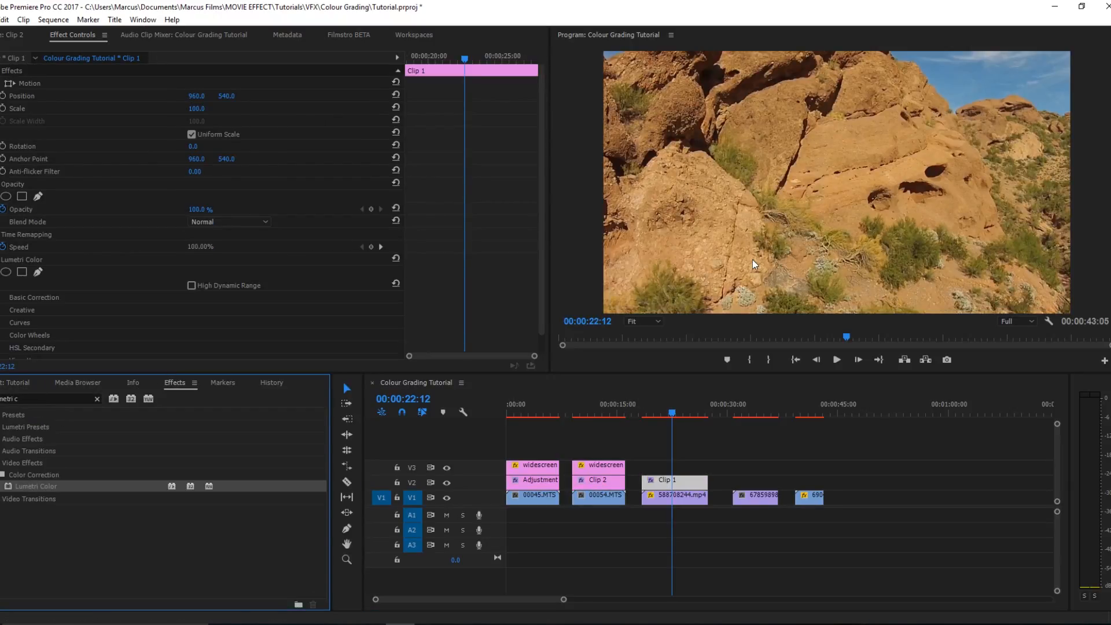
scroll(235, 297, "down", 1)
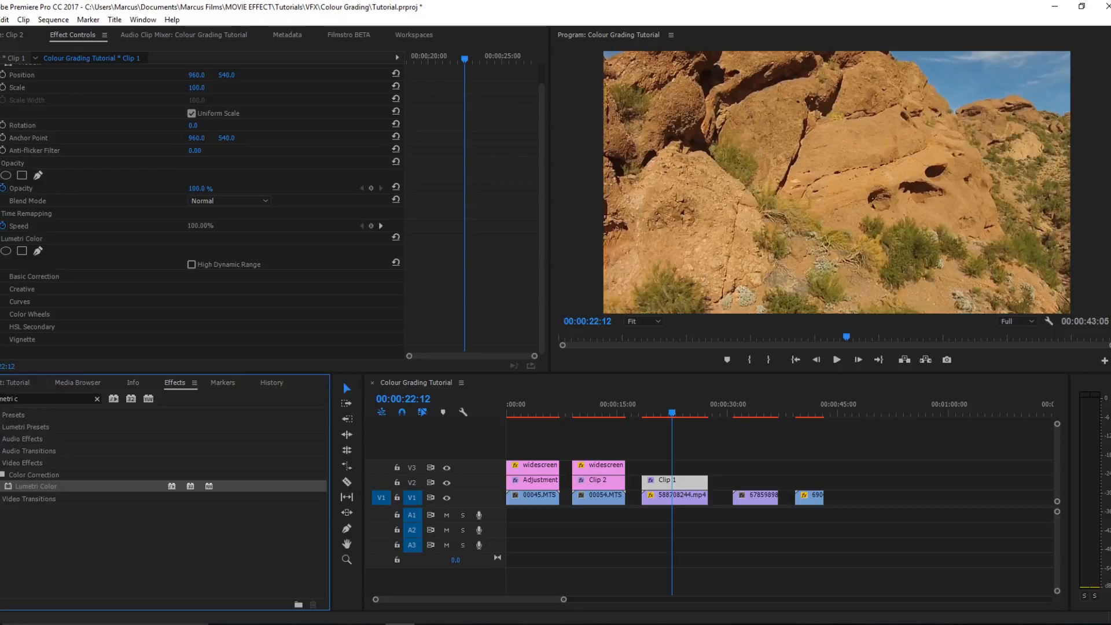
left_click(13, 276)
scroll(158, 258, "down", 1)
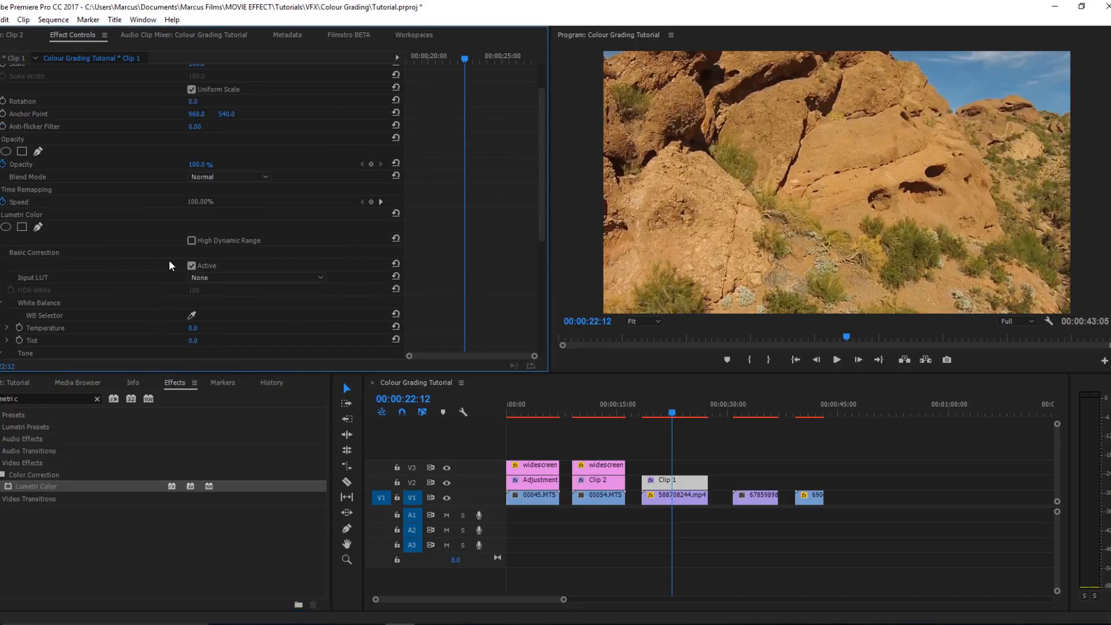
left_click(1036, 73)
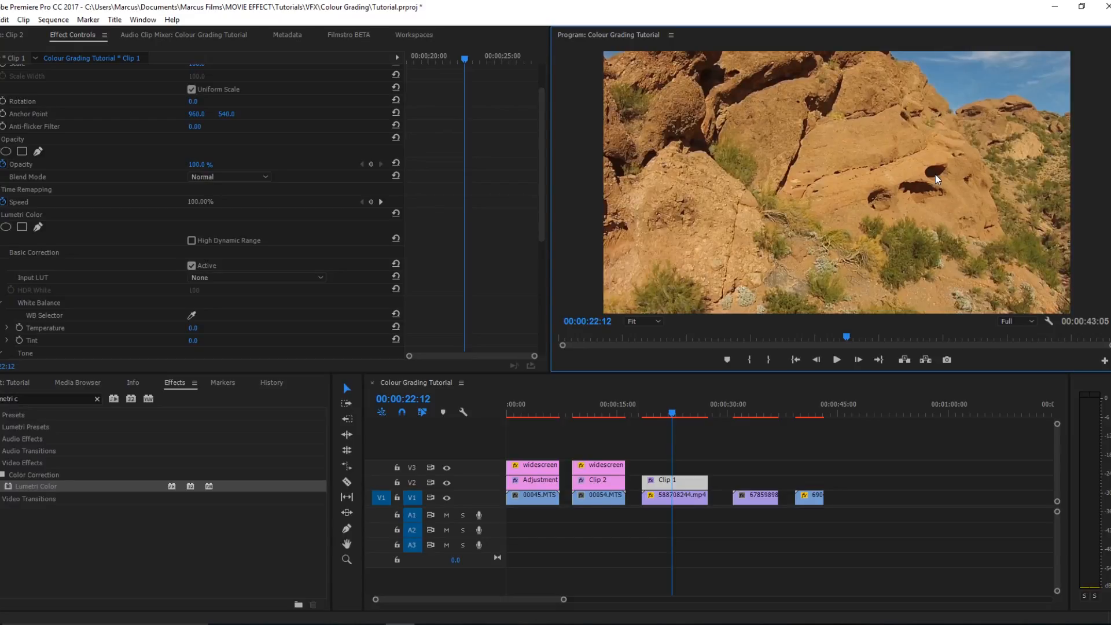
scroll(224, 237, "down", 2)
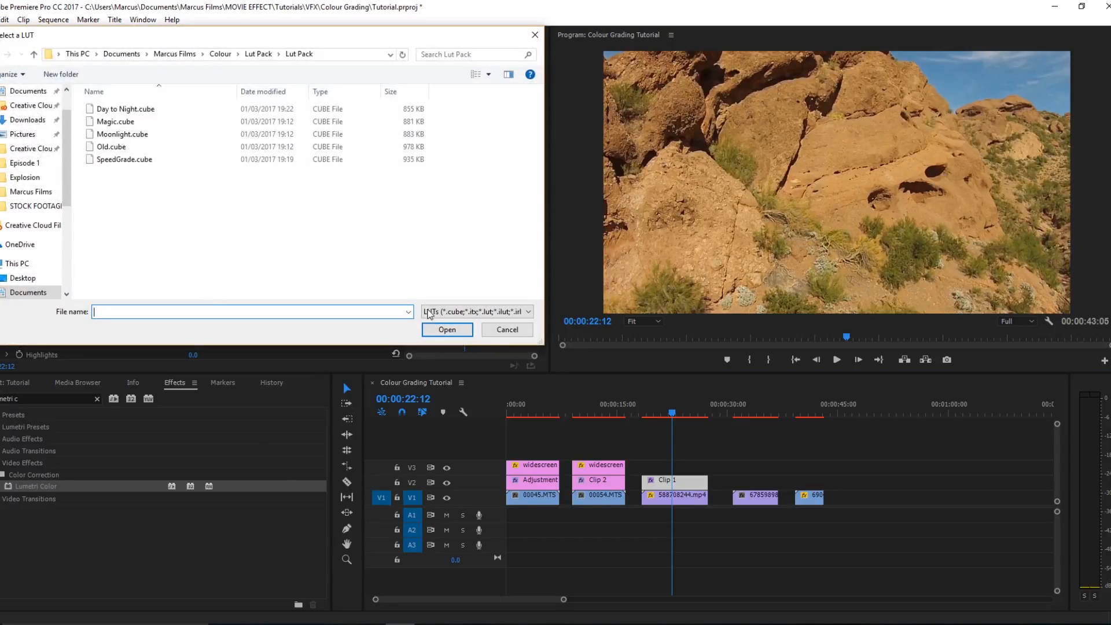
left_click(492, 331)
scroll(227, 260, "down", 1)
scroll(226, 261, "down", 1)
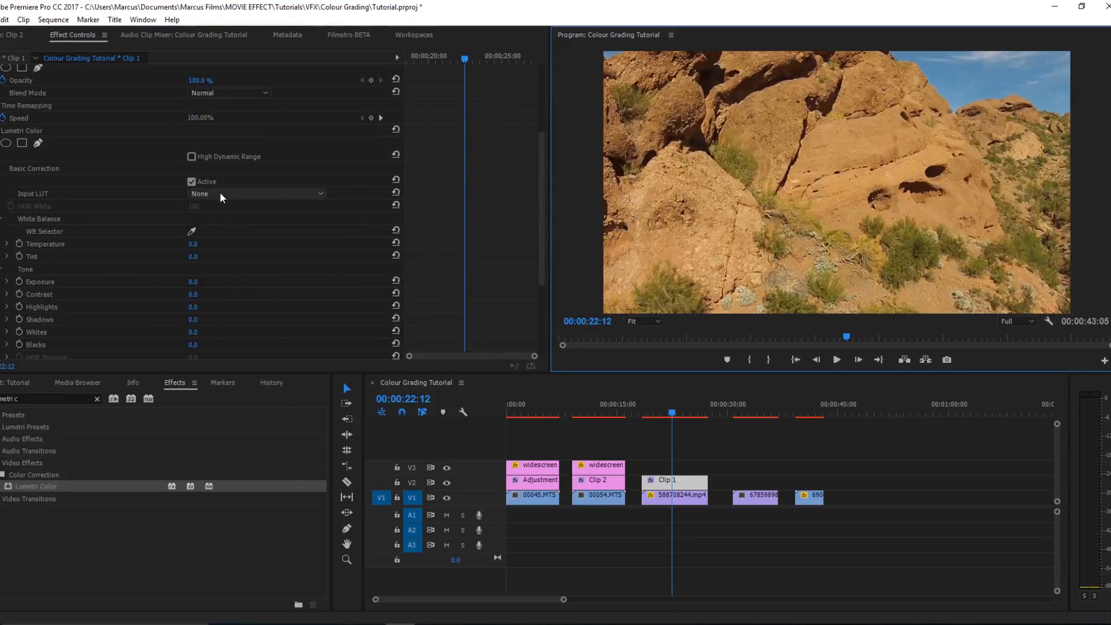
- Set the input LUT of Clip 1's Lumetri Color effect to SpeedGrade from the Lut Pack folder
left_click(255, 193)
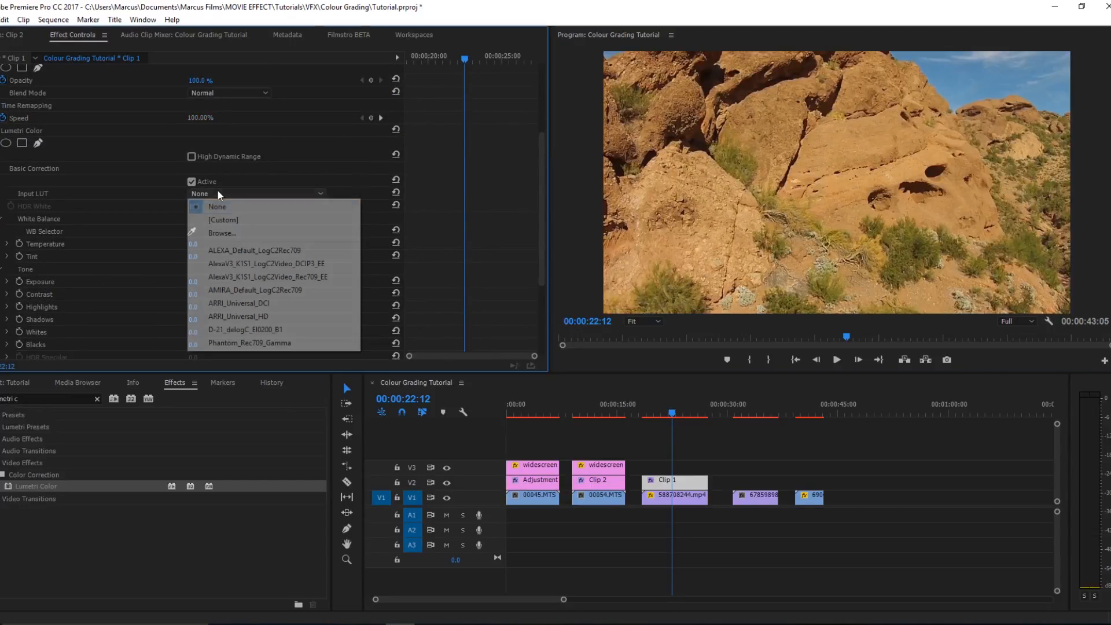
left_click(208, 230)
double_click(137, 161)
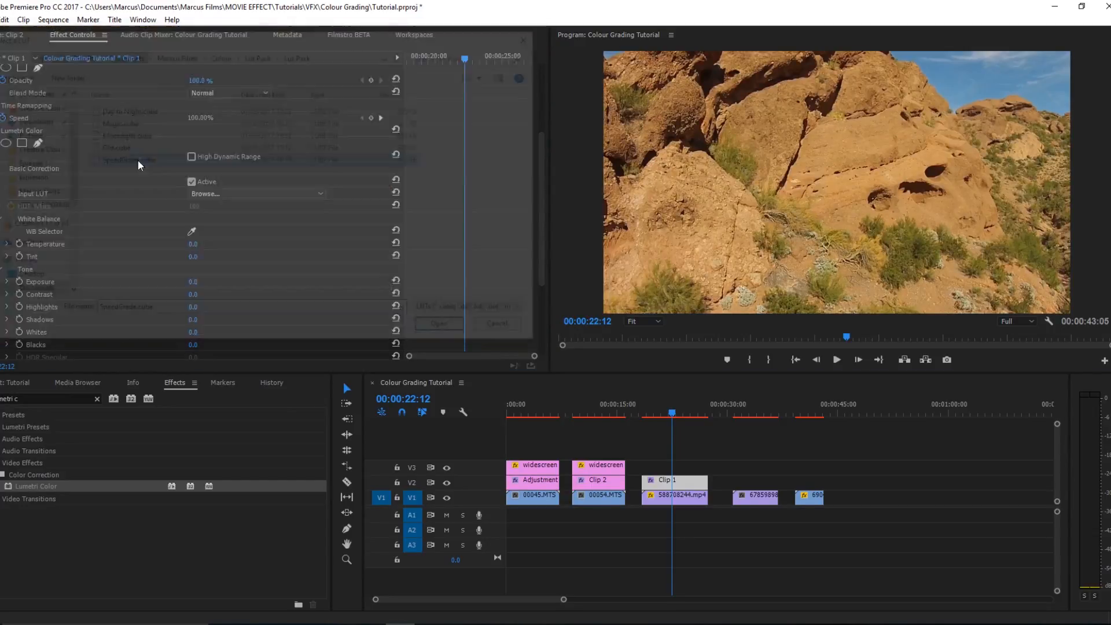
left_click(242, 196)
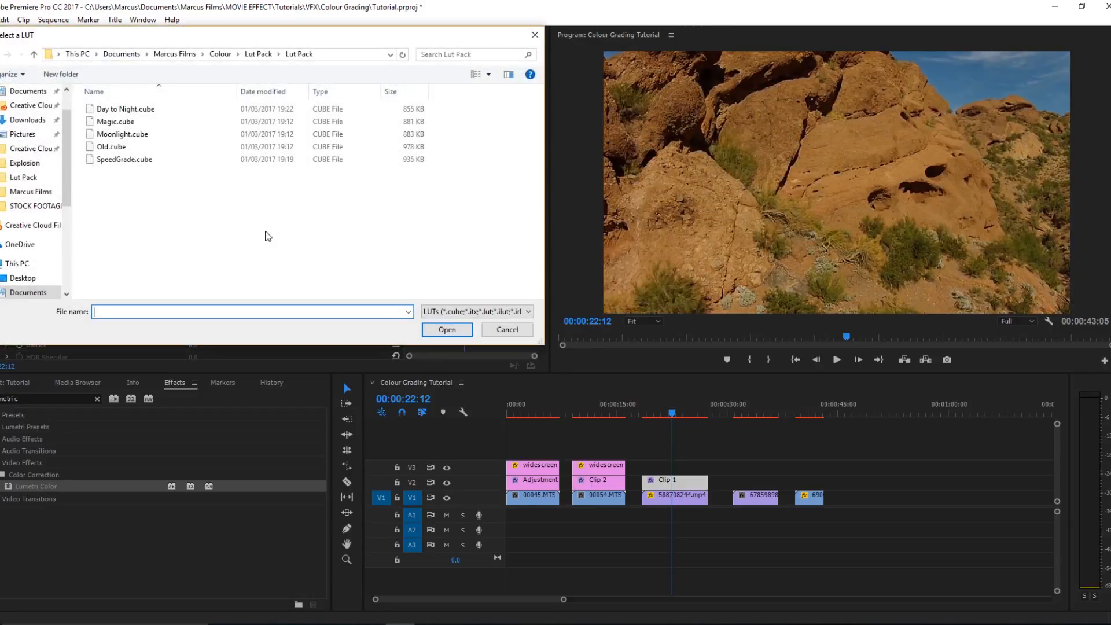
left_click(507, 332)
scroll(219, 306, "down", 3)
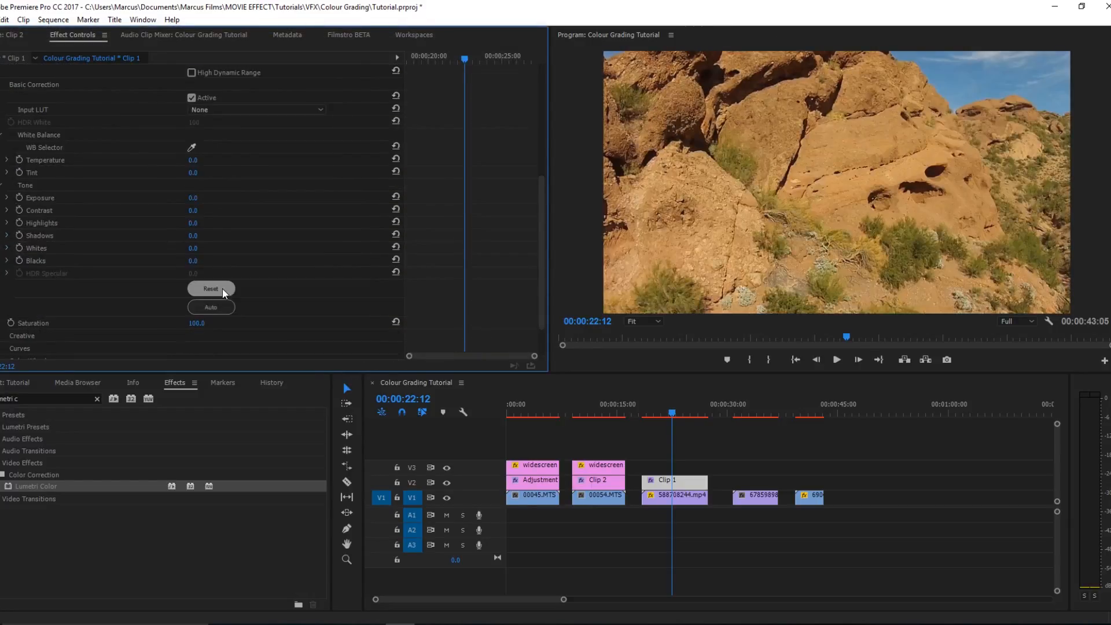
left_click(210, 110)
left_click(213, 139)
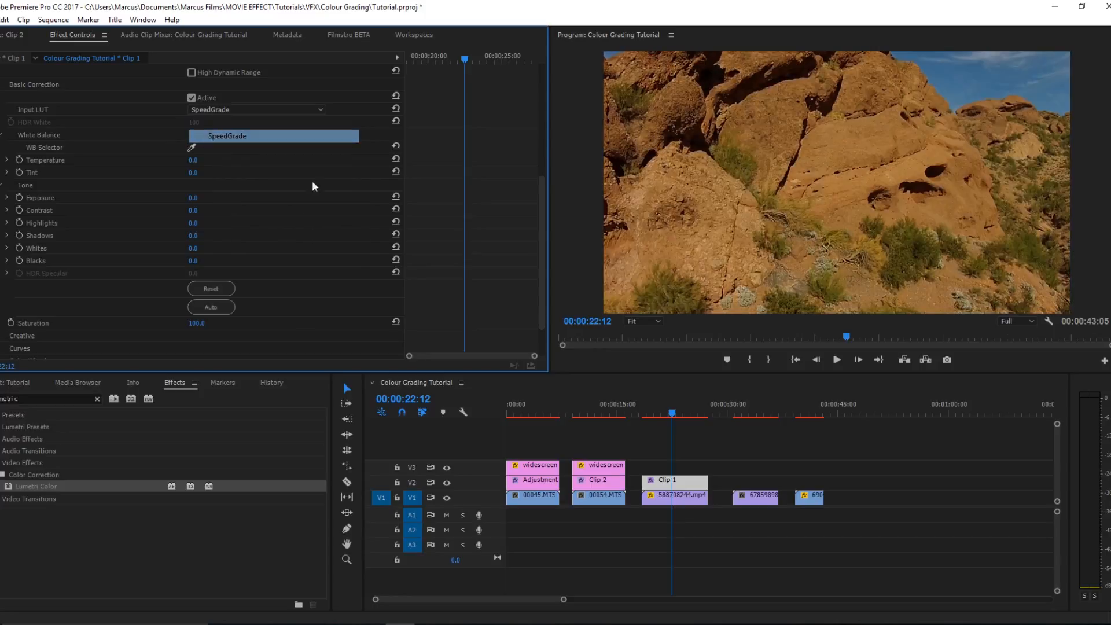
scroll(310, 208, "up", 1)
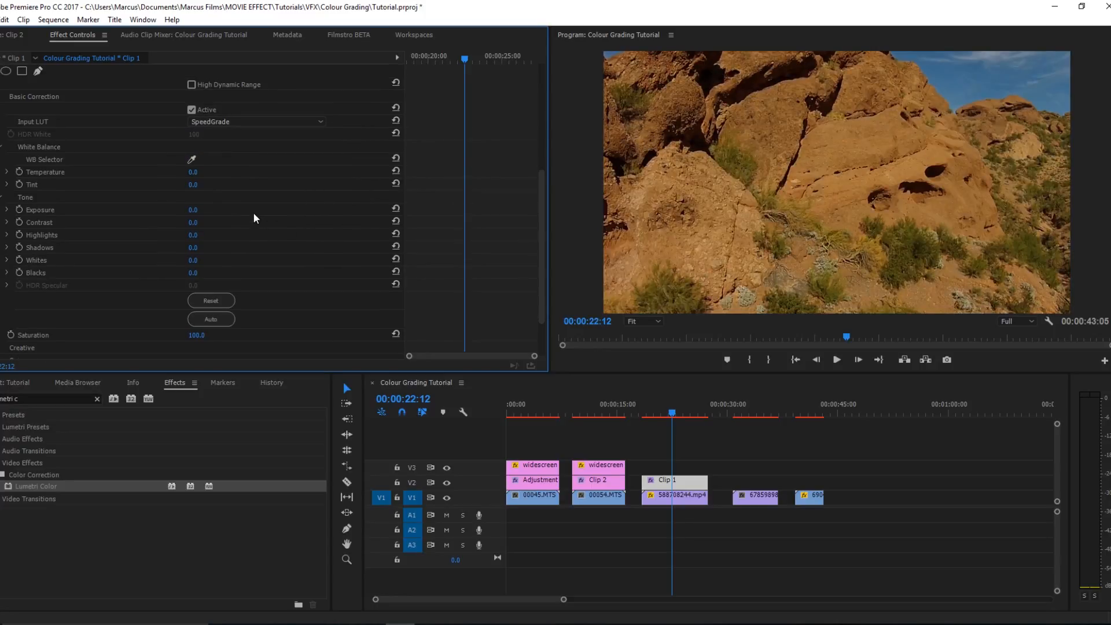
- Expand the Color Wheels and HSL Secondary sections and set the HSL Secondary key colour by sampling the blue sky above the rocks
scroll(254, 219, "down", 2)
left_click(29, 314)
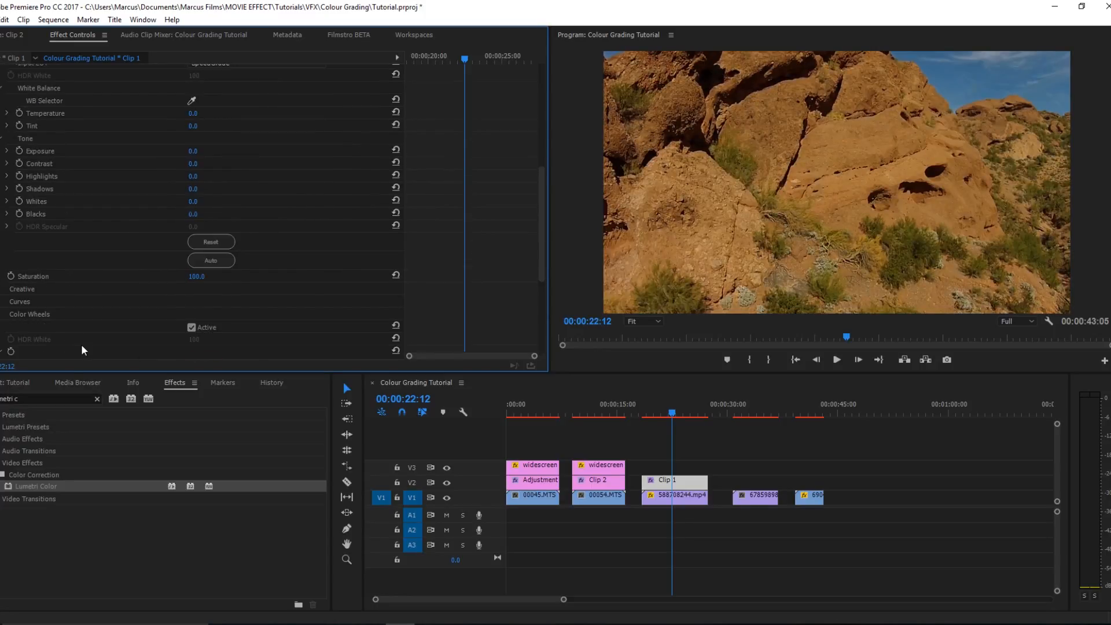
scroll(78, 314, "down", 4)
scroll(59, 252, "down", 3)
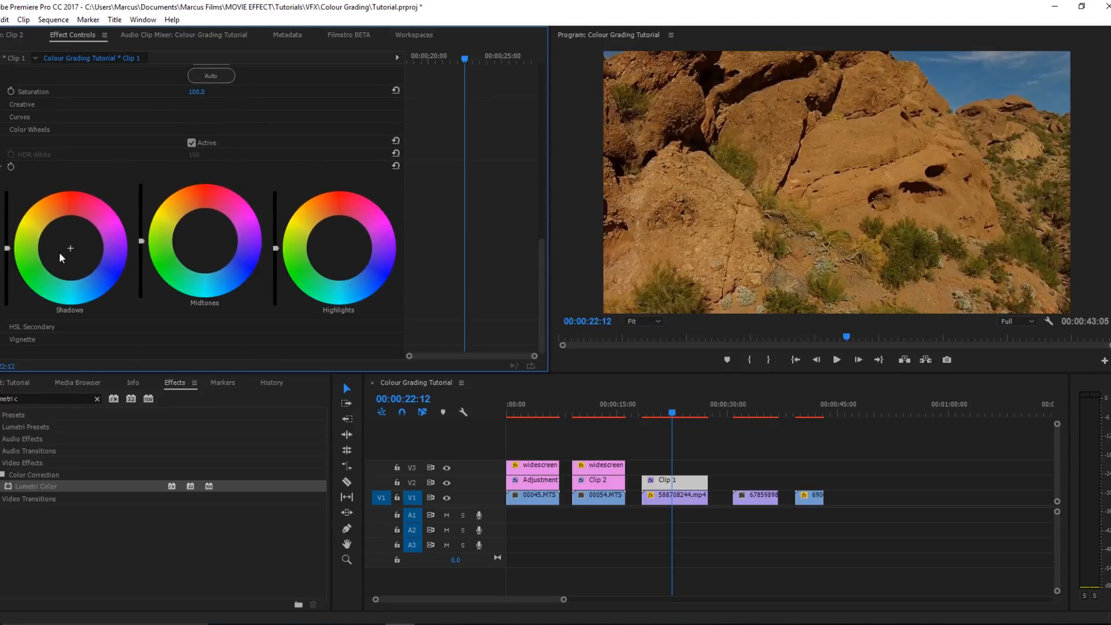
left_click(34, 326)
scroll(75, 309, "down", 6)
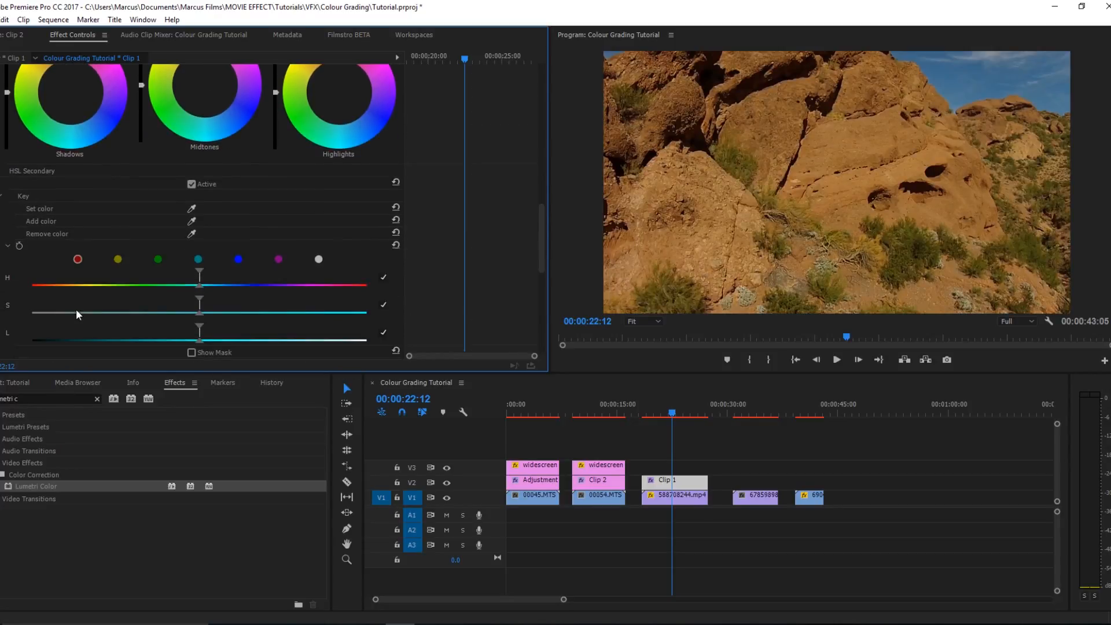
left_click(192, 209)
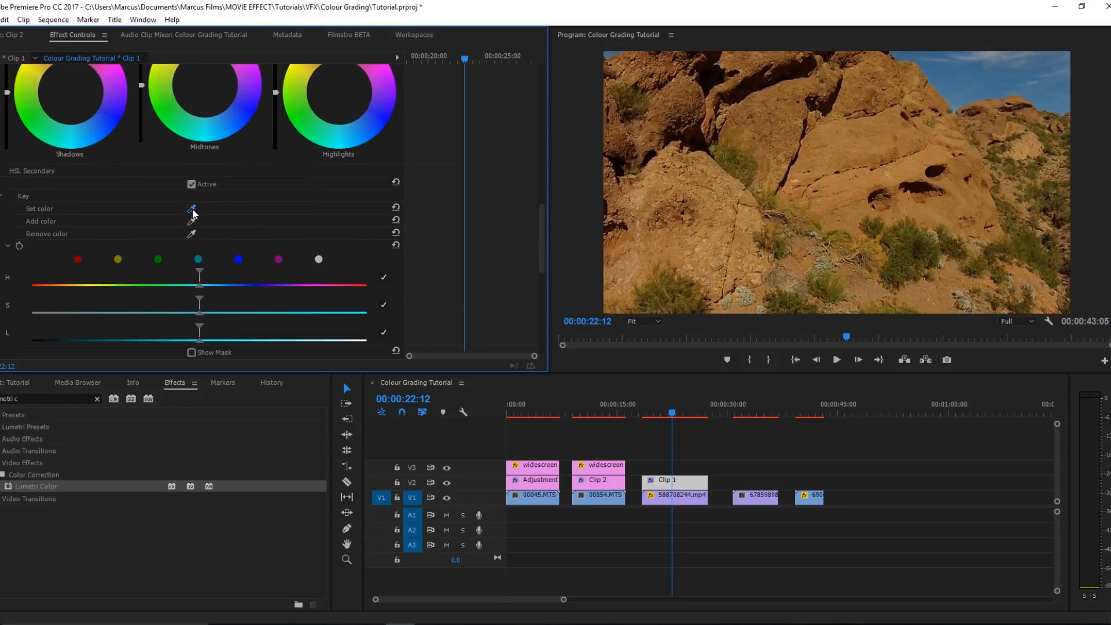
left_click(957, 78)
- Widen the falloff of the sky key's saturation and hue ranges while previewing its mask, and hide the mask
scroll(196, 231, "down", 3)
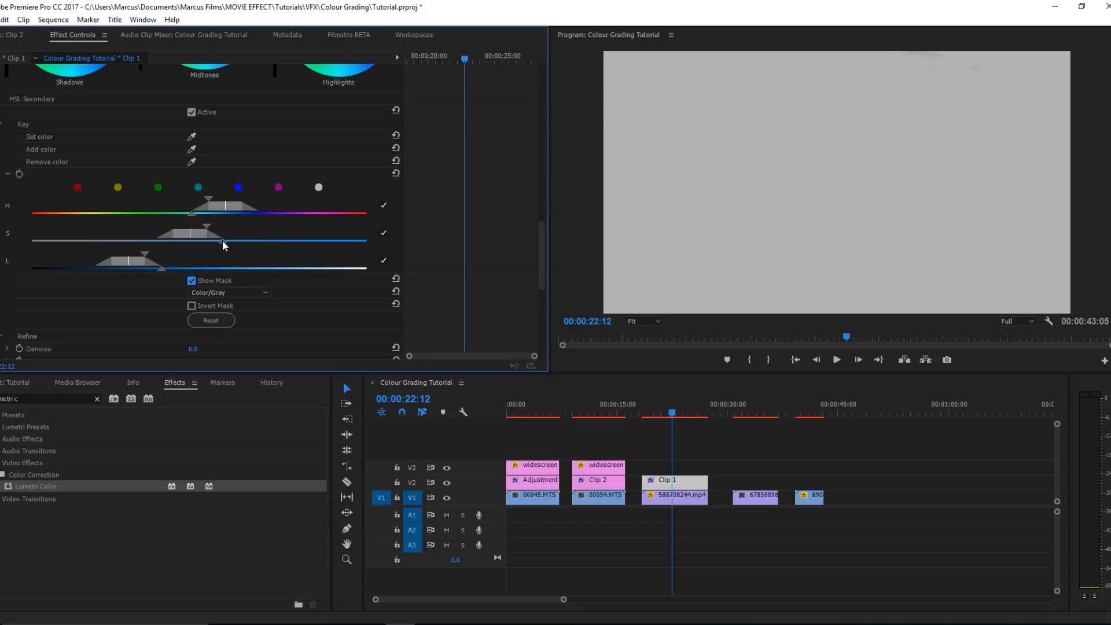
left_click_drag(222, 241, 270, 241)
left_click_drag(189, 214, 175, 213)
left_click(192, 281)
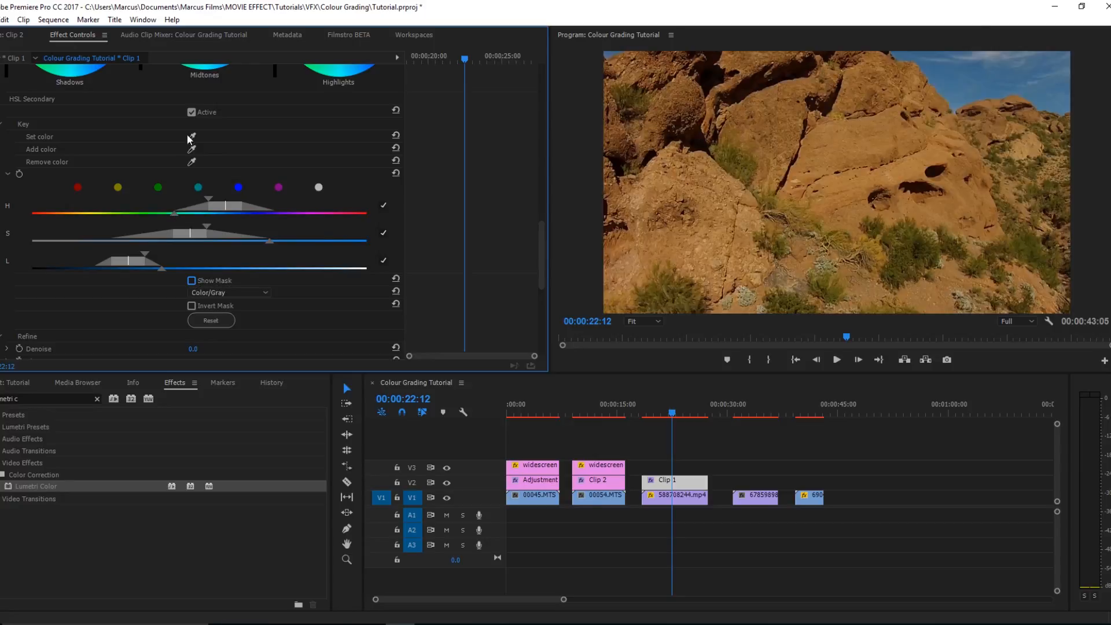
- Add two more sky tones close to the rock ridge to the HSL Secondary key and check the resulting mask
left_click(192, 149)
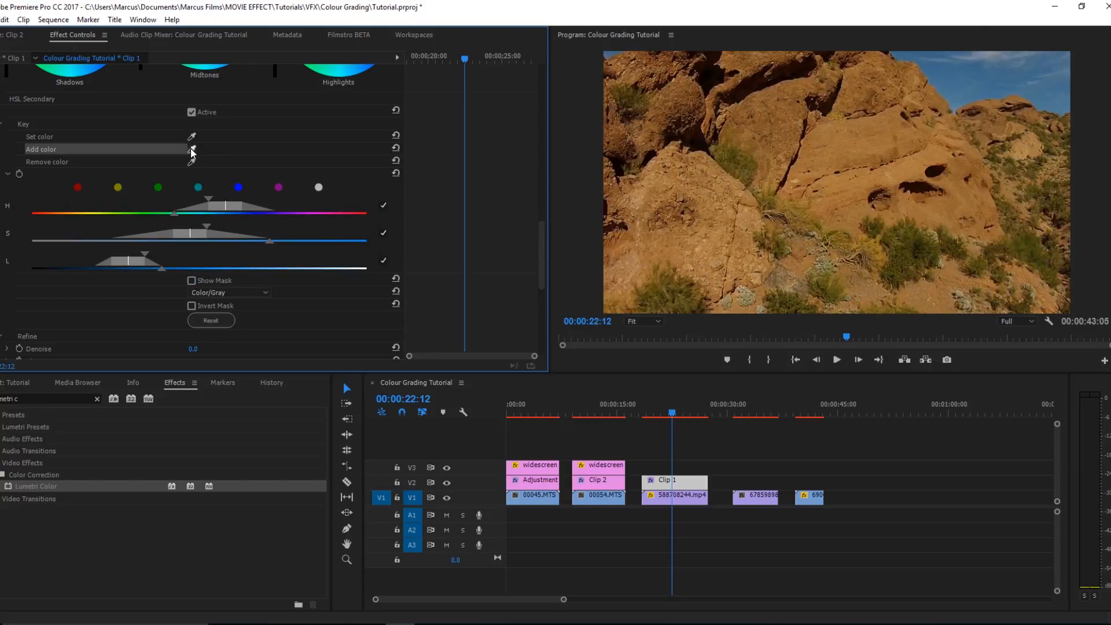
left_click(949, 94)
left_click(192, 280)
left_click(191, 149)
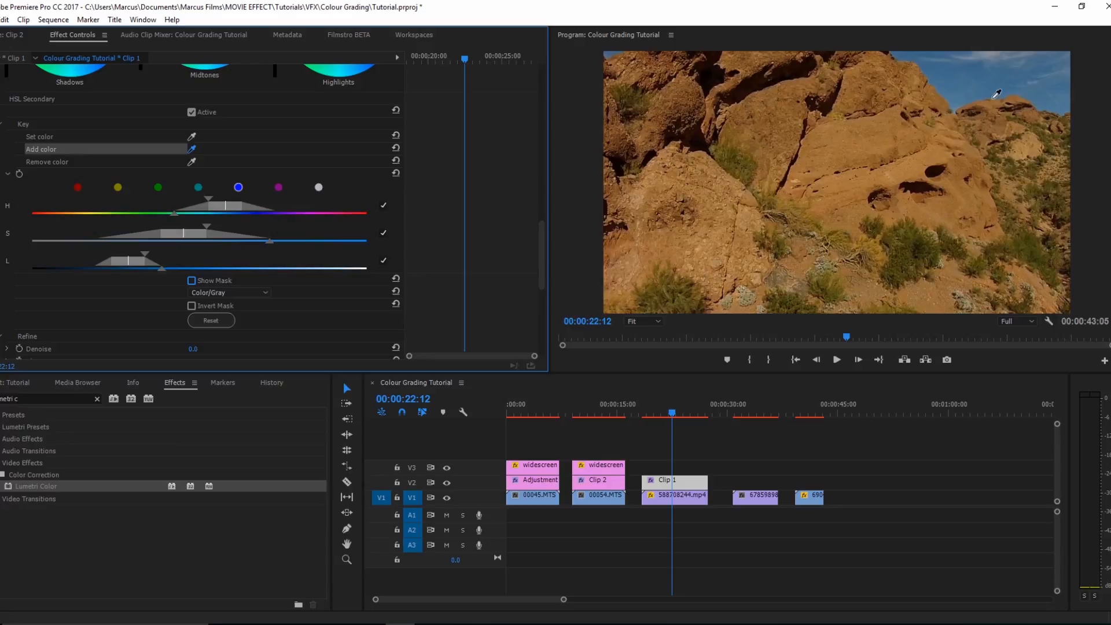
left_click(956, 106)
left_click(194, 282)
left_click(194, 282)
left_click(195, 283)
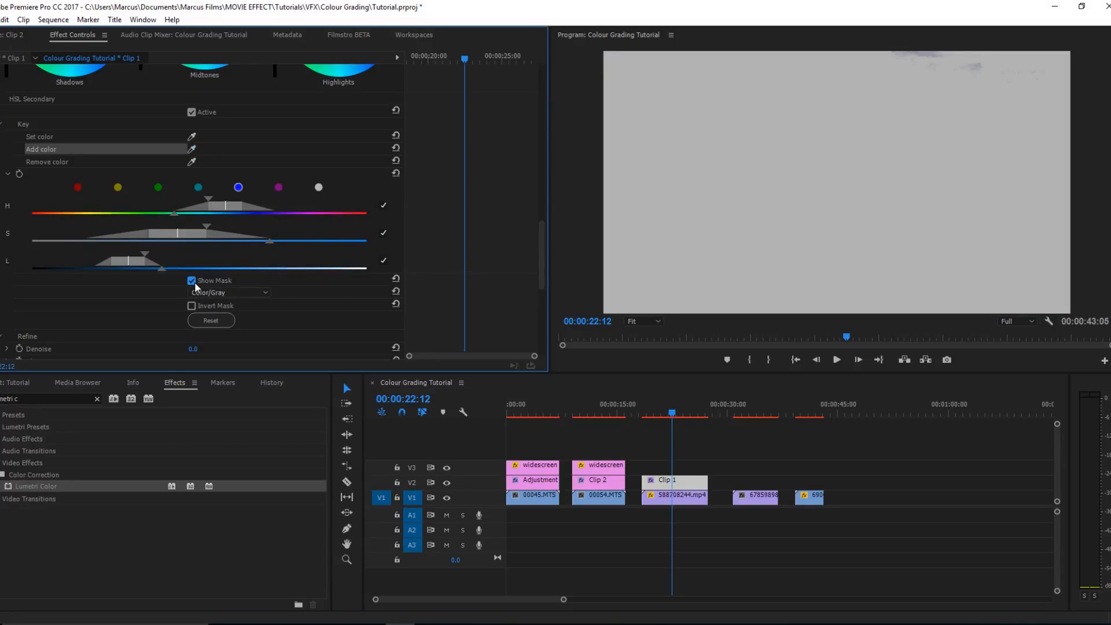
left_click(194, 282)
- Extend the sky key with further colour samples from the horizon and the upper part of the sky
left_click(193, 151)
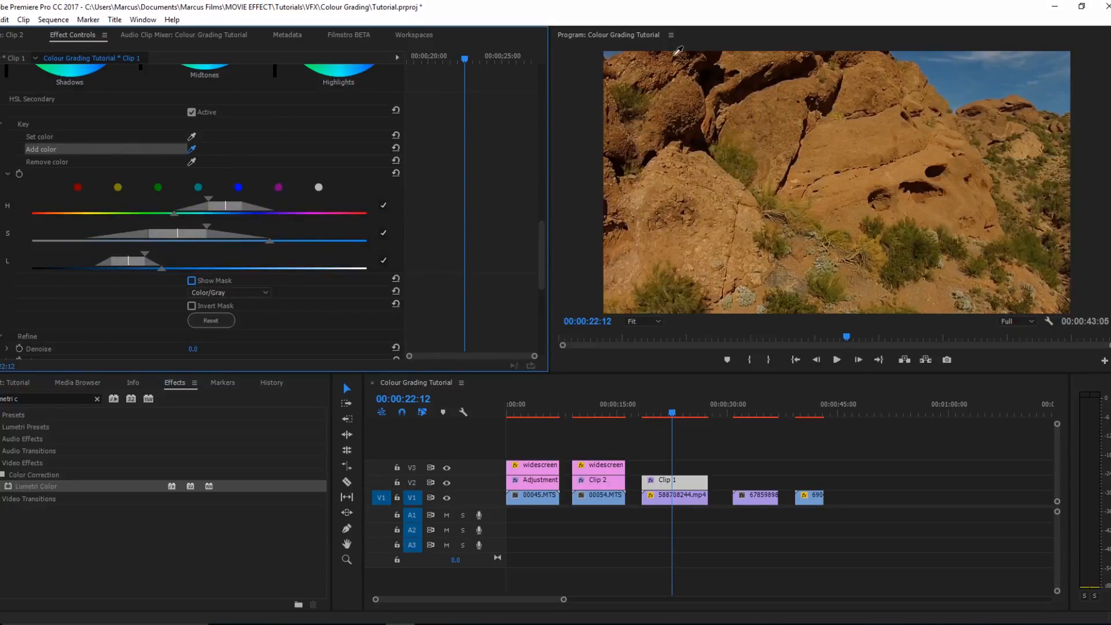
left_click(609, 53)
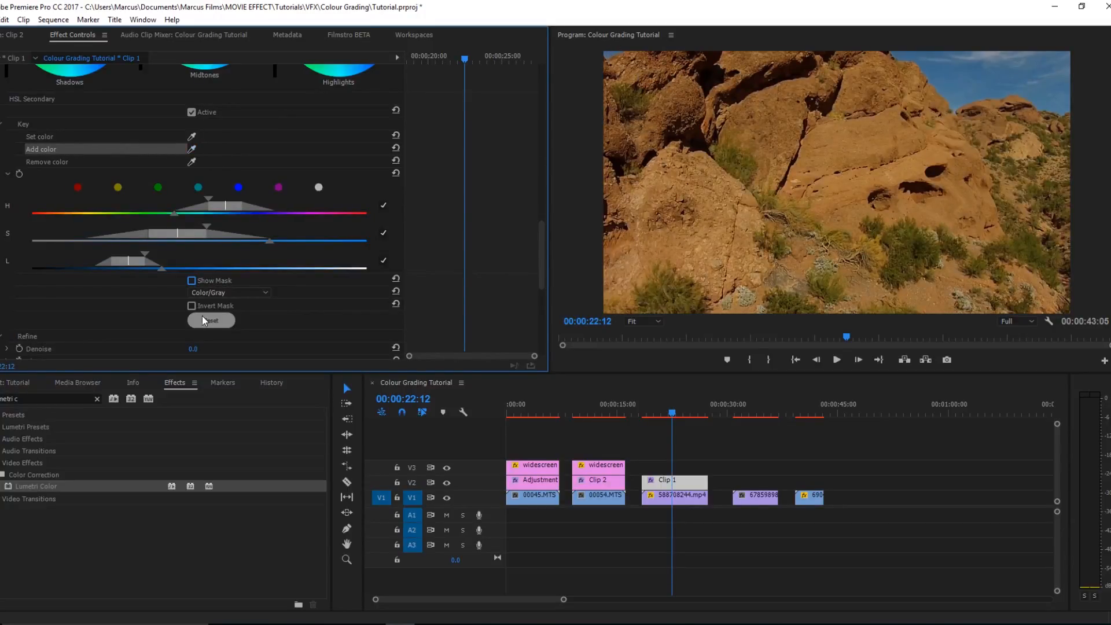
left_click(193, 148)
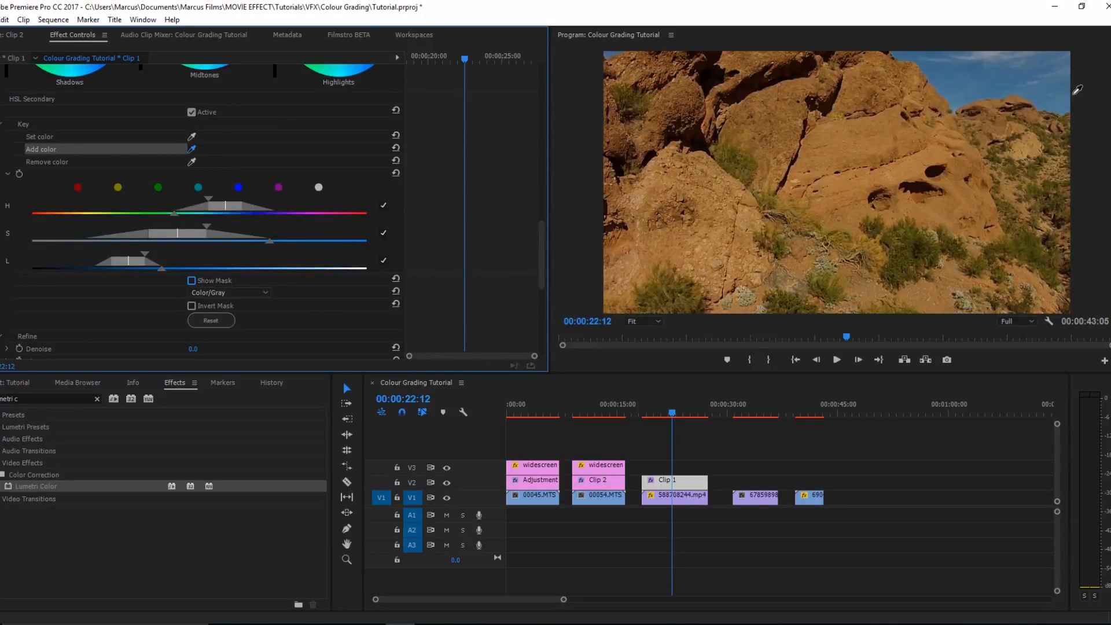
left_click(1045, 104)
left_click(192, 151)
left_click(977, 66)
left_click(192, 149)
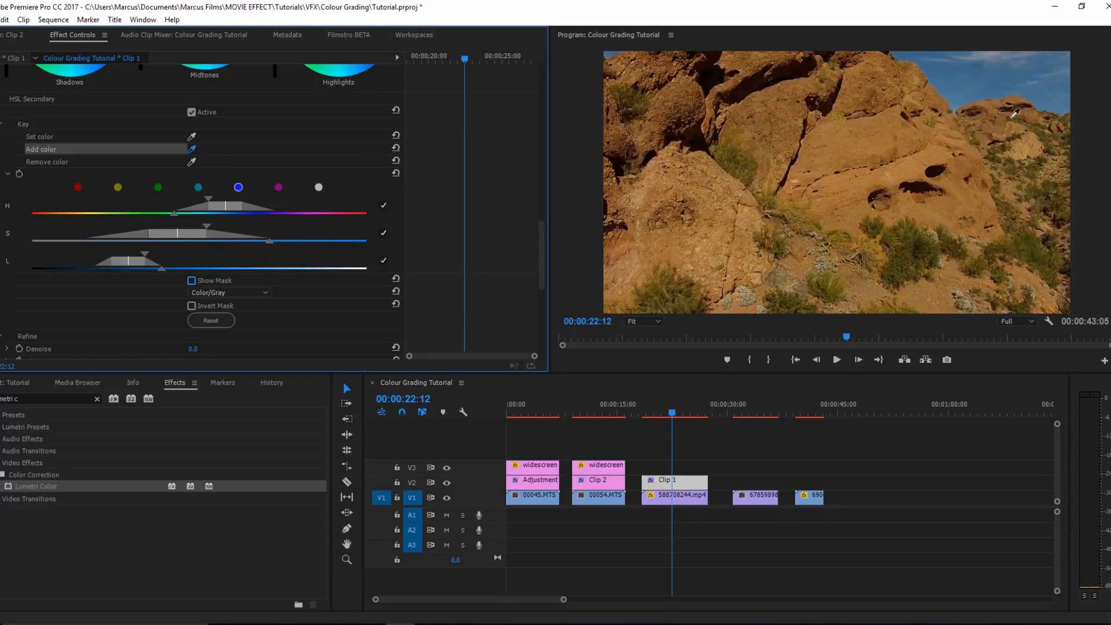
left_click(989, 70)
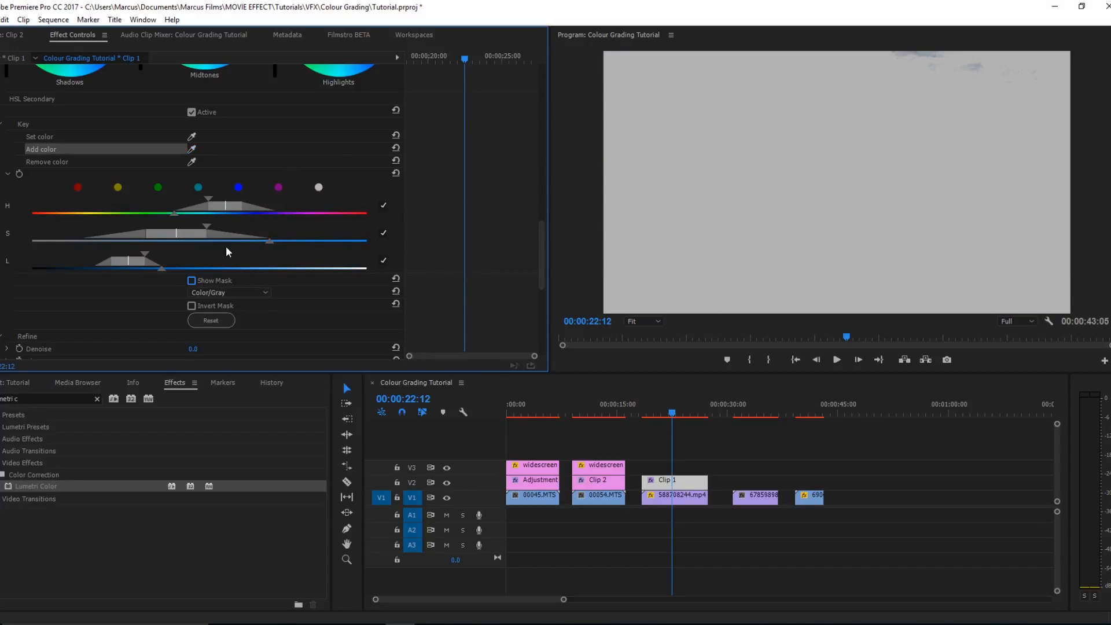
- Try a blur of 10 on the sky key's mask and return the blur to 0
scroll(224, 303, "down", 4)
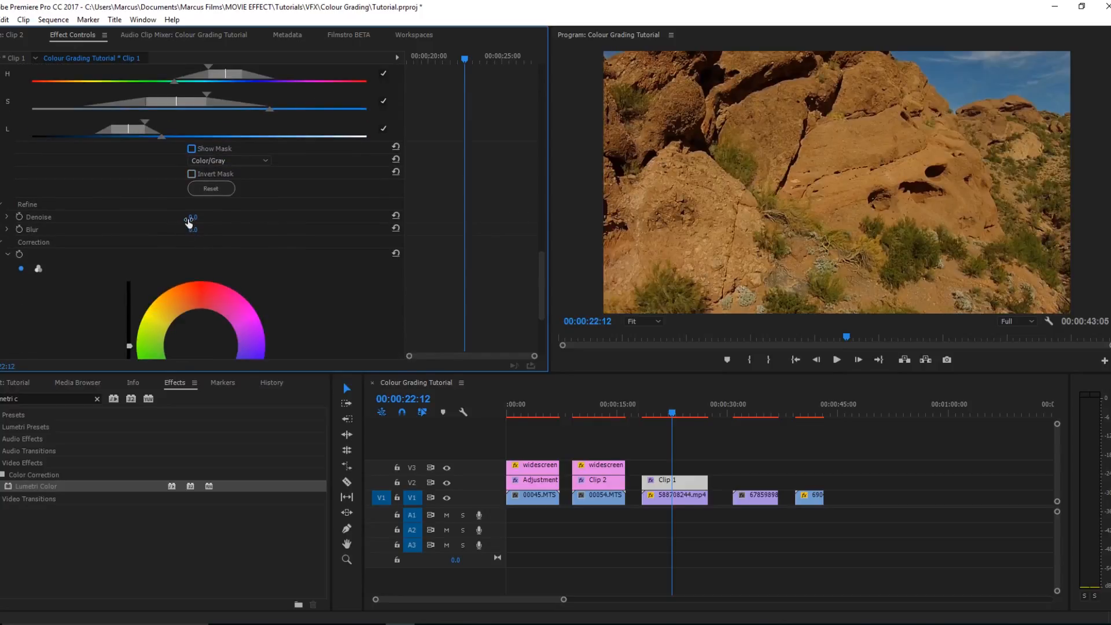
left_click_drag(193, 229, 199, 231)
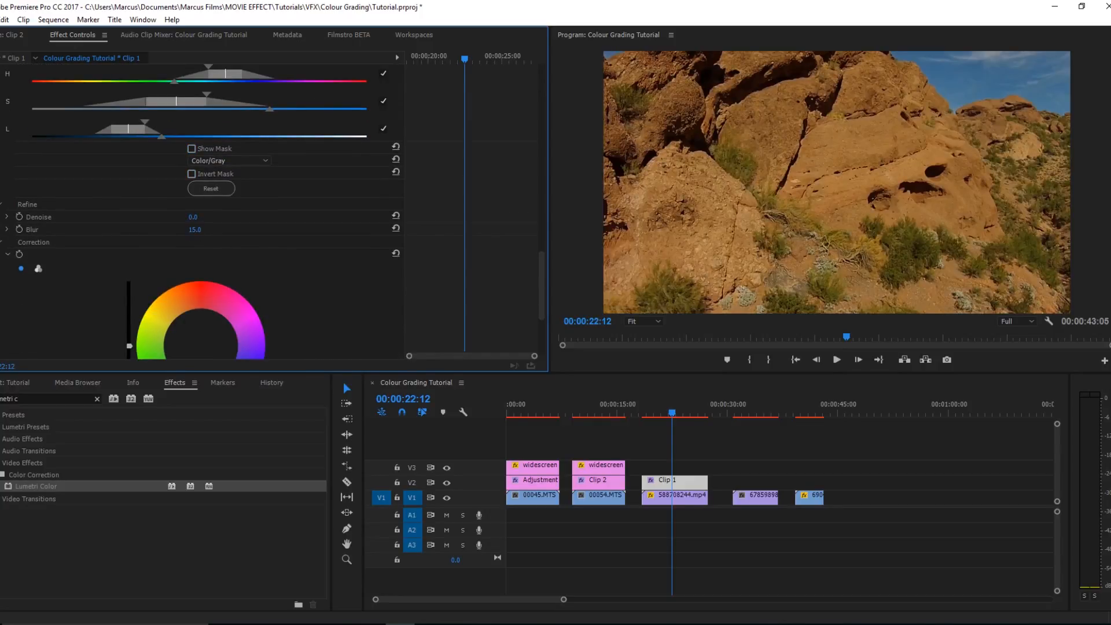
left_click(199, 230)
type("10")
key("Return")
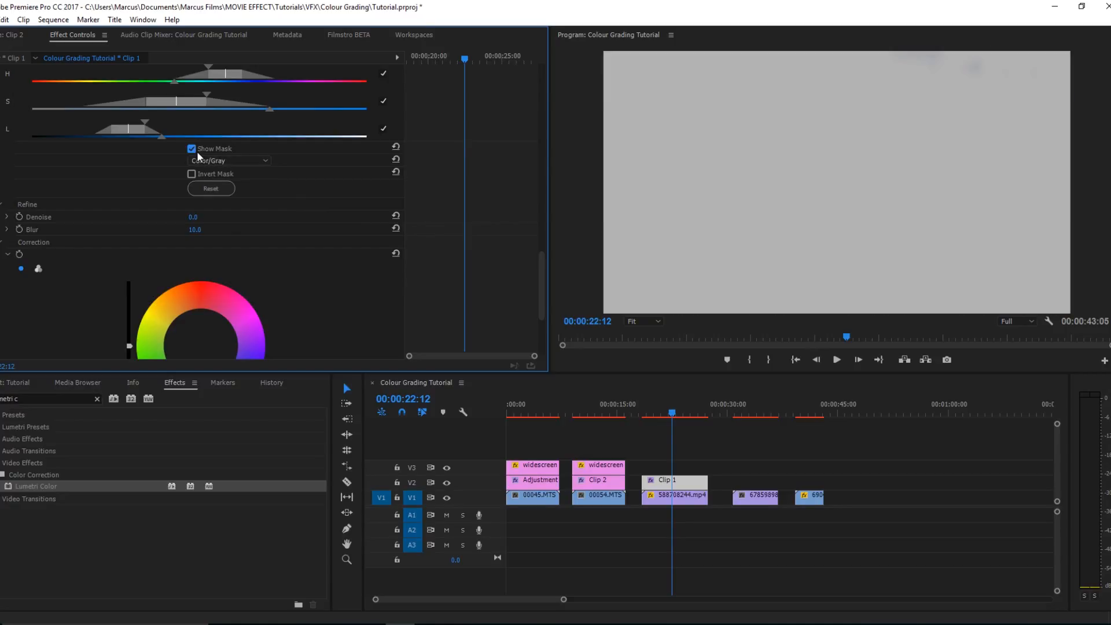
left_click(200, 229)
type("0")
key("Return")
- Shift the keyed sky towards cyan-blue on the HSL Secondary correction wheel, hide the mask and raise the correction's brightness
scroll(54, 253, "down", 5)
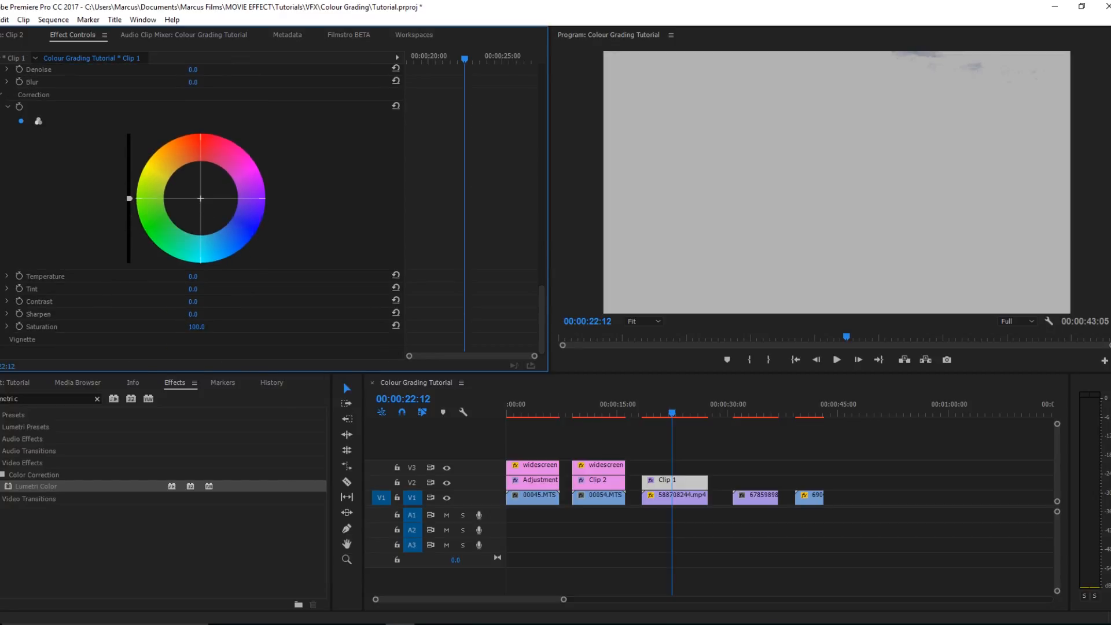
left_click_drag(199, 203, 213, 235)
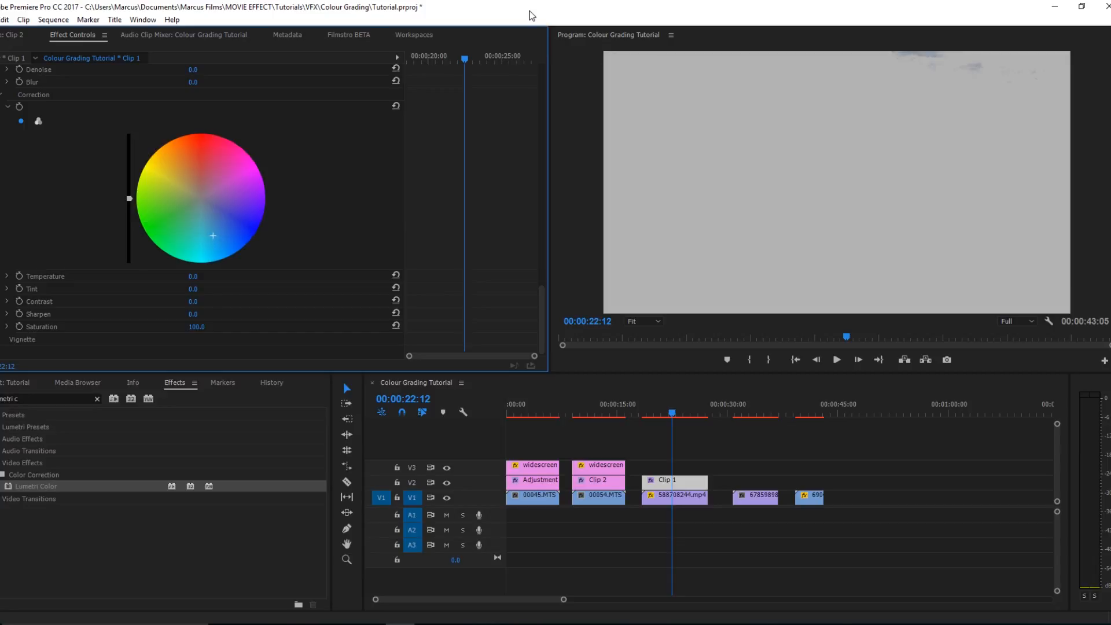
scroll(363, 197, "up", 3)
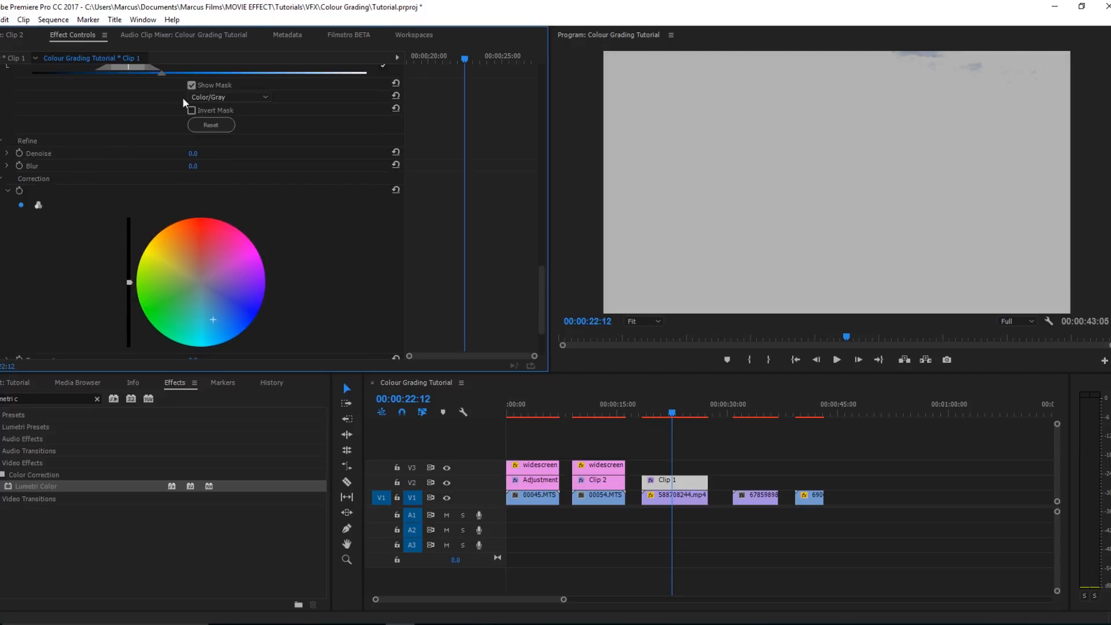
left_click(191, 85)
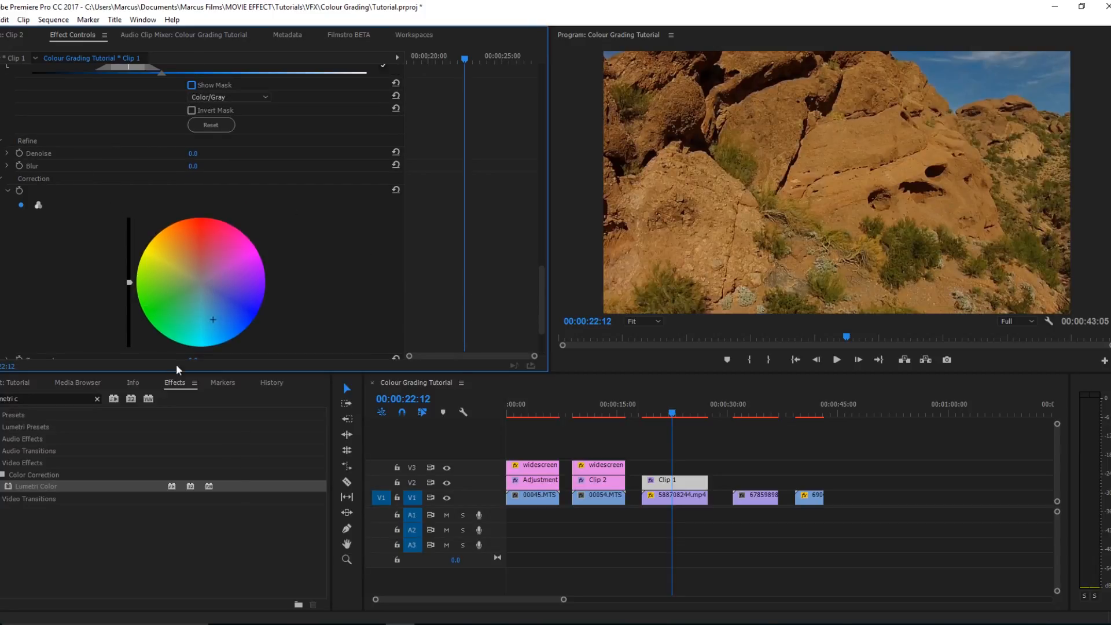
left_click_drag(129, 283, 129, 255)
- Tint Clip 1's highlights towards blue and its shadows towards orange-yellow with the Lumetri color wheels
scroll(144, 227, "up", 5)
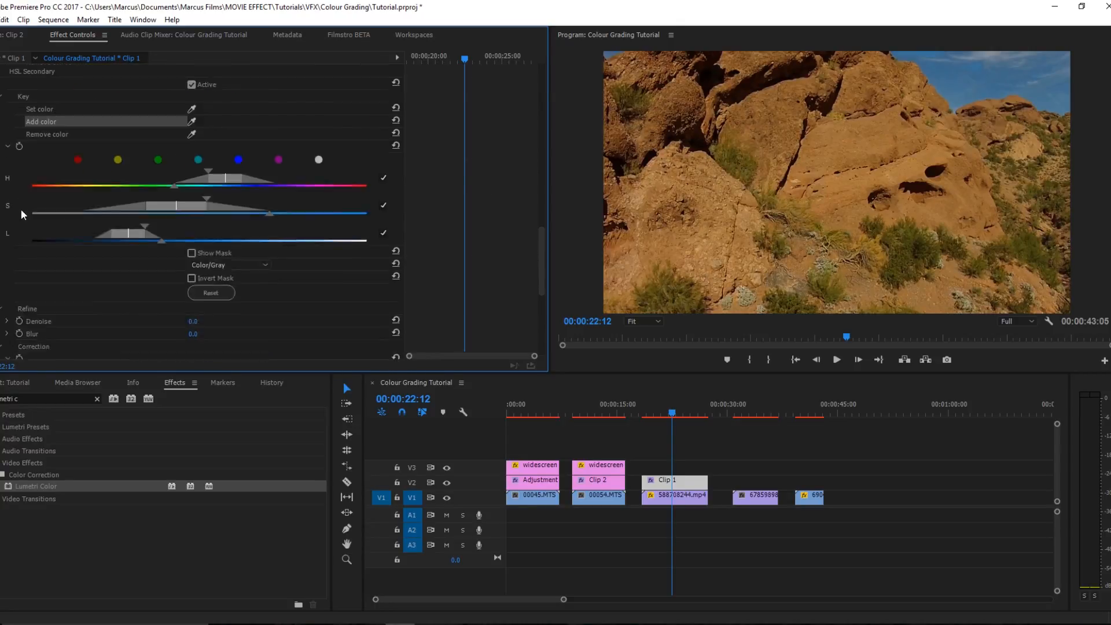
scroll(63, 212, "up", 4)
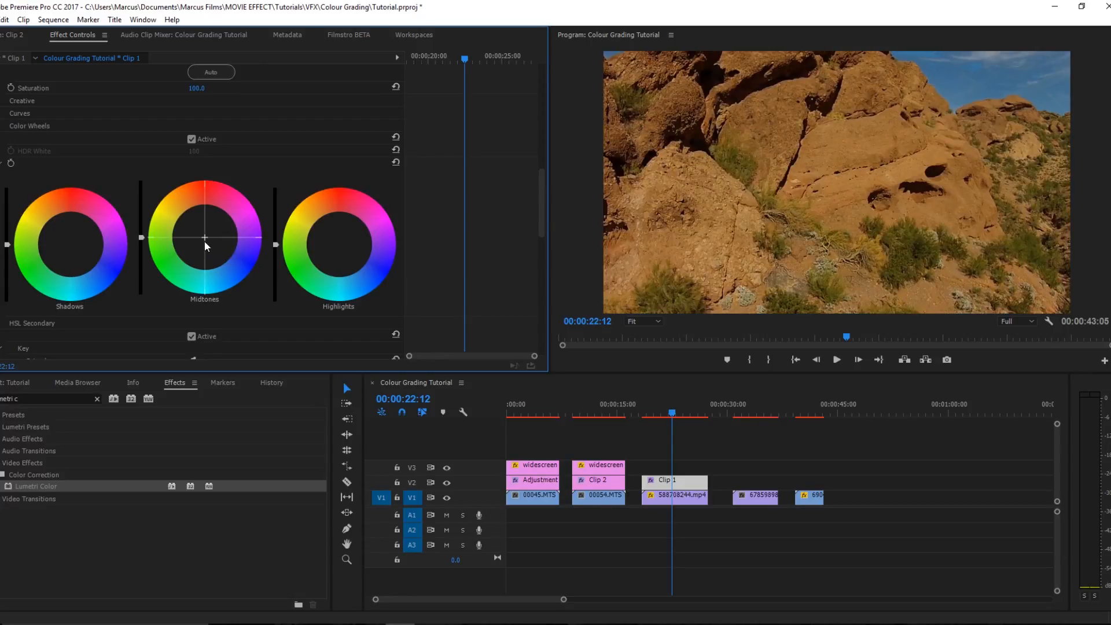
left_click_drag(338, 245, 368, 268)
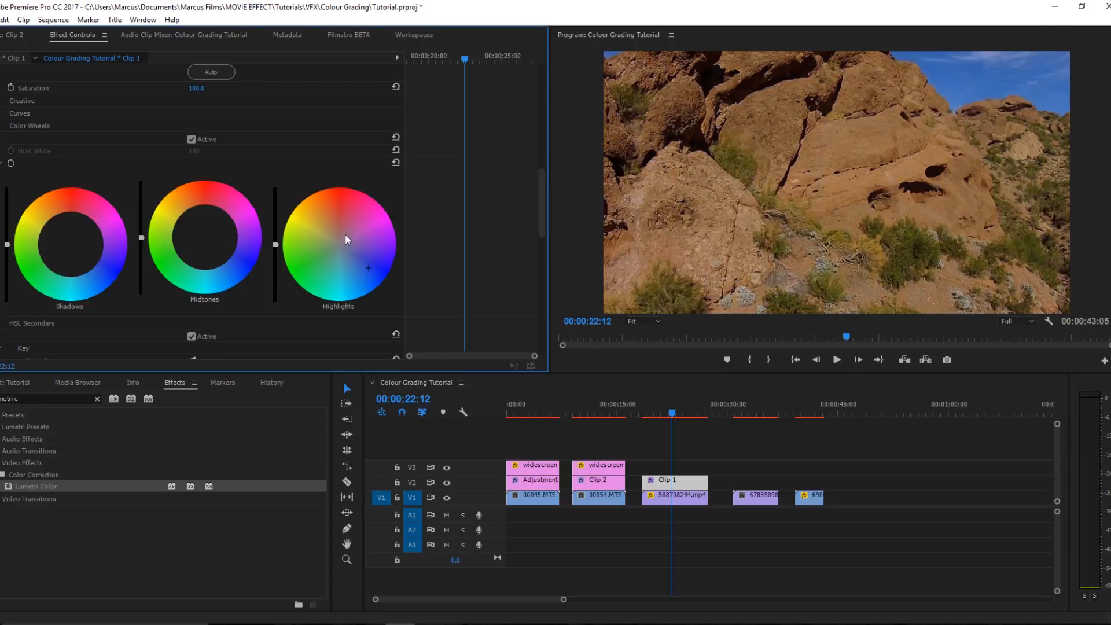
left_click_drag(71, 245, 54, 224)
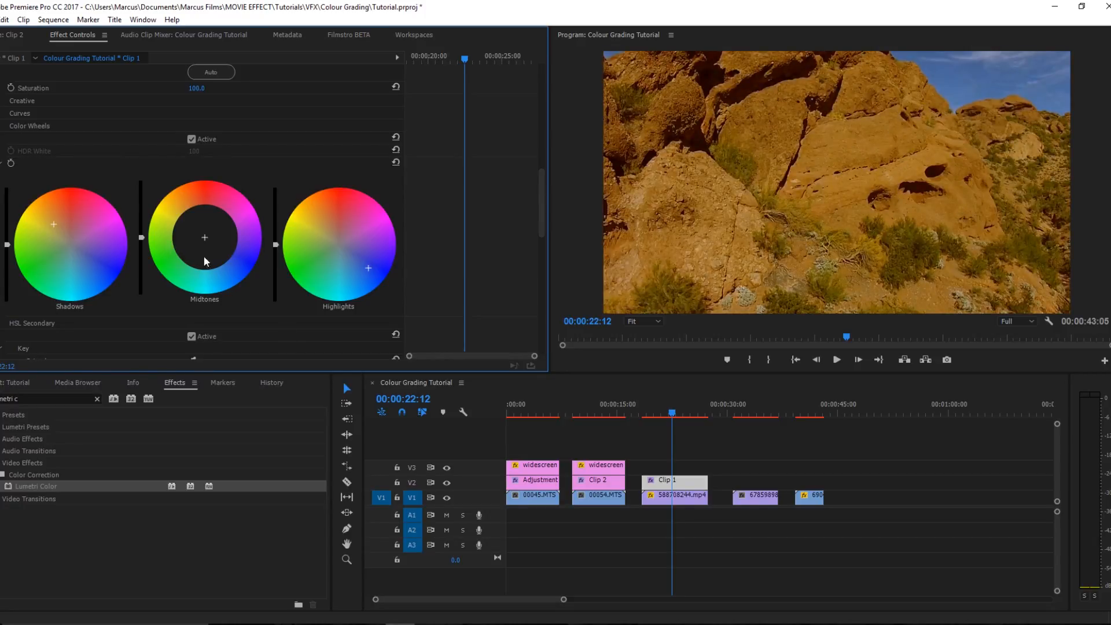
- Tint Clip 1's midtones towards orange and lower the midtone brightness almost to its minimum
left_click_drag(206, 235, 198, 208)
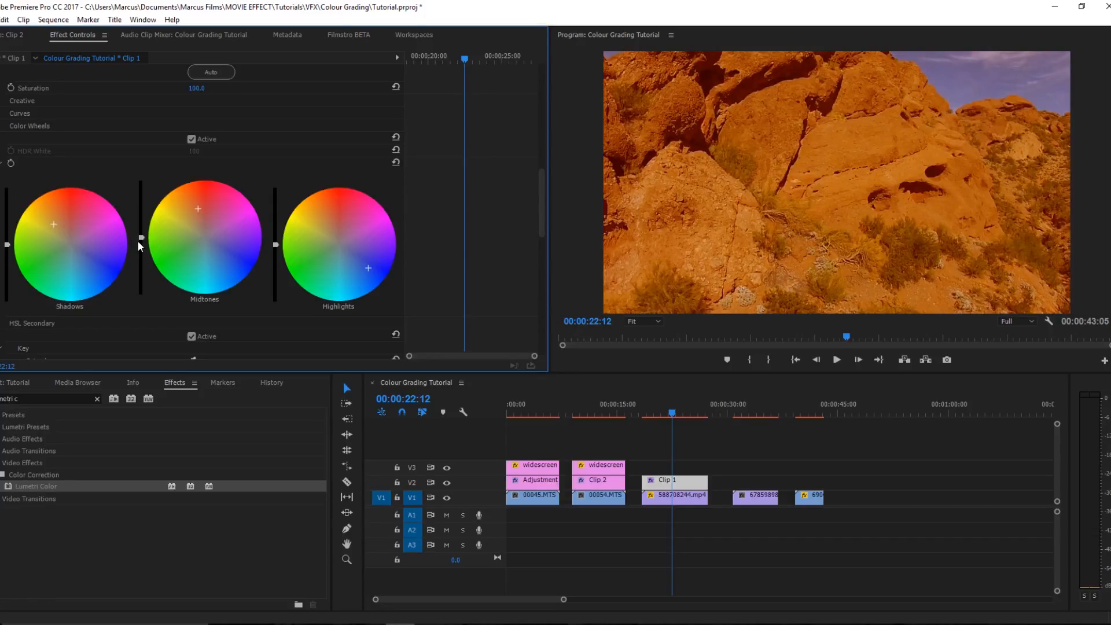
left_click_drag(141, 238, 141, 289)
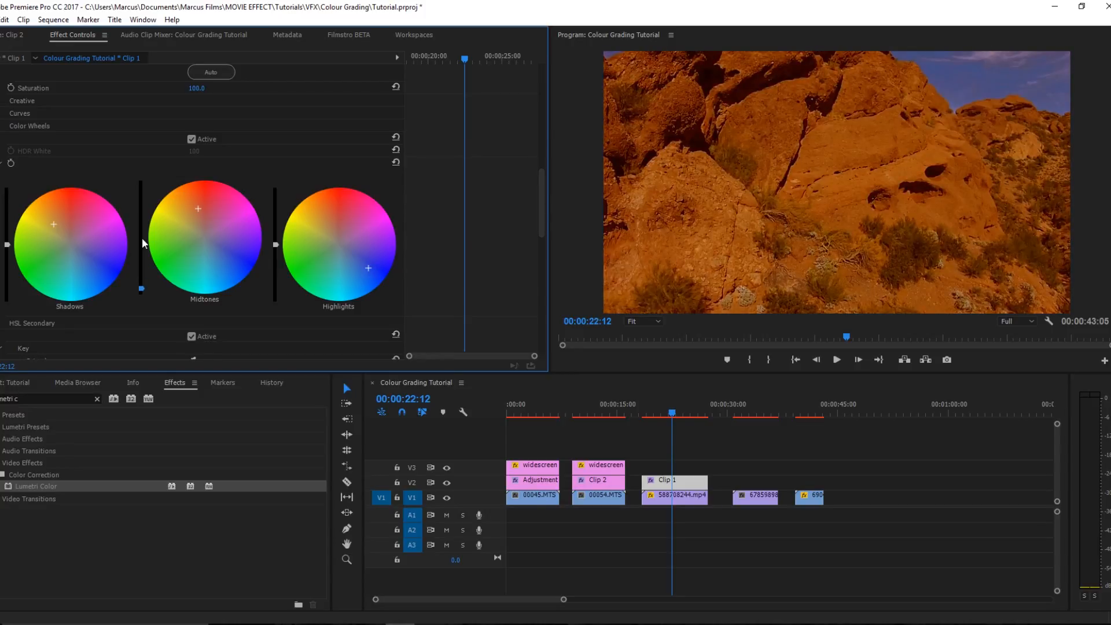
left_click_drag(199, 208, 191, 212)
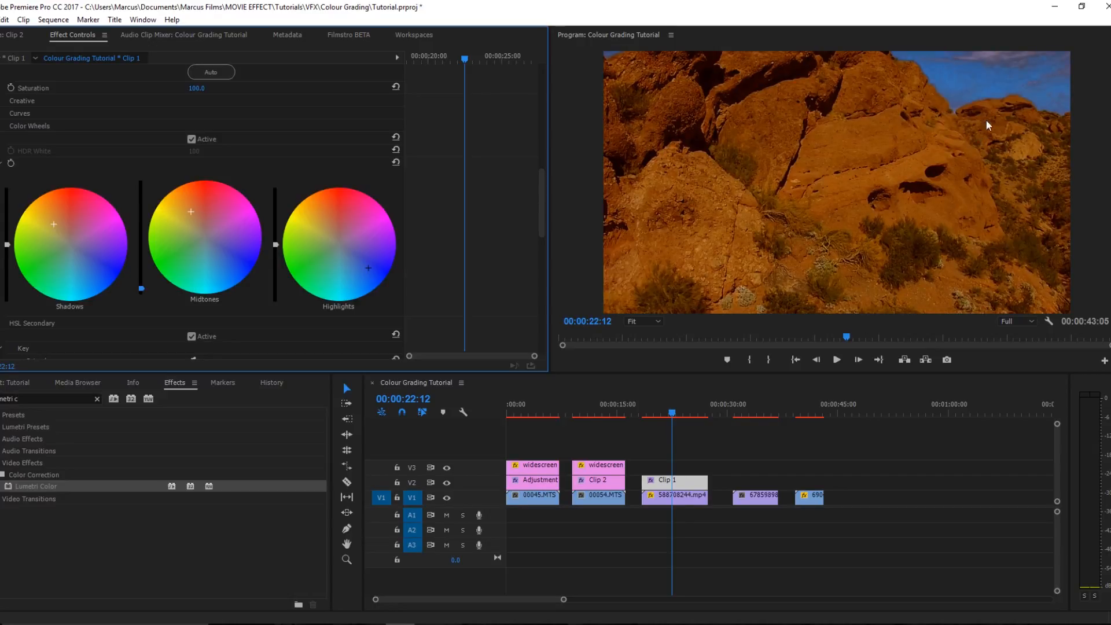
scroll(220, 210, "up", 3)
scroll(207, 207, "up", 3)
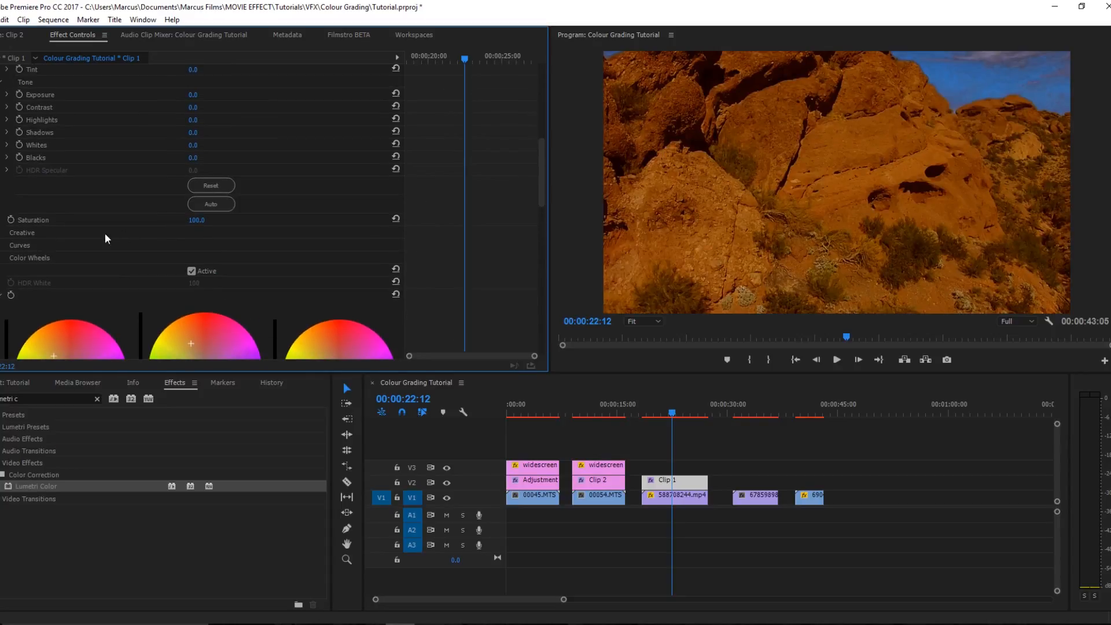
- Refine the HSL Secondary sky key on Clip 1 with a denoise of 10 and a blur of 15
scroll(53, 258, "down", 7)
scroll(50, 272, "down", 5)
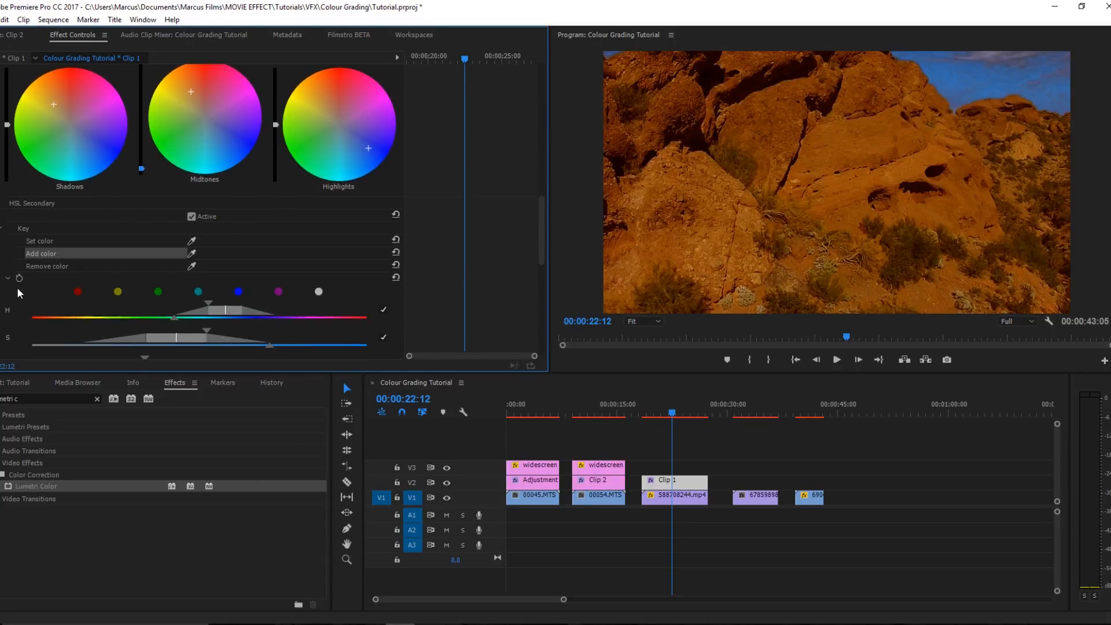
key("ctrl+s")
scroll(177, 308, "down", 5)
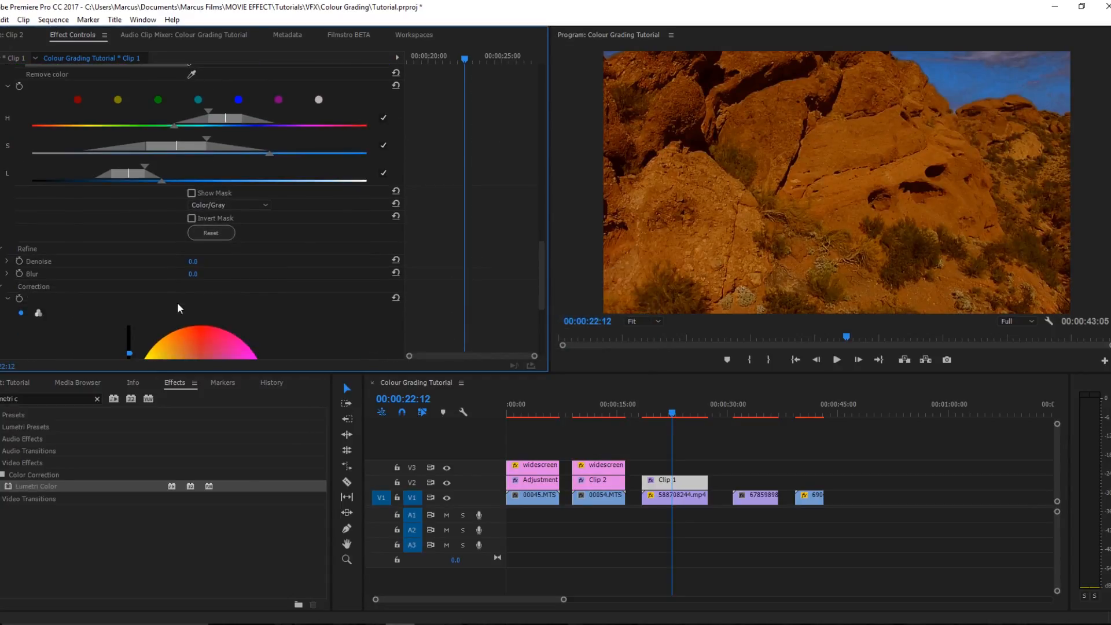
left_click(194, 261)
type("10")
key("Return")
left_click(193, 274)
type("15")
key("Return")
- Set the contrast to 30 and the blacks to -10 in the Basic Correction of the rock landscape grade
scroll(252, 277, "up", 6)
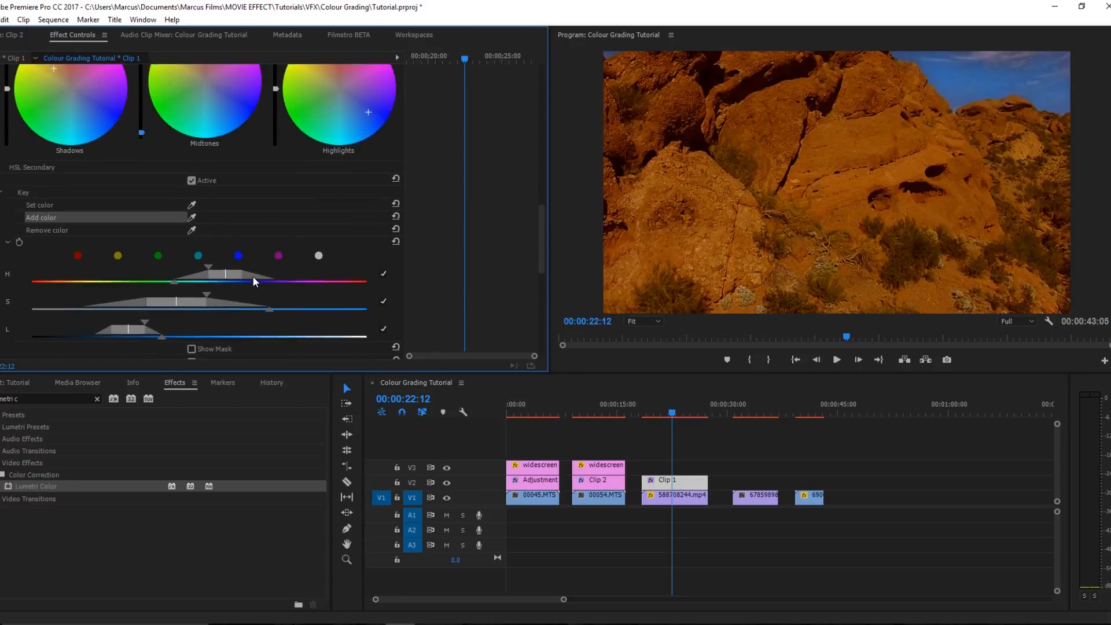
scroll(253, 275, "up", 12)
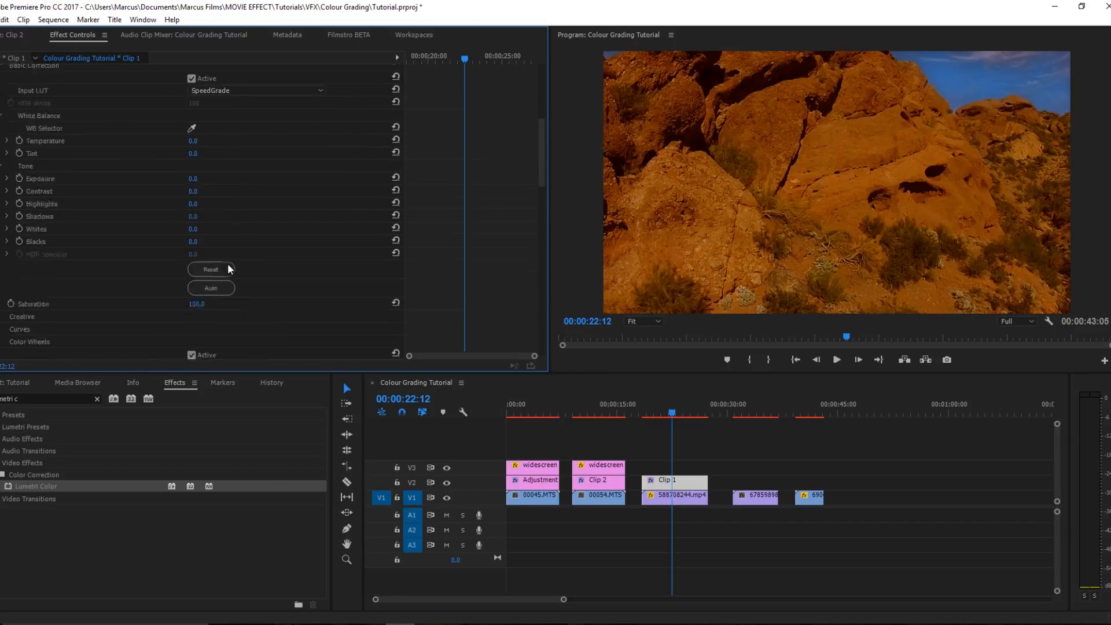
scroll(228, 267, "up", 1)
mouse_move(194, 216)
left_mouse_down()
mouse_move(214, 216)
mouse_move(198, 216)
left_mouse_up()
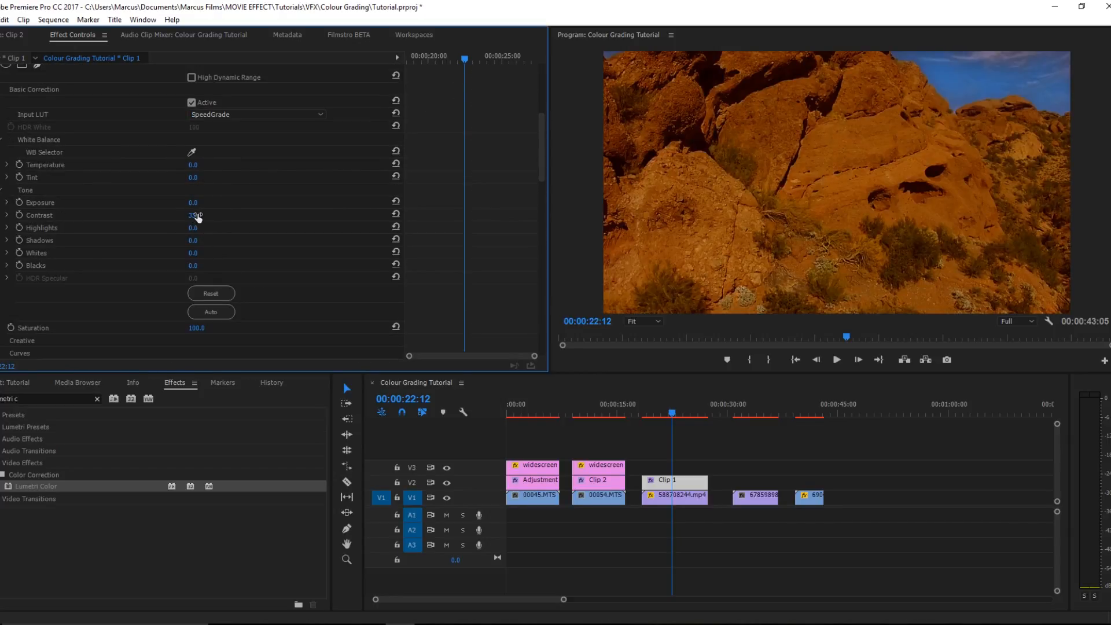
left_click(198, 215)
type("15")
key("Return")
type("30")
key("Return")
left_click(192, 266)
type("-10")
key("Return")
- Place widescreen bar.png on V3 above the rock landscape, trimmed to the clip's length, and set it to frame size
left_click(18, 383)
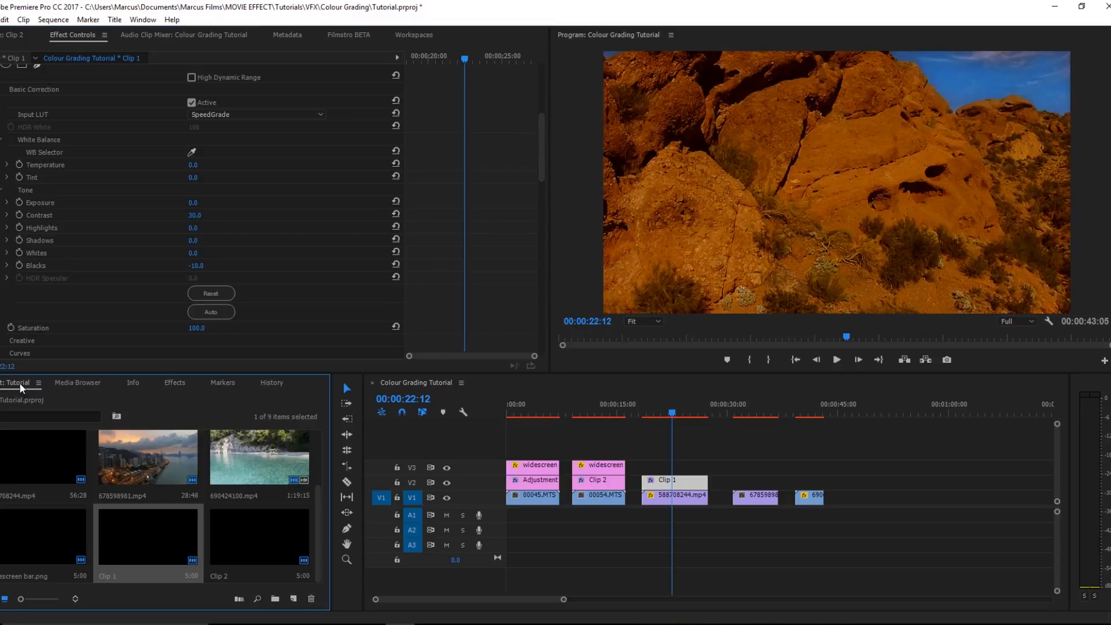
left_click_drag(44, 533, 707, 467)
right_click(683, 466)
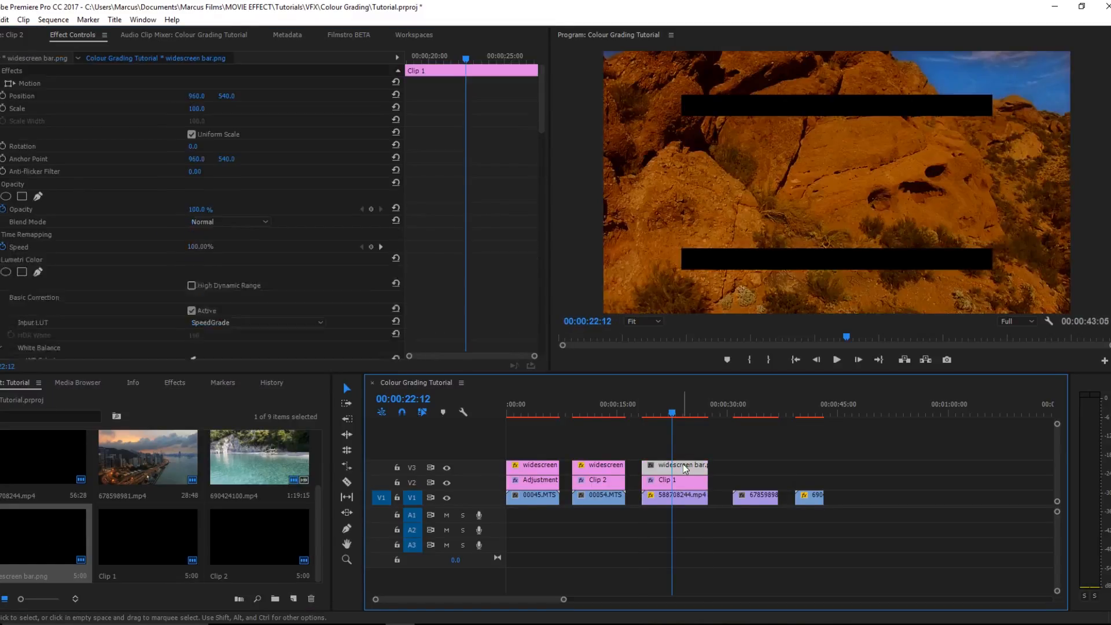
left_click(731, 497)
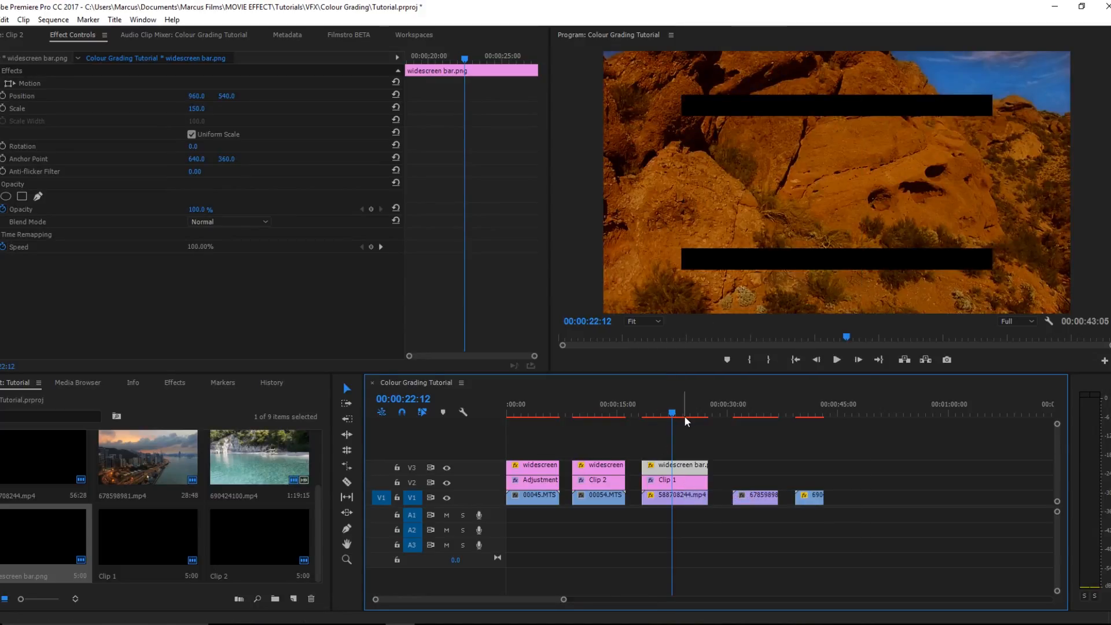
- Add the Clip 1 adjustment layer on V2 over the 678598981.mp4 city clip, match its length and apply Lumetri Color
left_click(739, 416)
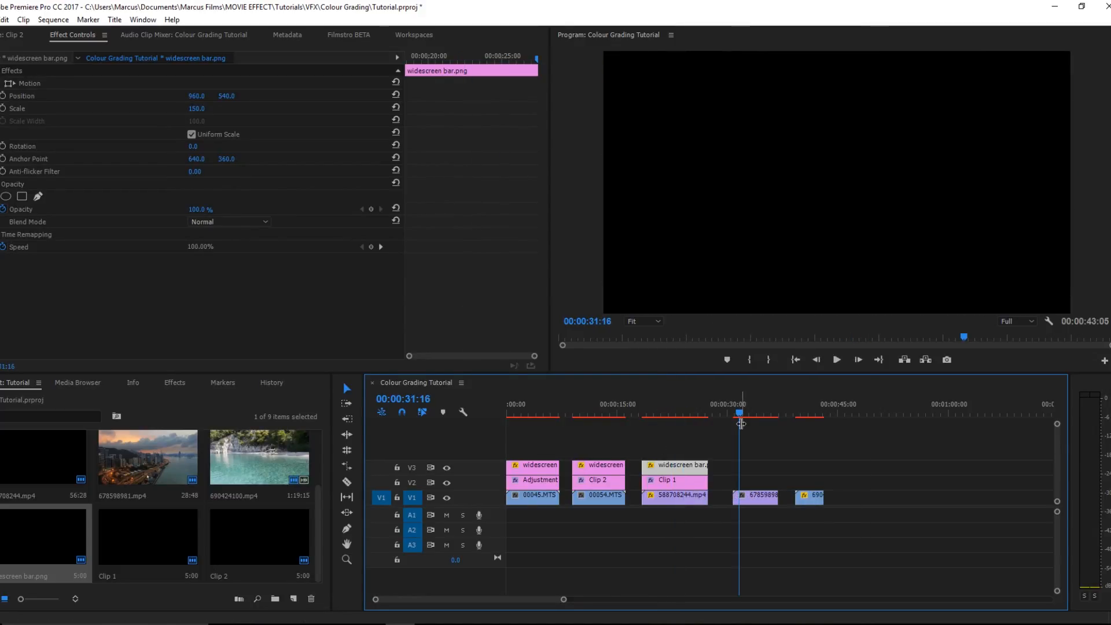
mouse_move(743, 414)
left_mouse_down()
mouse_move(813, 411)
mouse_move(749, 414)
left_mouse_up()
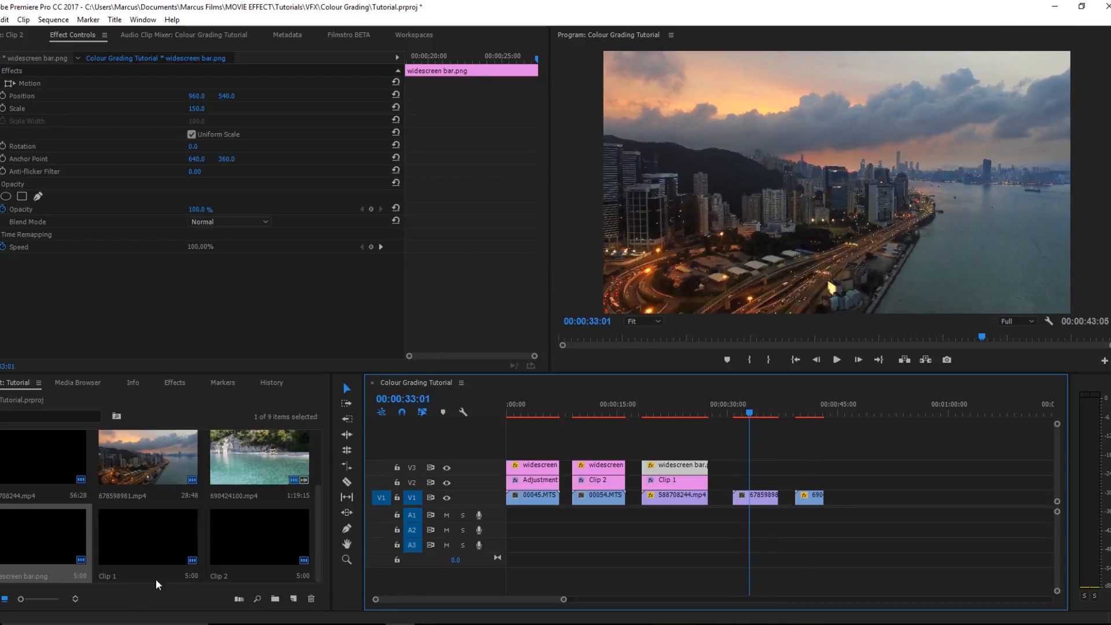
left_click(673, 410)
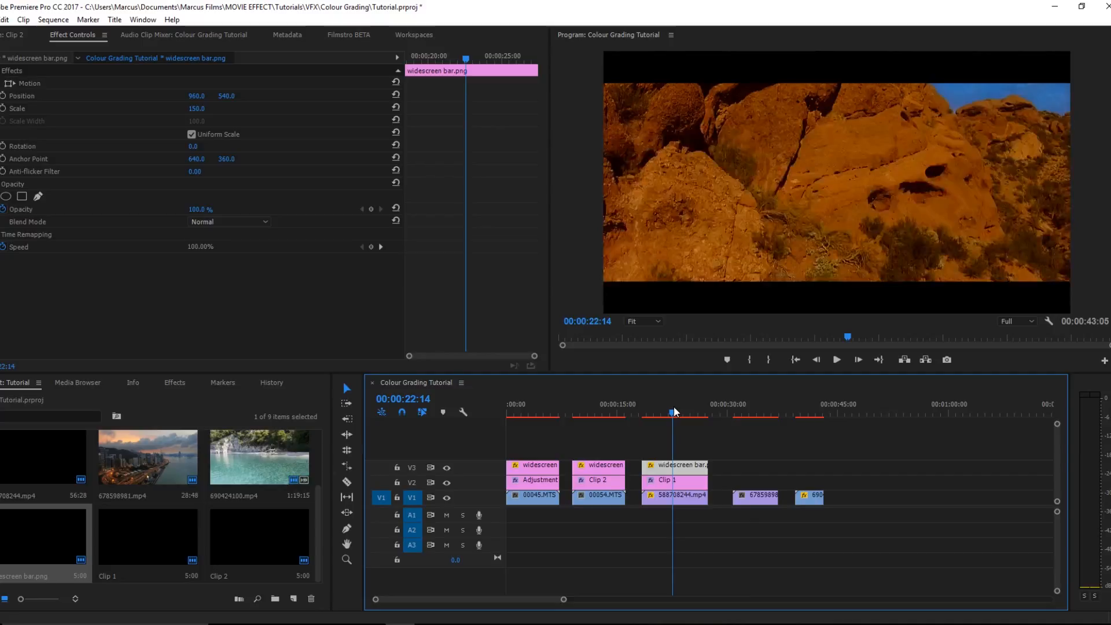
left_click(758, 414)
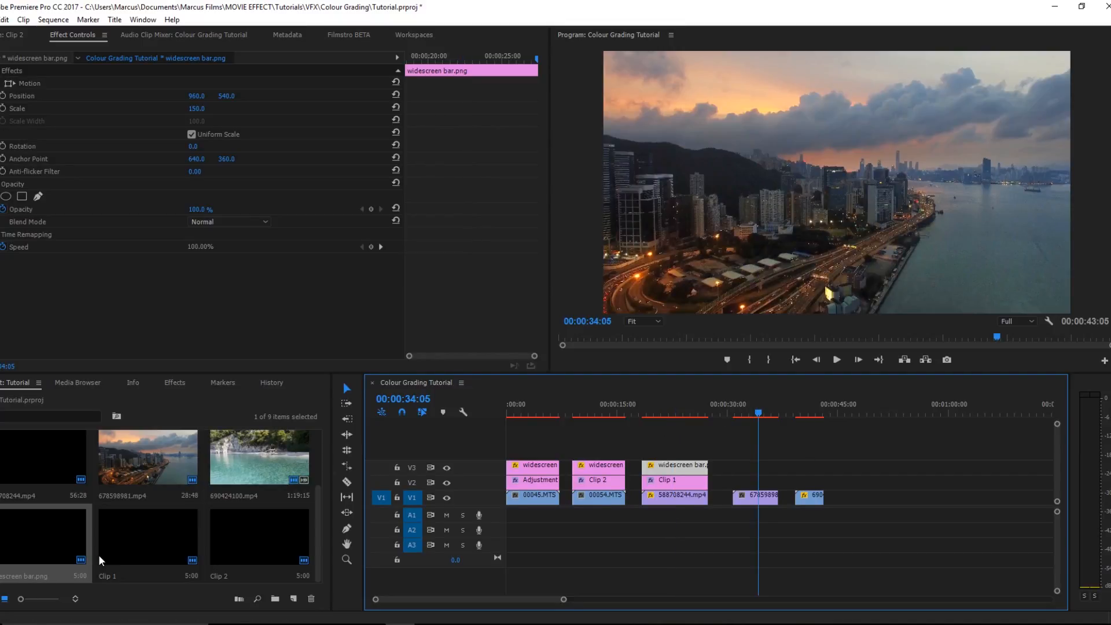
left_click_drag(98, 554, 778, 480)
left_click(163, 385)
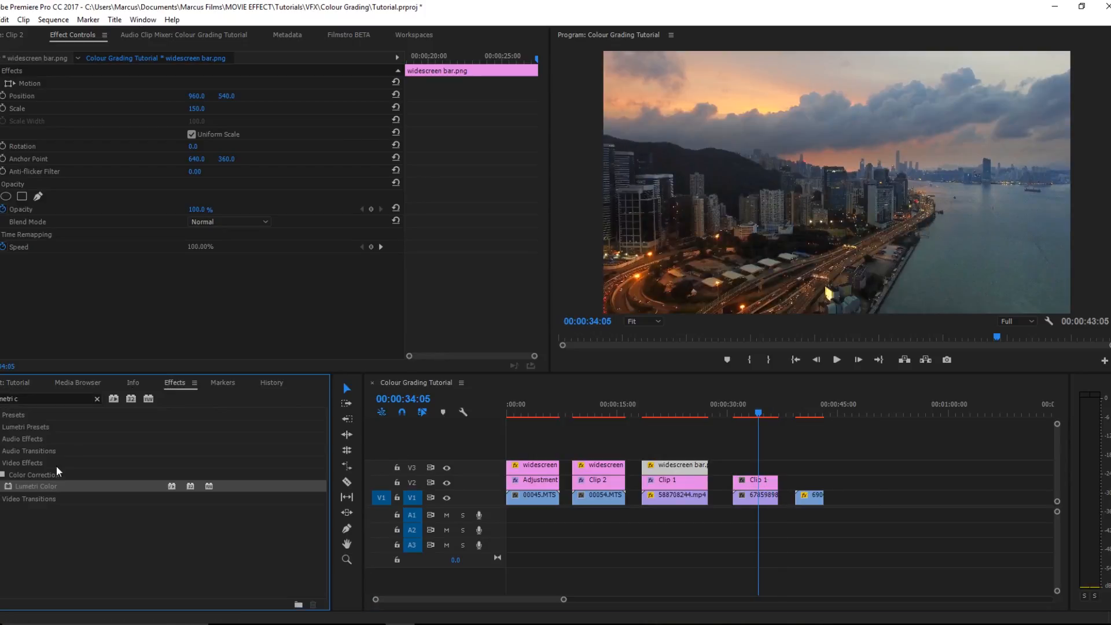
left_click_drag(37, 484, 755, 482)
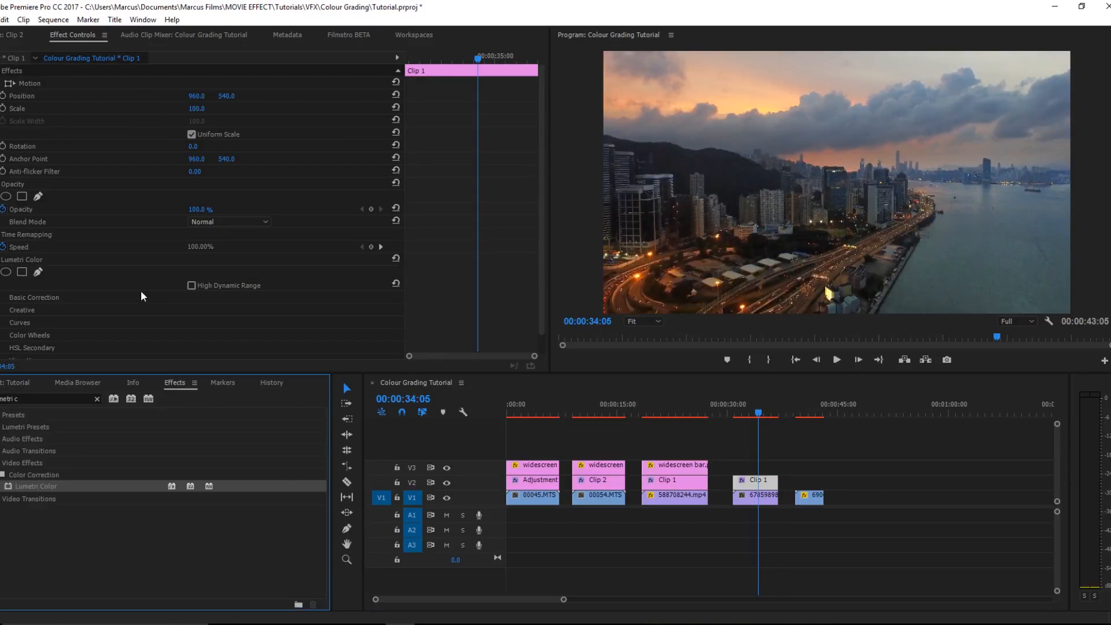
- Load Moonlight.cube as the input LUT in the Basic Correction of the city clip's adjustment layer
scroll(140, 291, "down", 1)
left_click(3, 277)
scroll(186, 231, "down", 3)
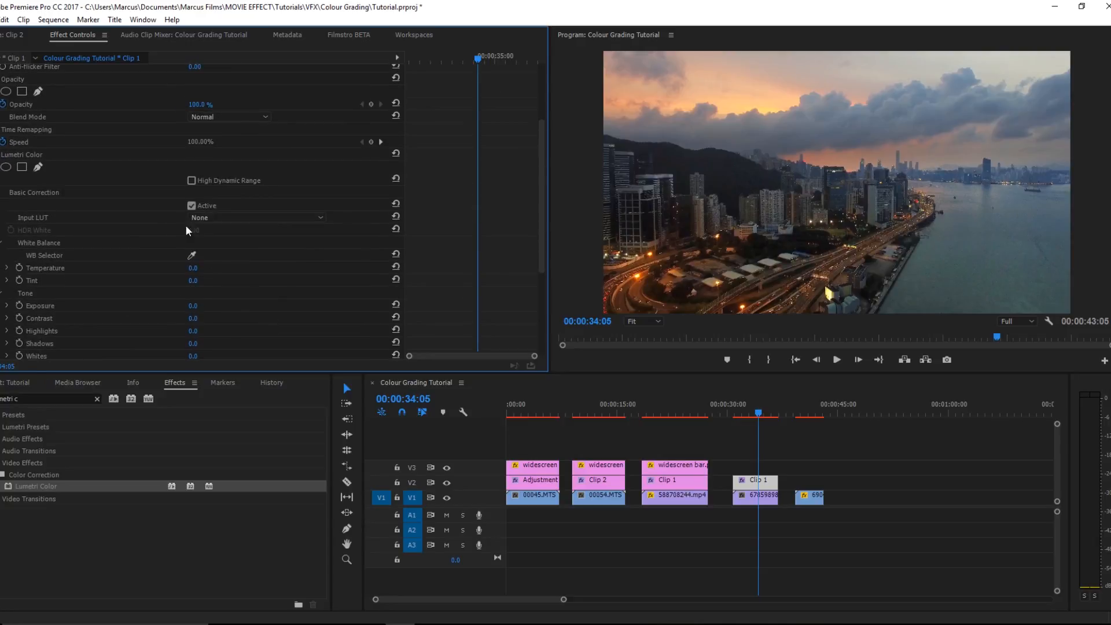
left_click(218, 218)
left_click(223, 257)
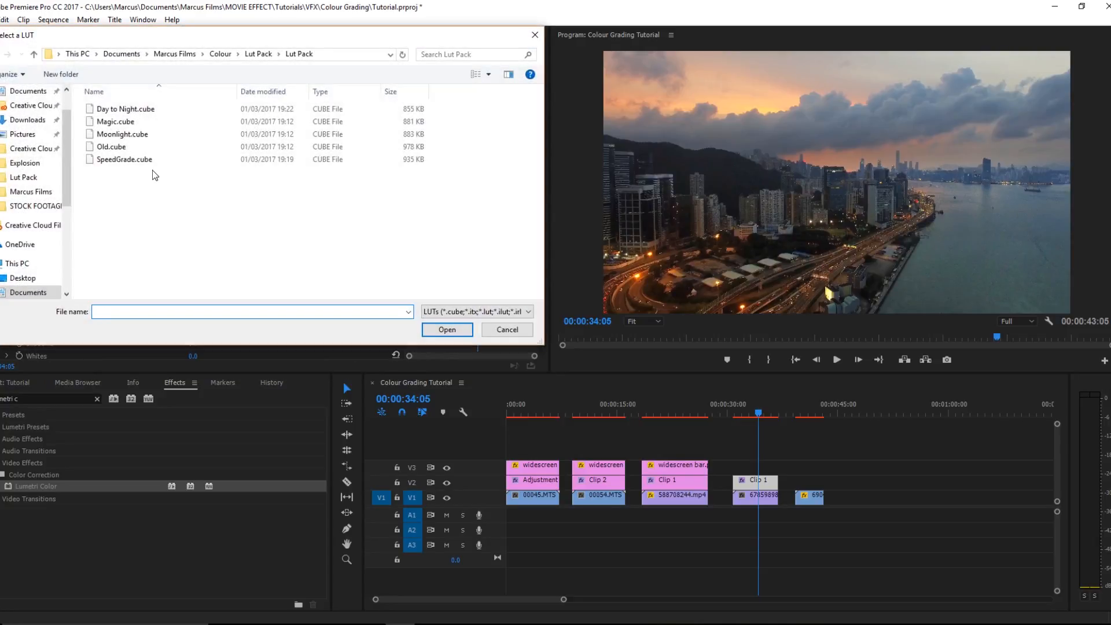
double_click(133, 133)
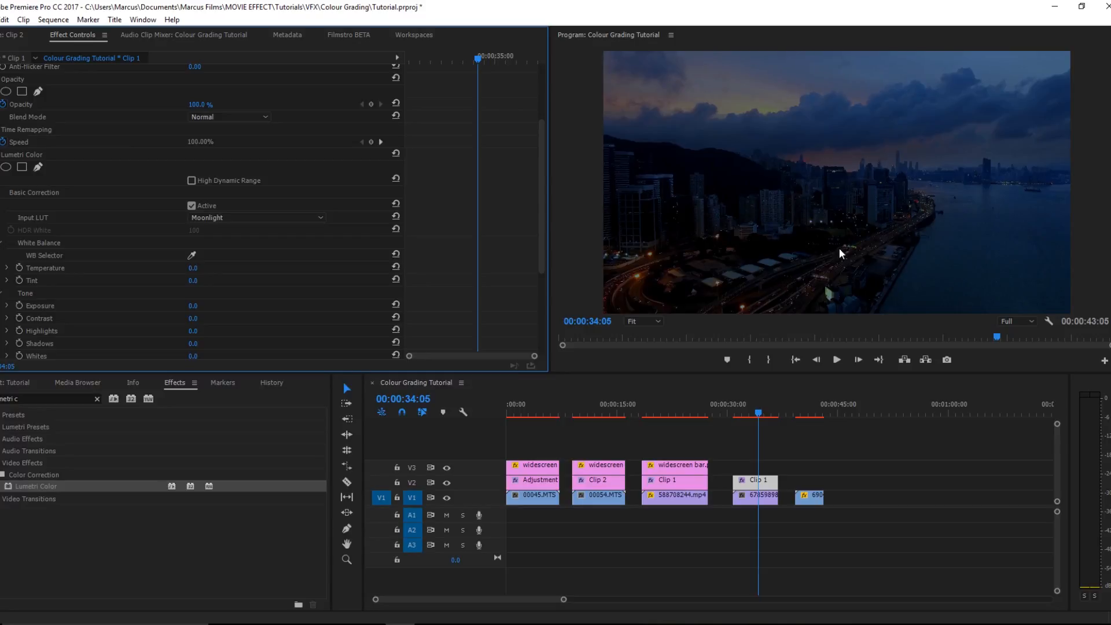
- Try exposure values of 7, 1 and 0.5 on the city clip's Lumetri grade
scroll(165, 332, "down", 3)
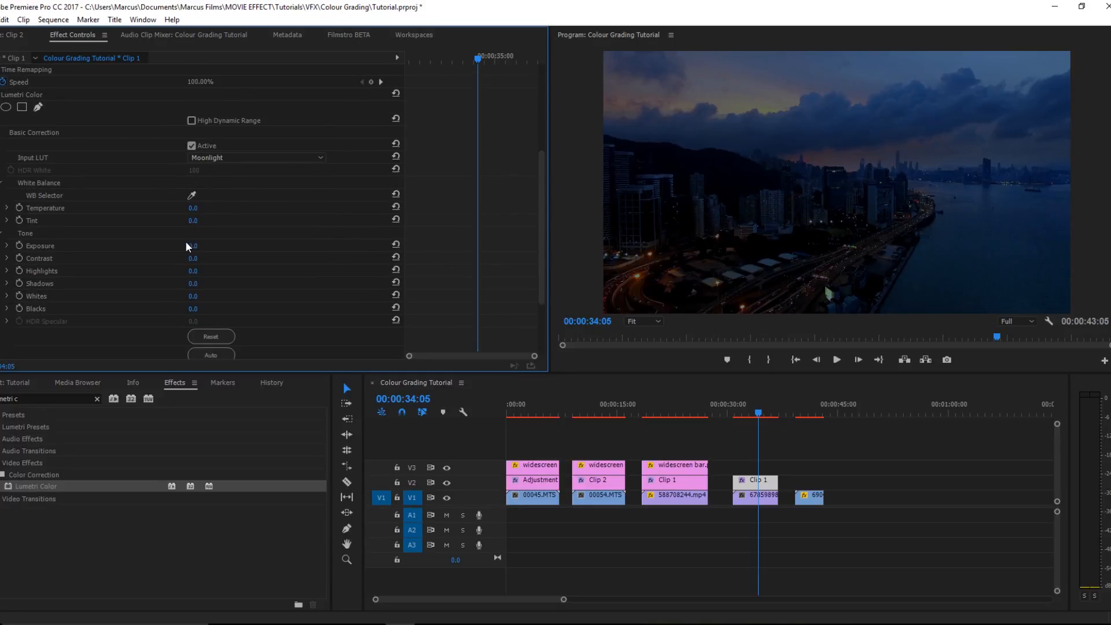
left_click(188, 246)
type("7")
key("Return")
left_click(193, 245)
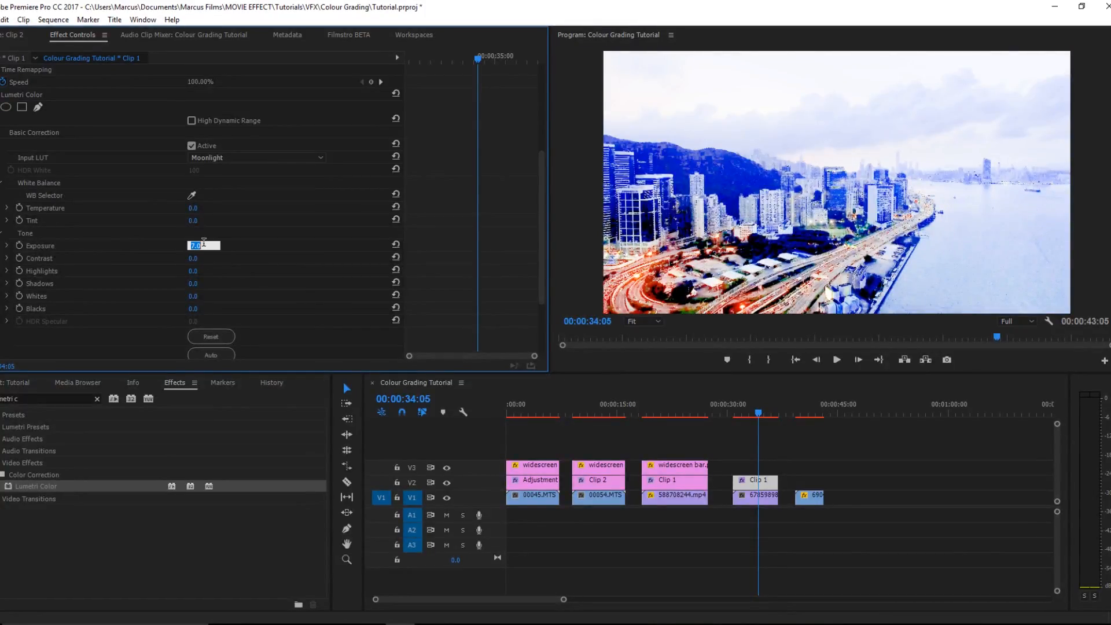
type("1")
key("Return")
left_click(196, 246)
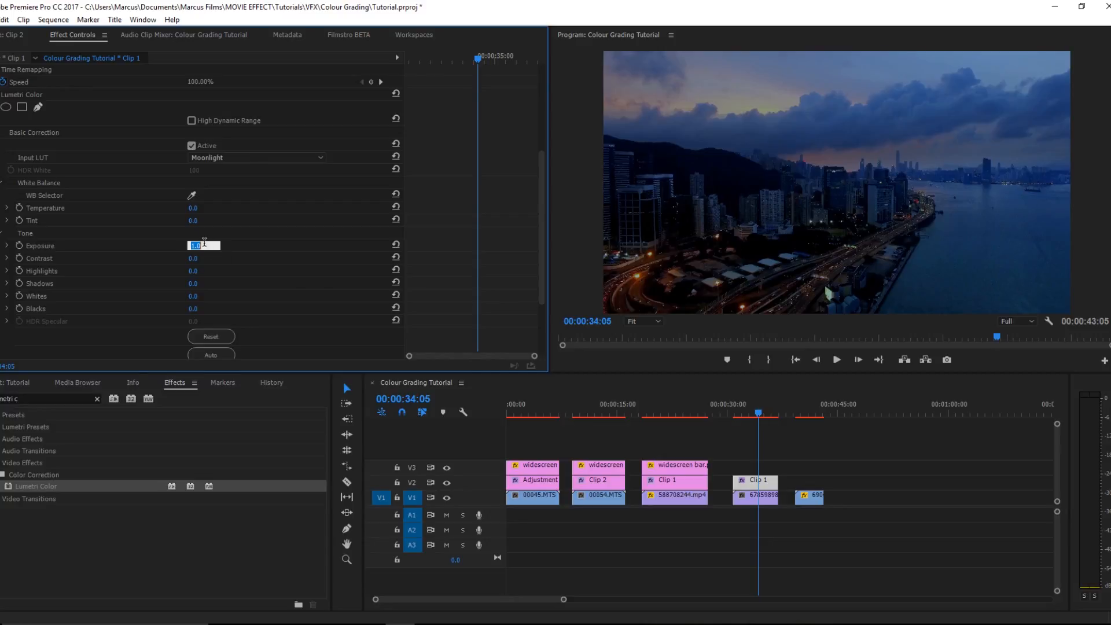
type("0.5")
key("Return")
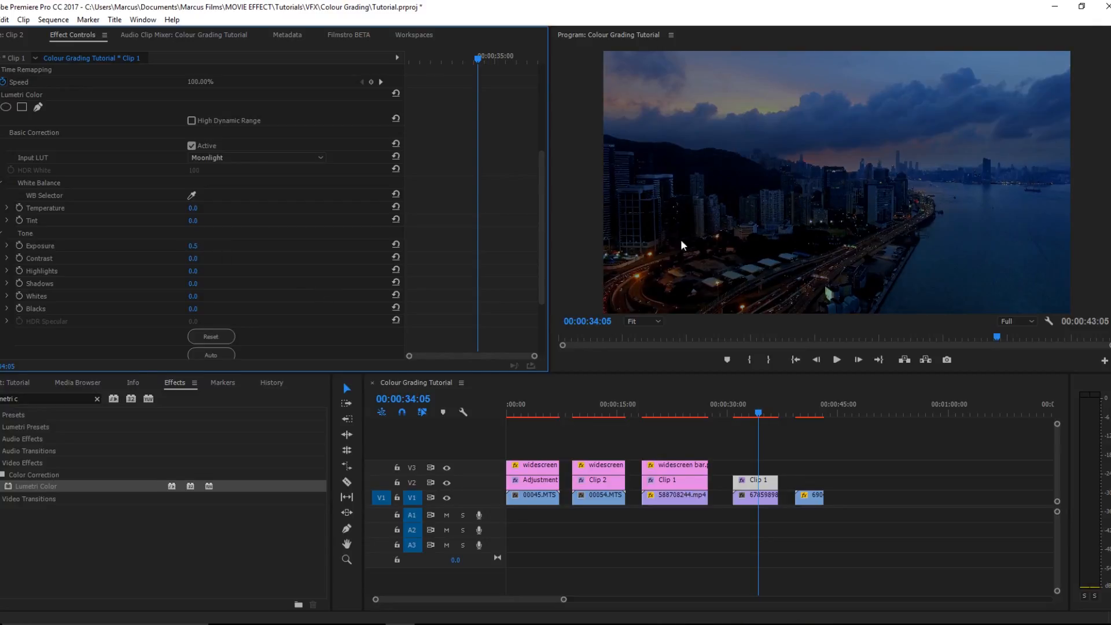
- Set the exposure to 0.75 and the contrast to 50 for the city clip's grade
left_click(203, 243)
type("0.75")
key("Return")
left_click(197, 259)
type("15")
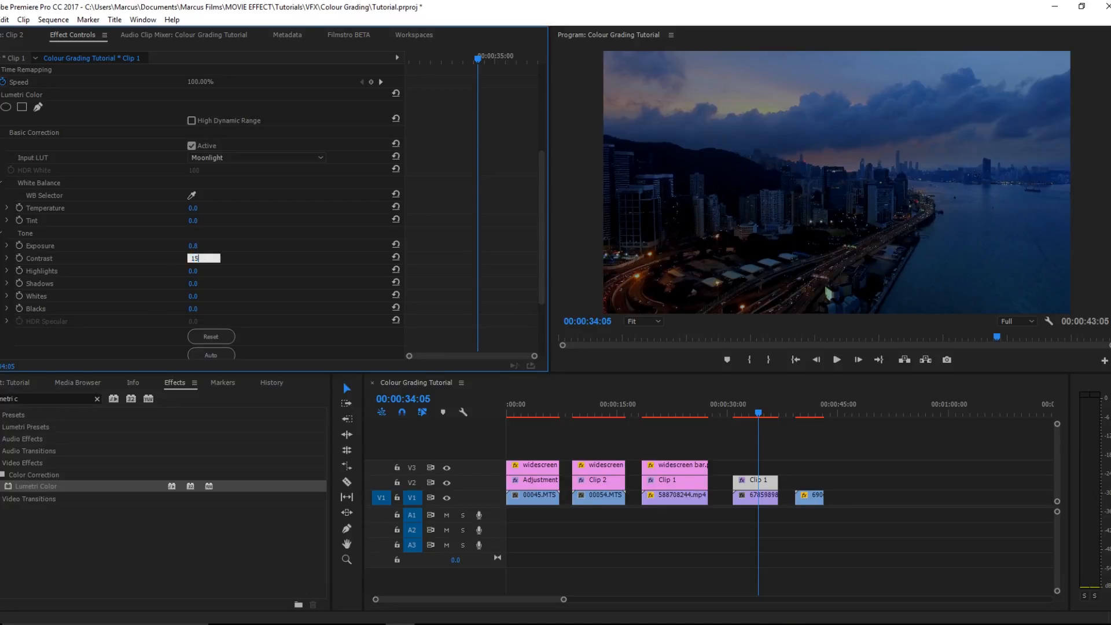
key("Return")
left_click(202, 258)
type("50")
key("Return")
- Raise the city grade's highlights to 150 and its contrast to 150
left_click(194, 271)
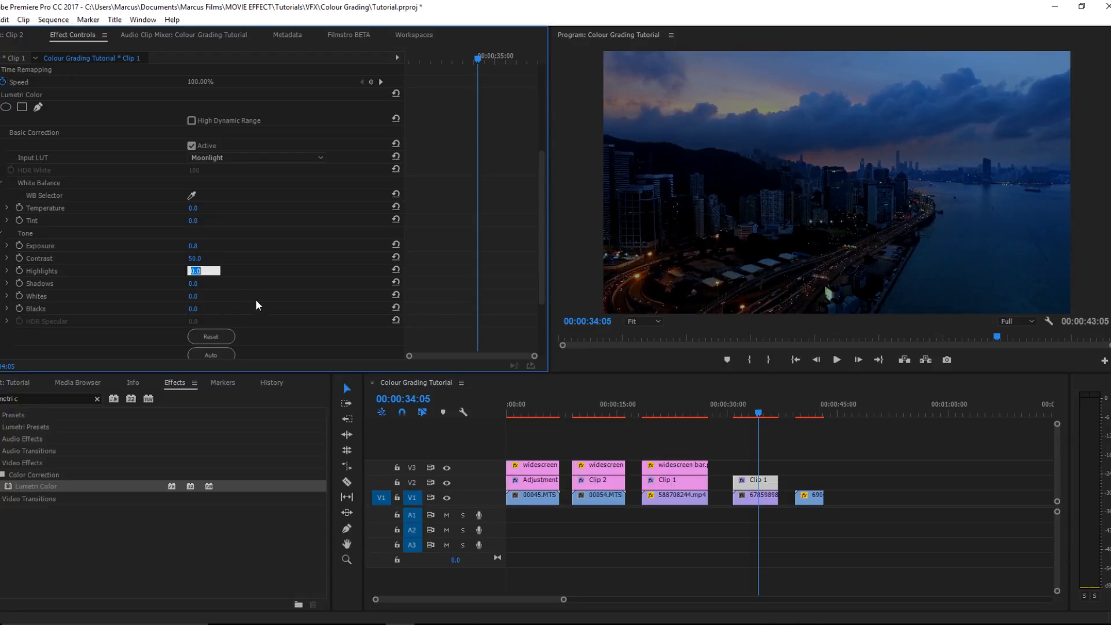
type("10")
key("Return")
left_click(197, 271)
type("30")
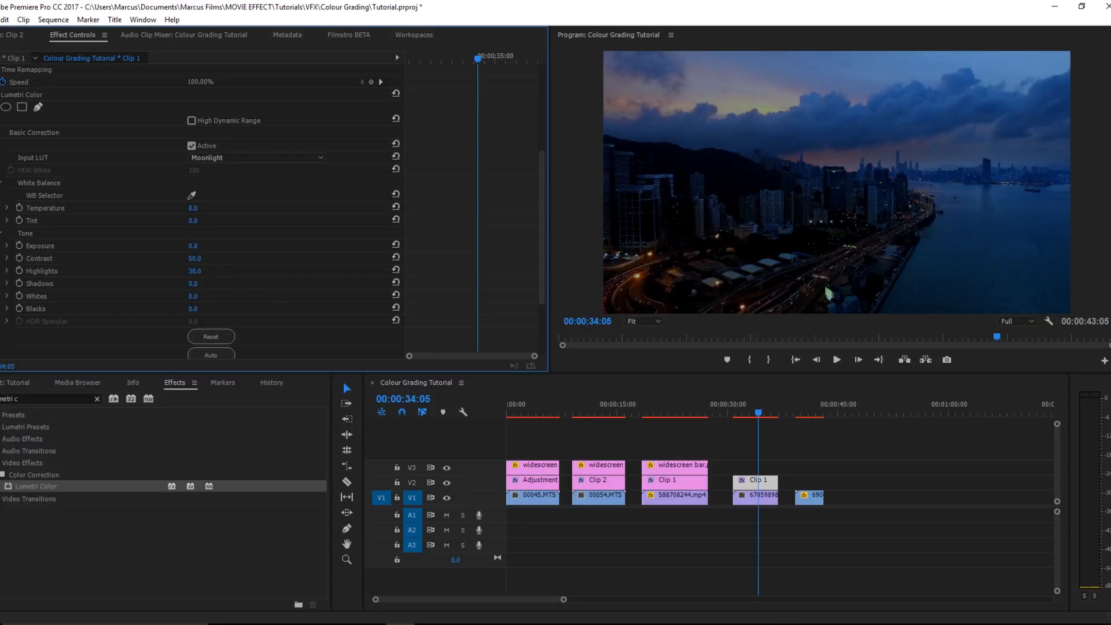
left_click(197, 271)
type("150")
key("Return")
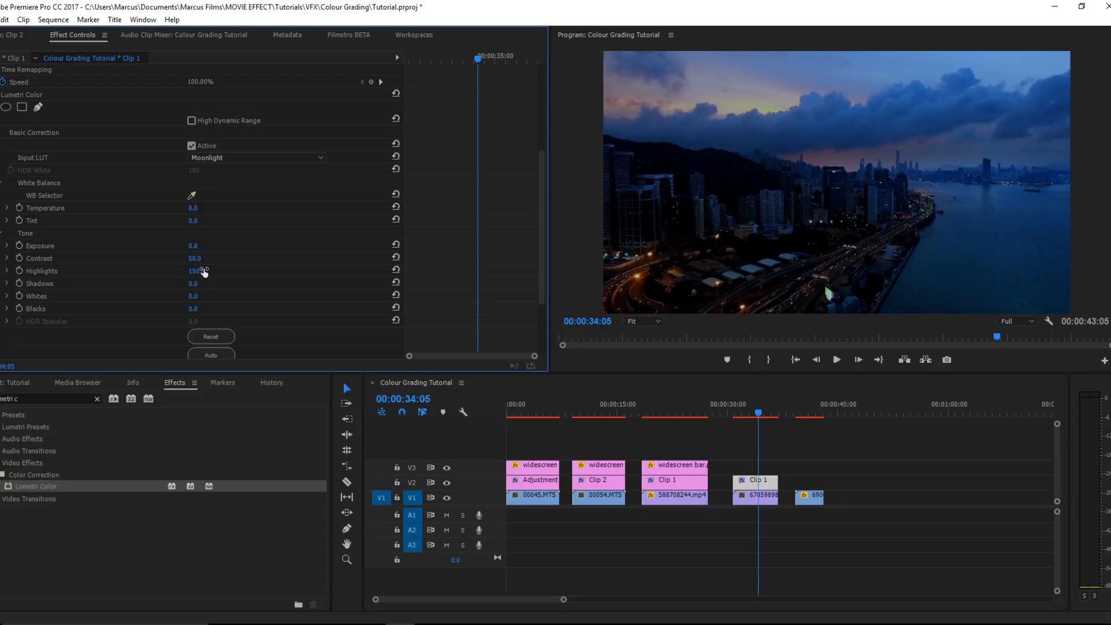
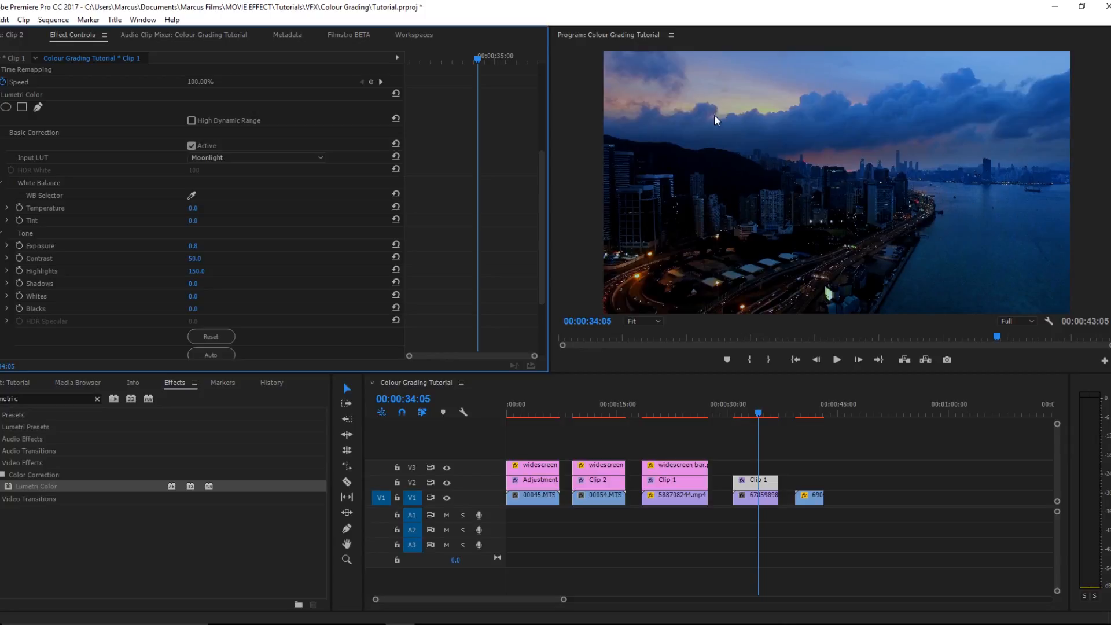
left_click_drag(195, 261, 202, 260)
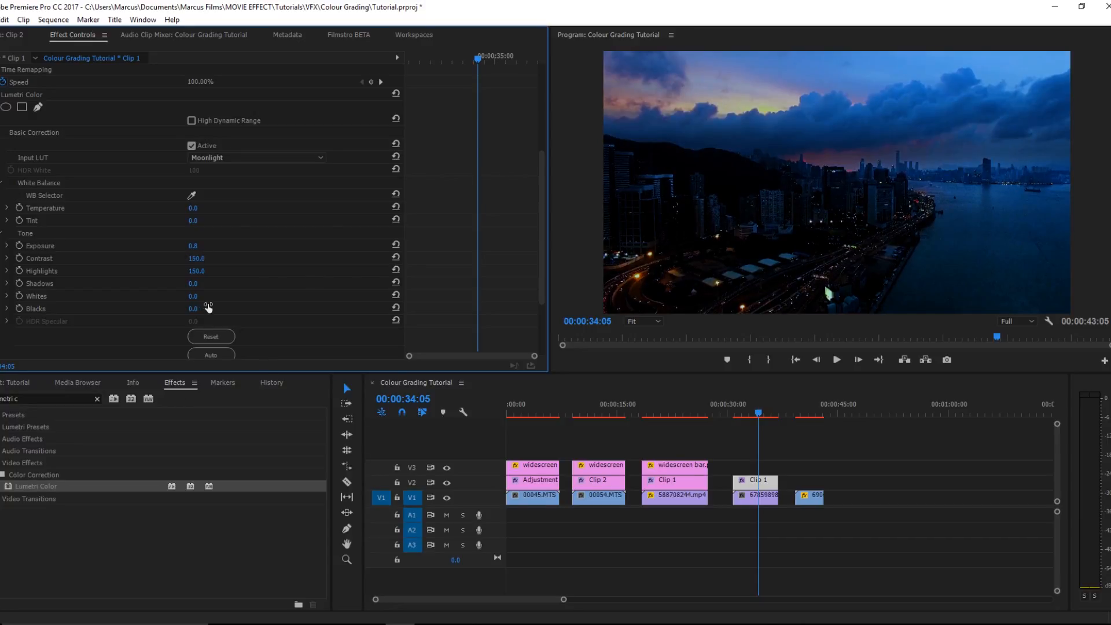
- Set the whites to 5 and the blacks to -10 in the city clip's Basic Correction
left_click(195, 295)
type("5")
key("Return")
left_click(197, 308)
type("10")
key("Return")
left_click(194, 310)
type("-10")
key("Return")
- Place widescreen bar.png on V3 above the city clip, trimmed to the clip's length, and set it to frame size
left_click(23, 383)
left_click_drag(44, 536, 737, 465)
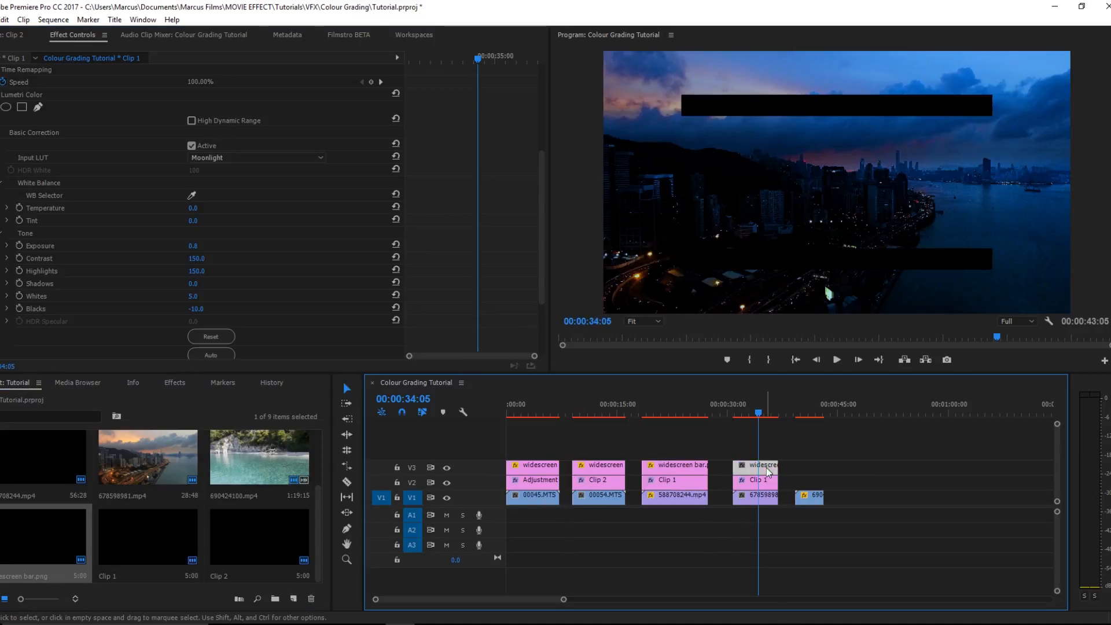
right_click(764, 464)
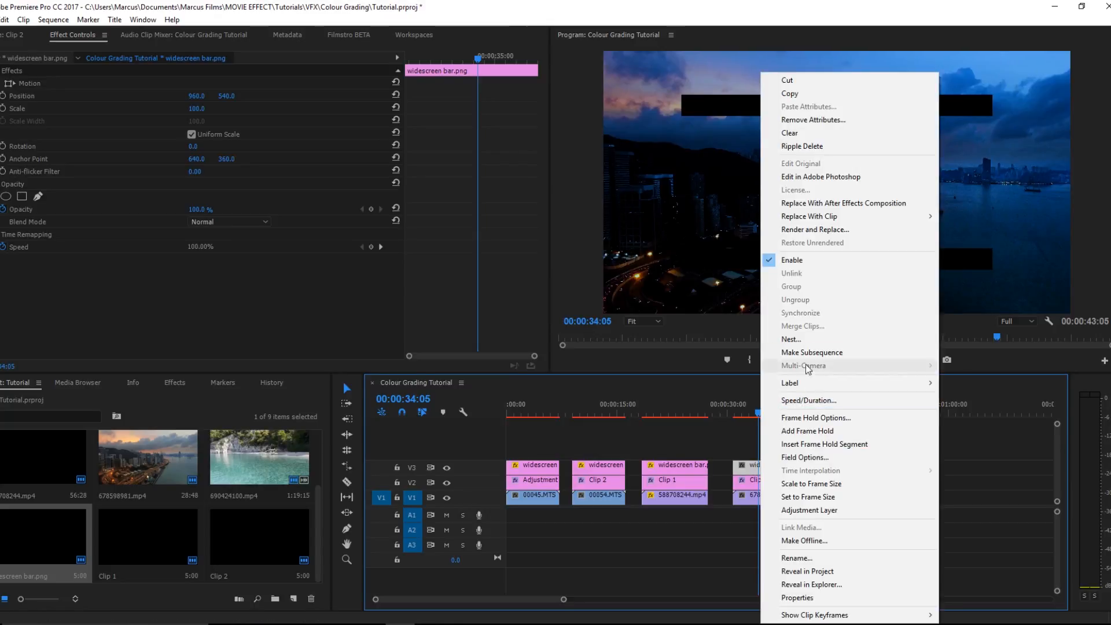
left_click(808, 497)
left_click(866, 468)
- Add the Clip 1 adjustment layer on V2 over the 690424100.mp4 beach clip, match its length and apply Lumetri Color
left_click(805, 412)
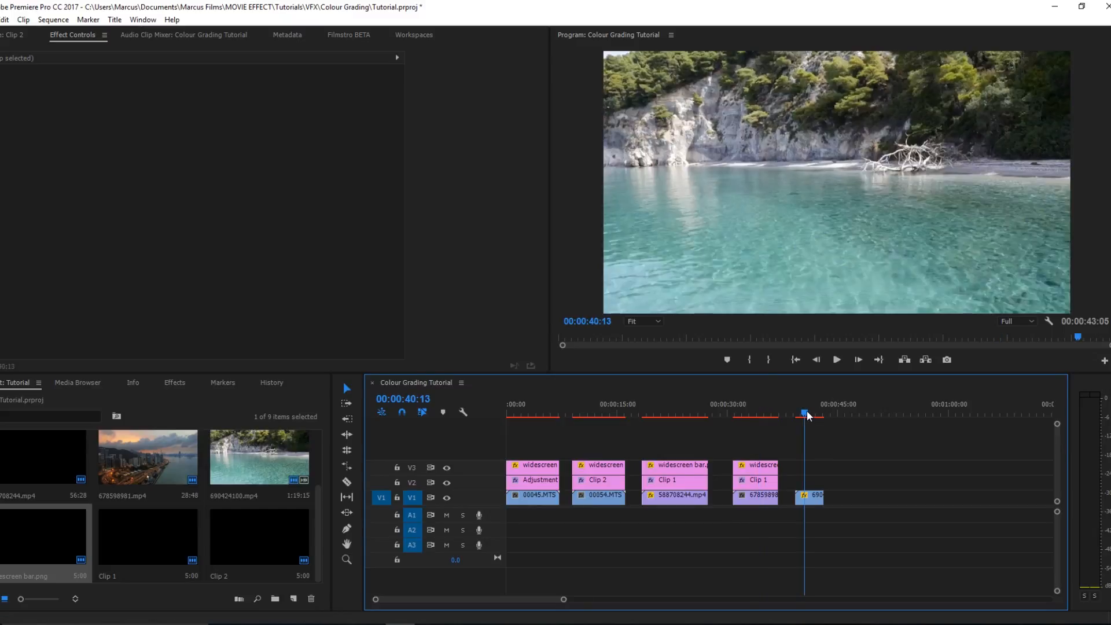
left_click_drag(191, 528, 824, 485)
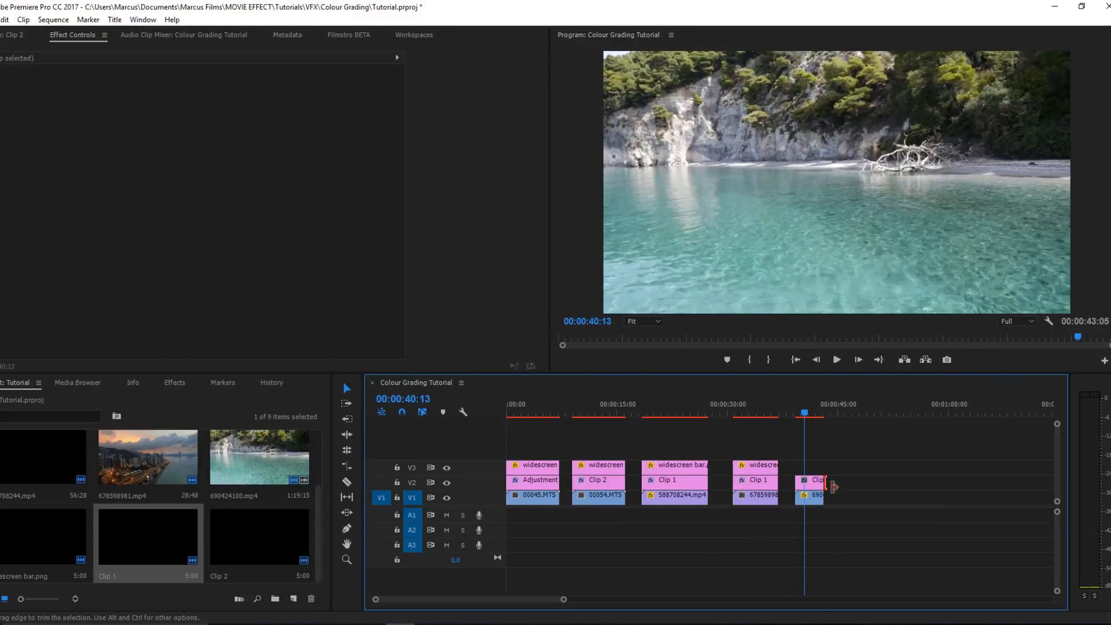
left_click(813, 482)
left_click(175, 383)
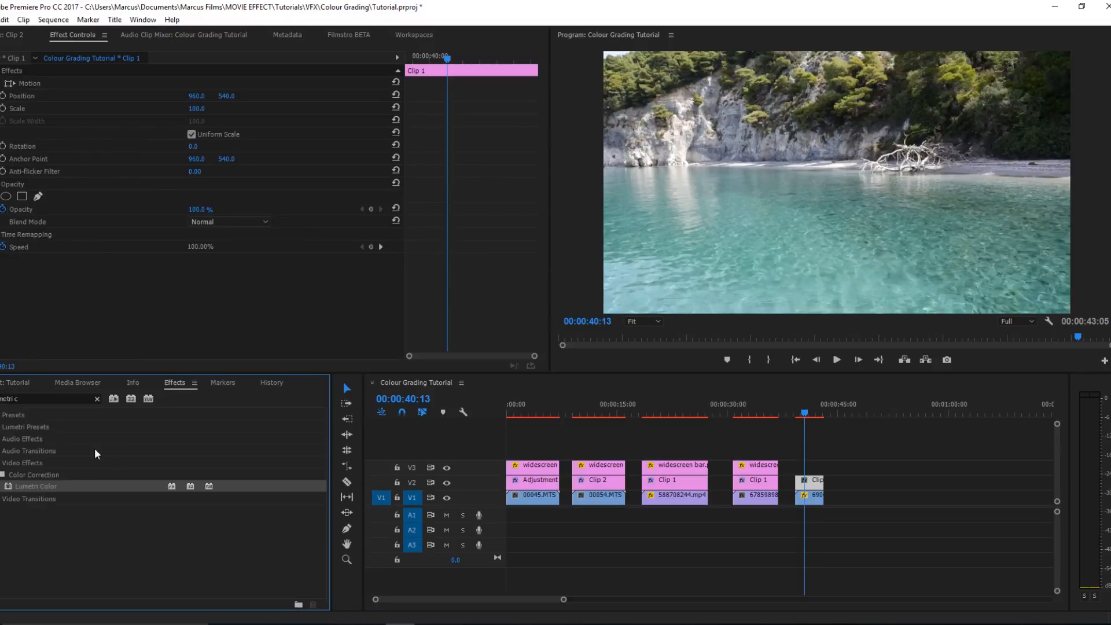
left_click_drag(55, 486, 799, 479)
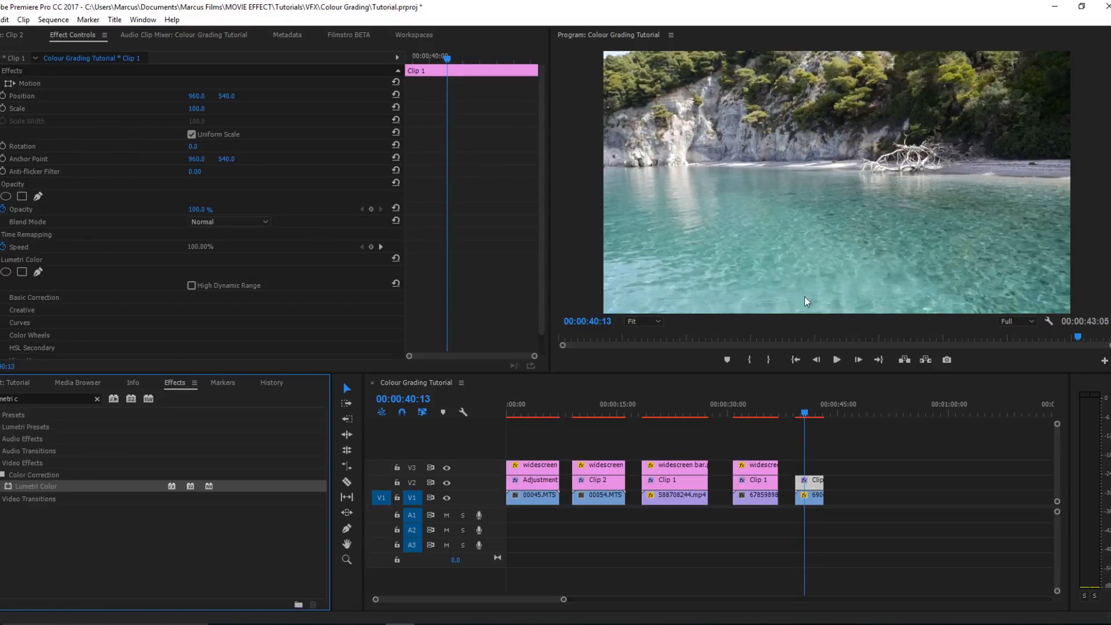
- Apply the Moonlight.cube LUT as the input LUT in the beach layer's Basic Correction
scroll(105, 311, "down", 1)
left_click(10, 280)
scroll(175, 316, "down", 3)
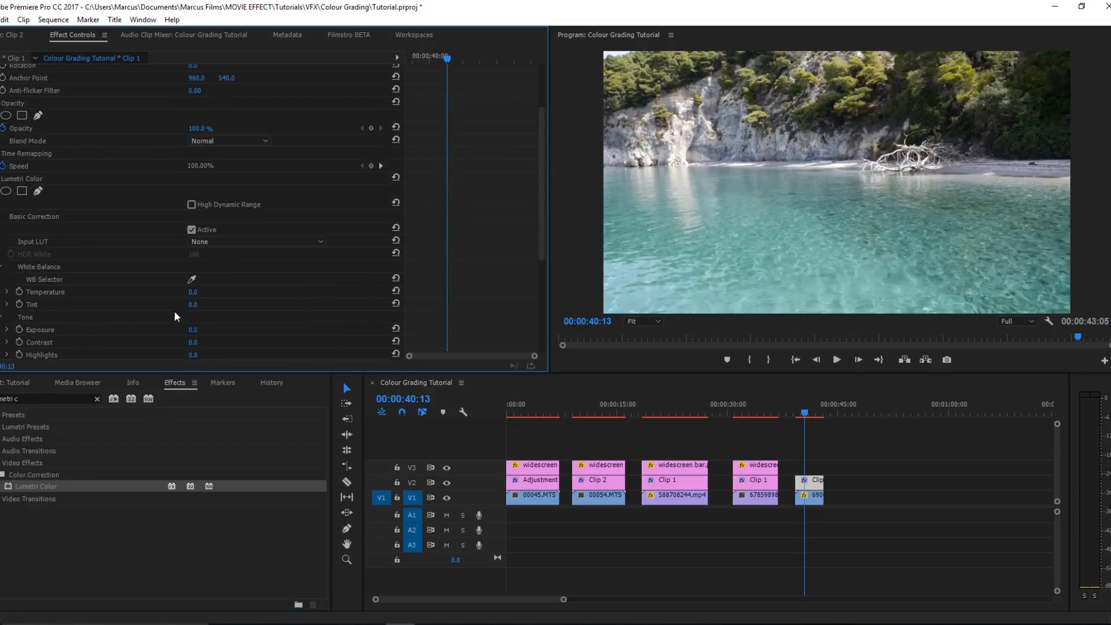
left_click(199, 243)
left_click(208, 280)
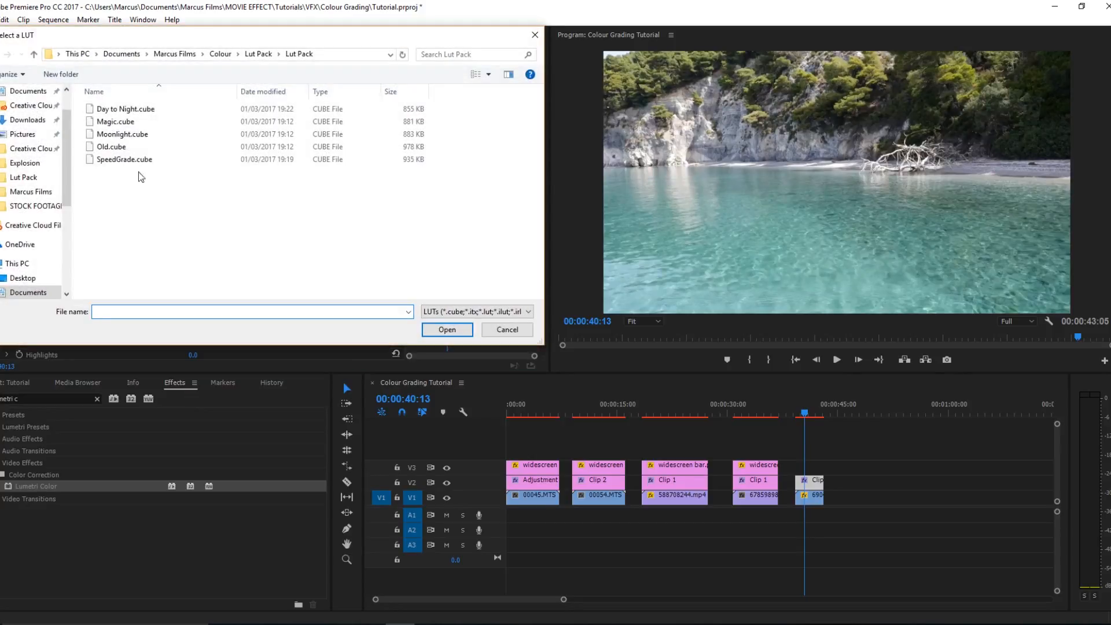
double_click(137, 132)
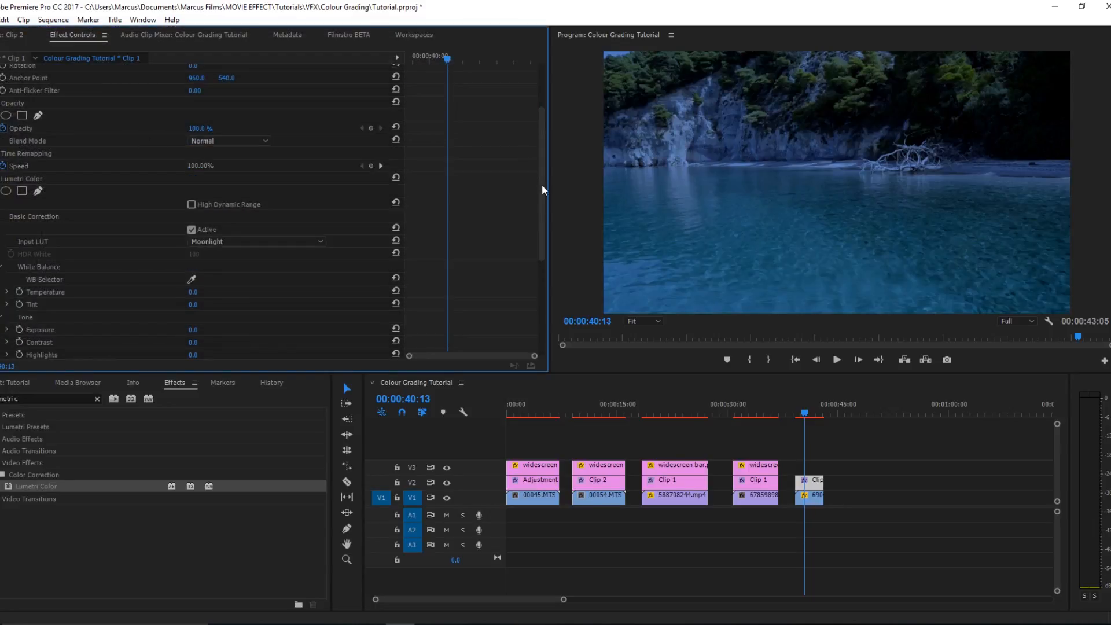
- Set the beach grade's temperature to 10 and switch its input LUT to SpeedGrade.cube
scroll(193, 282, "down", 4)
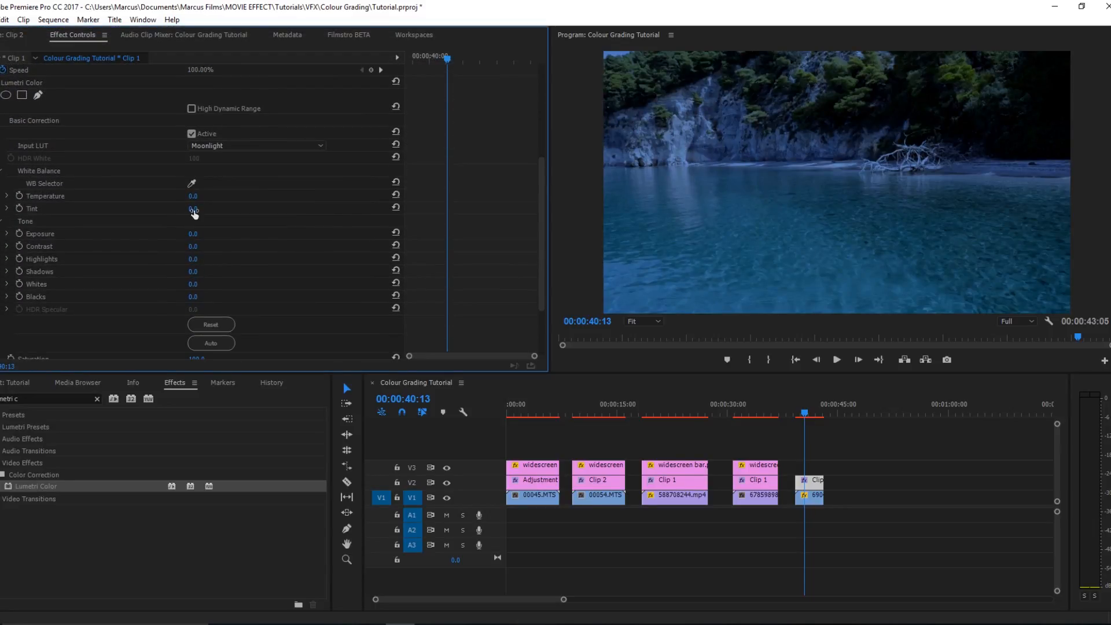
left_click(192, 196)
type("10")
key("Return")
left_click(243, 145)
left_click(215, 183)
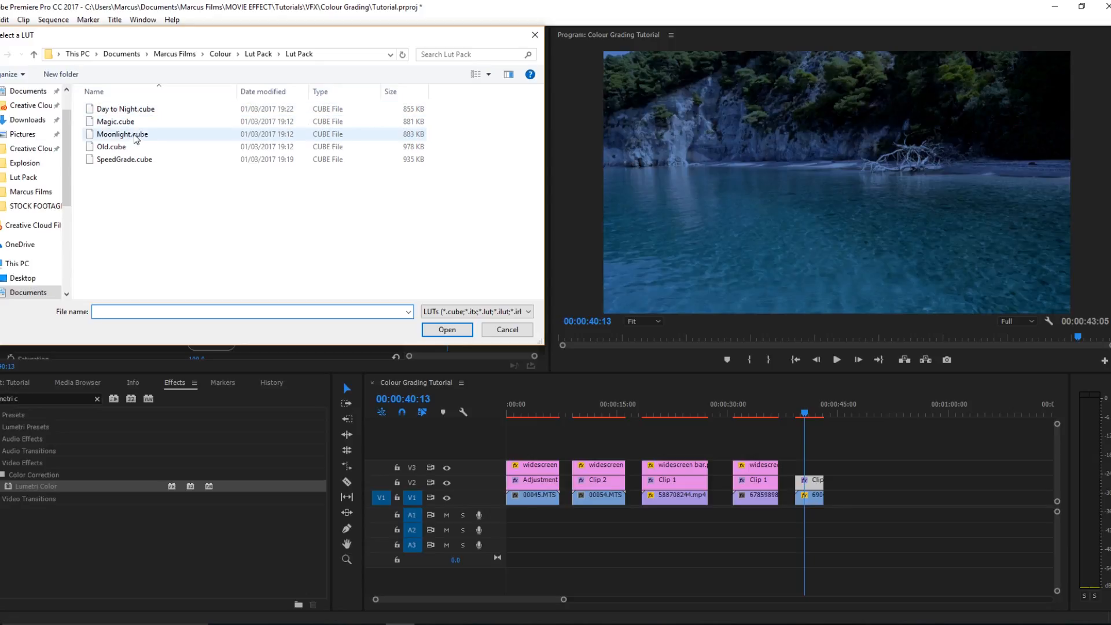
double_click(131, 160)
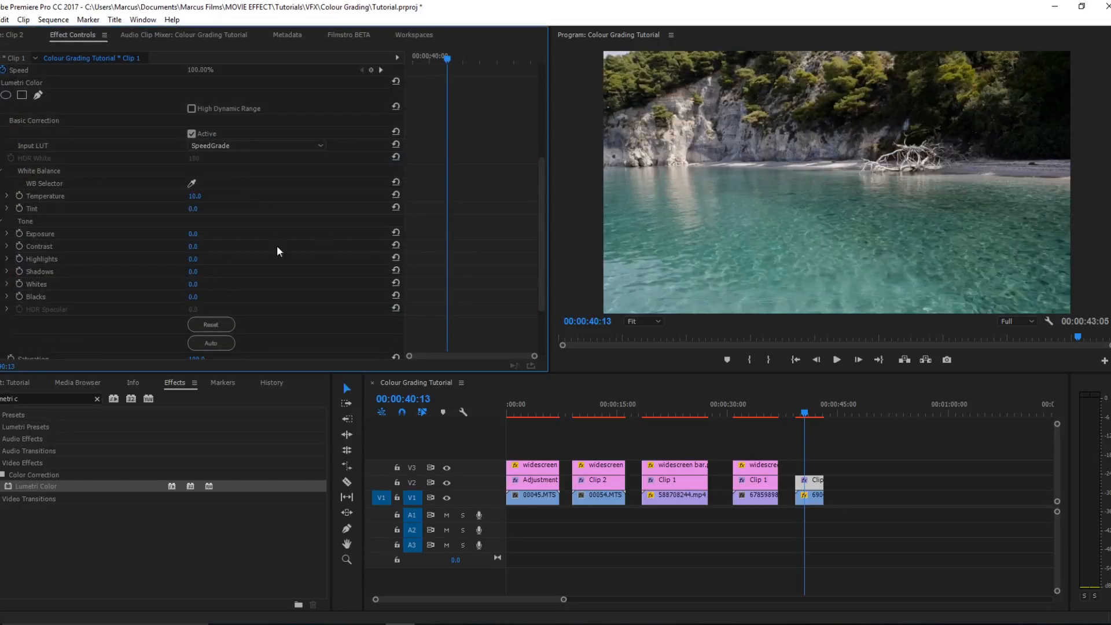
- Try the beach grade's temperature at 20 and 30, and settle on 25
left_click(195, 197)
type("20")
key("Return")
left_click(197, 196)
type("30")
key("Return")
left_click(203, 197)
type("25")
key("Return")
- Try the beach grade's contrast at 100, and settle on 75
scroll(203, 226, "down", 1)
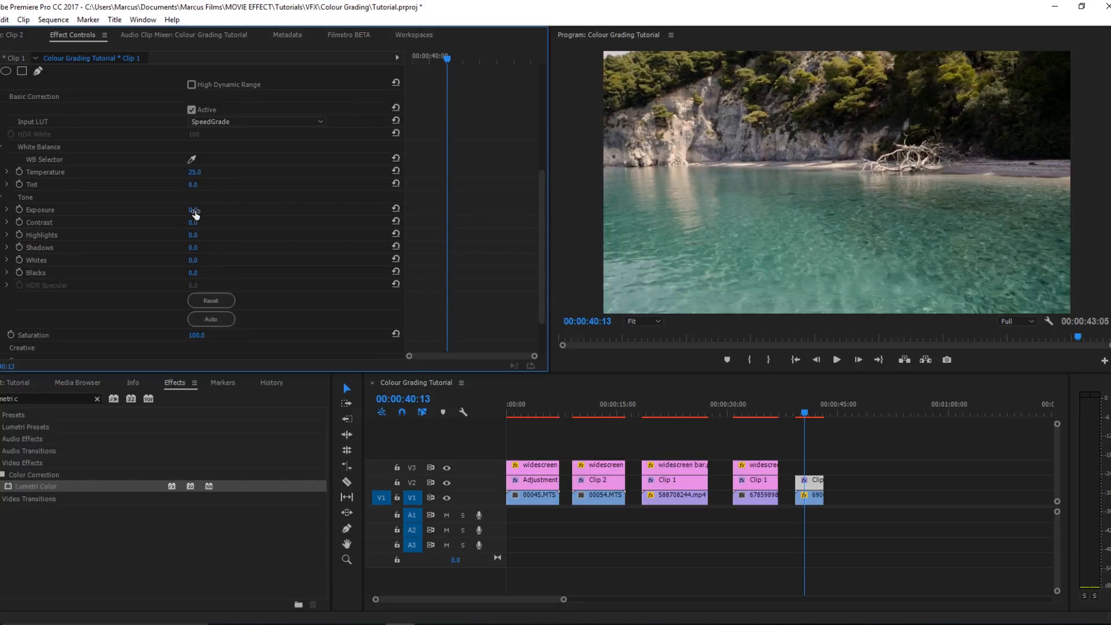
left_click(193, 222)
type("100")
key("Return")
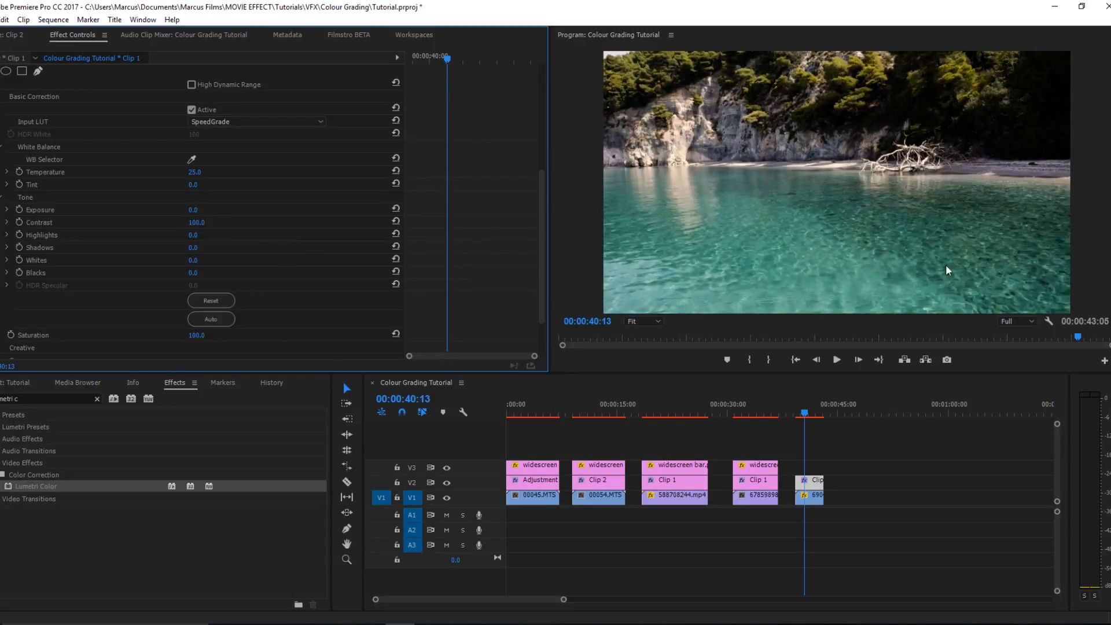
left_click(197, 222)
type("75")
key("Return")
- Set the highlights to 10 and the shadows to -50 in the beach grade
left_click(193, 235)
type("10")
key("Return")
left_click(195, 246)
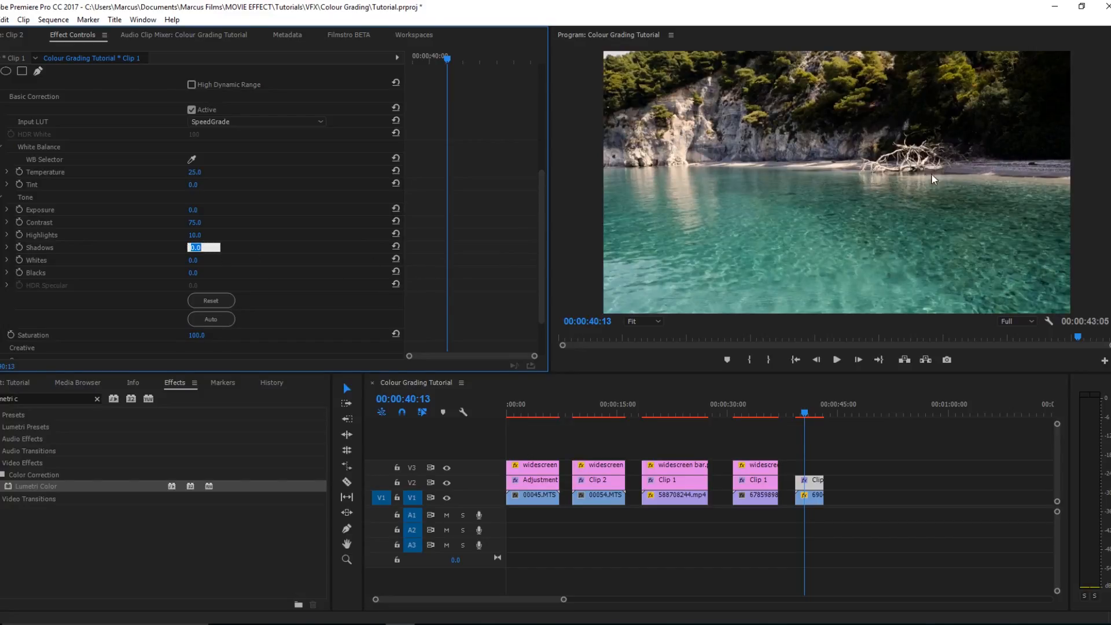
type("-50")
key("Return")
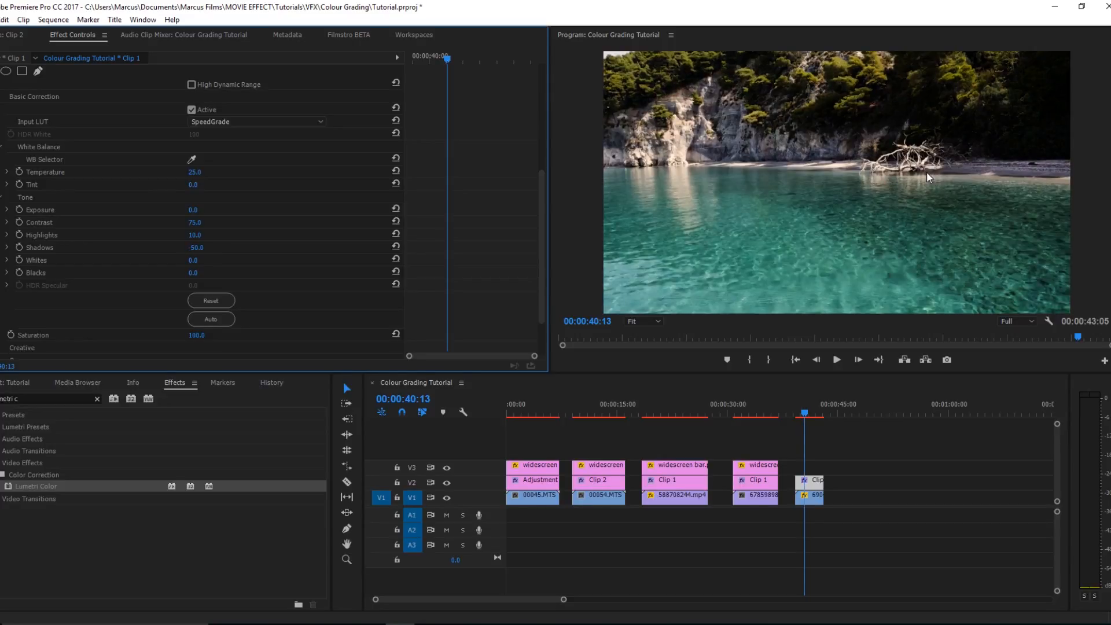
- Set the whites to 10 and the blacks to -10, and preview the beach grade across nearby frames
left_click(192, 260)
type("10")
key("Return")
left_click(192, 273)
type("-10")
key("Return")
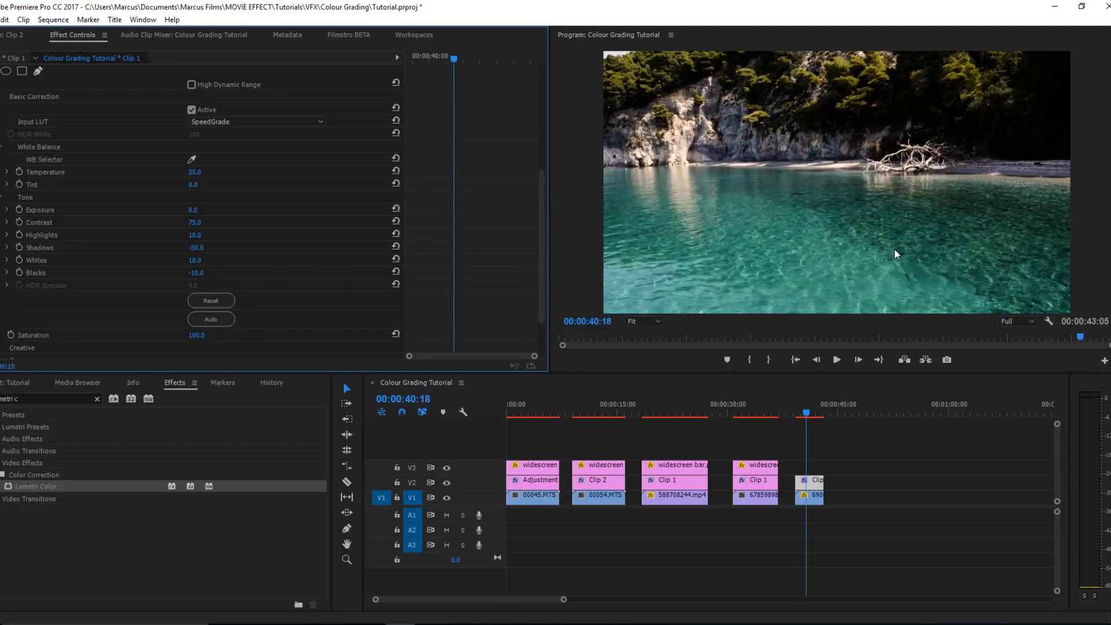
key("shift+Left")
scroll(895, 254, "up", 5)
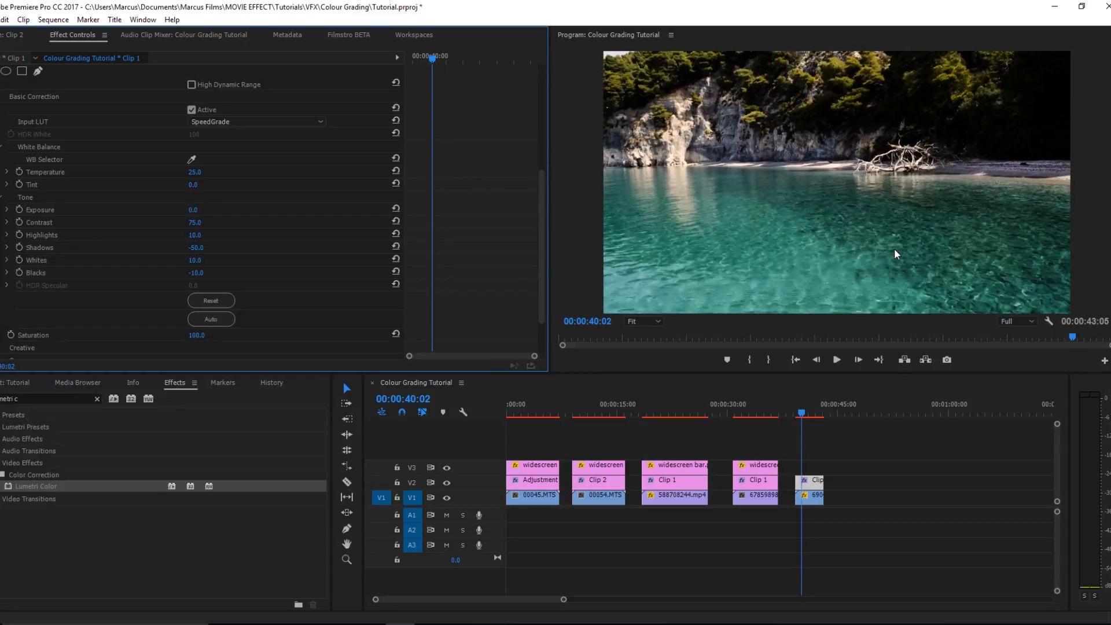
scroll(894, 255, "down", 11)
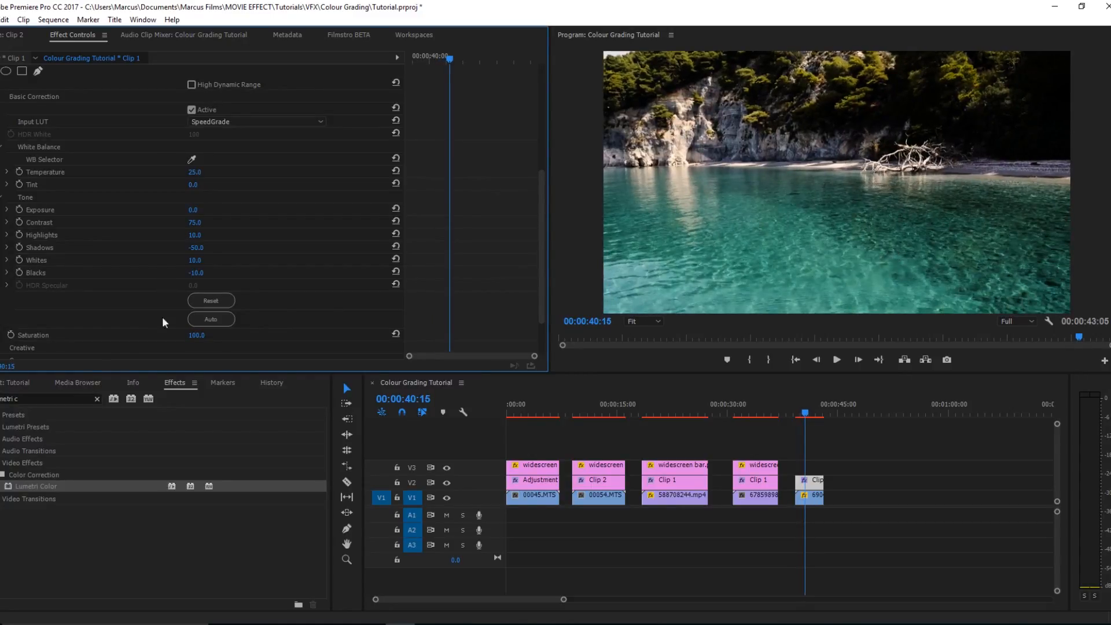
- Place widescreen bar.png on V3 above the beach clip, trimmed to the clip's length, and set it to frame size
left_click(47, 382)
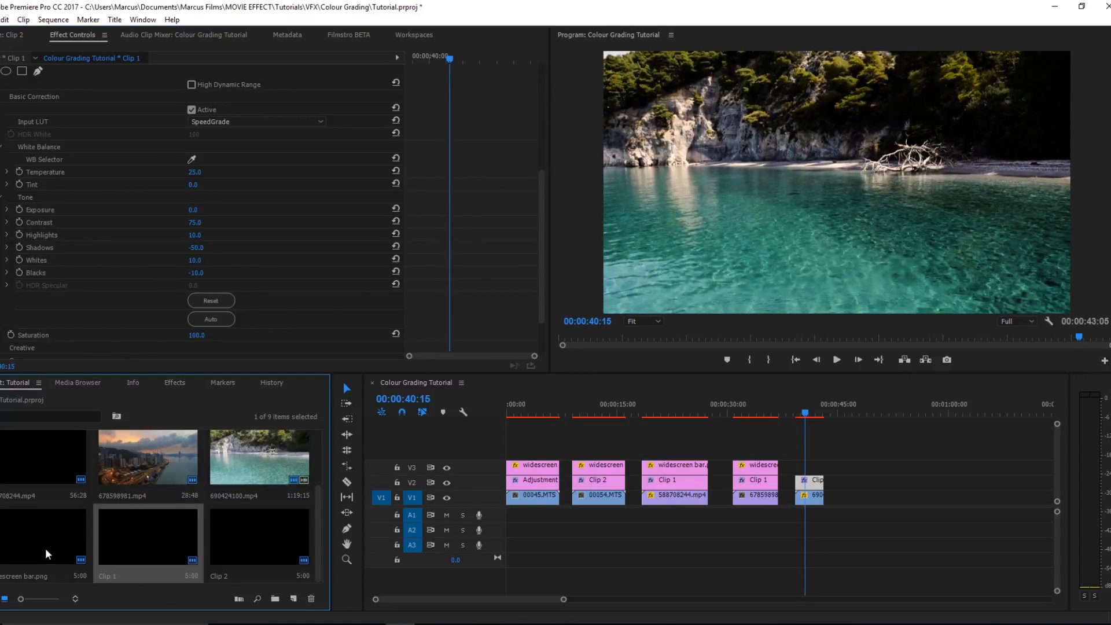
left_click_drag(45, 548, 814, 464)
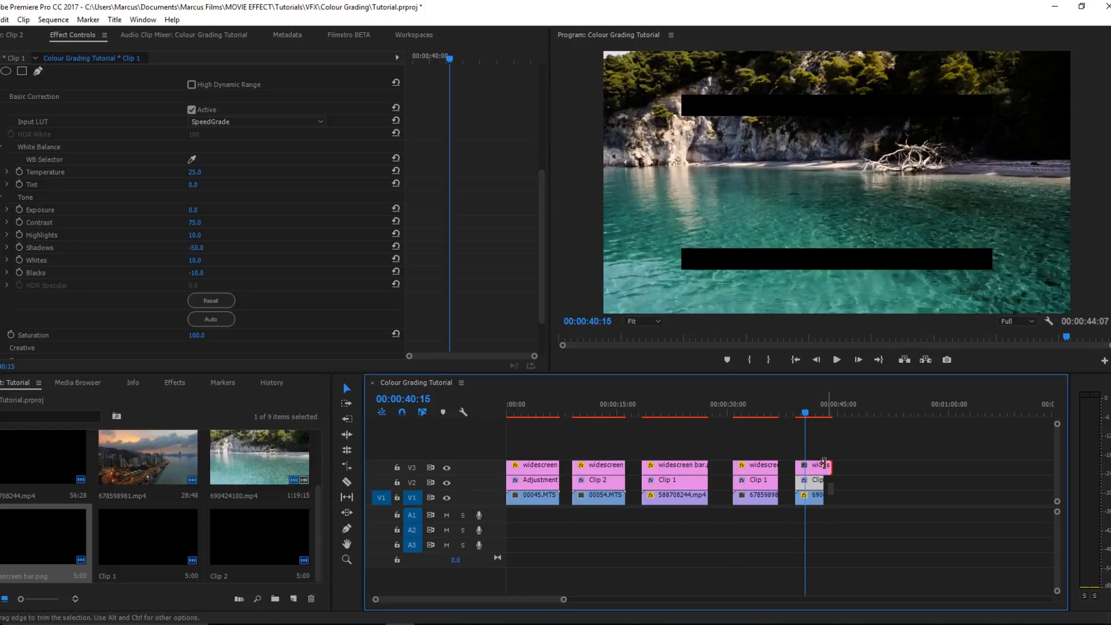
left_click(815, 466)
right_click(815, 466)
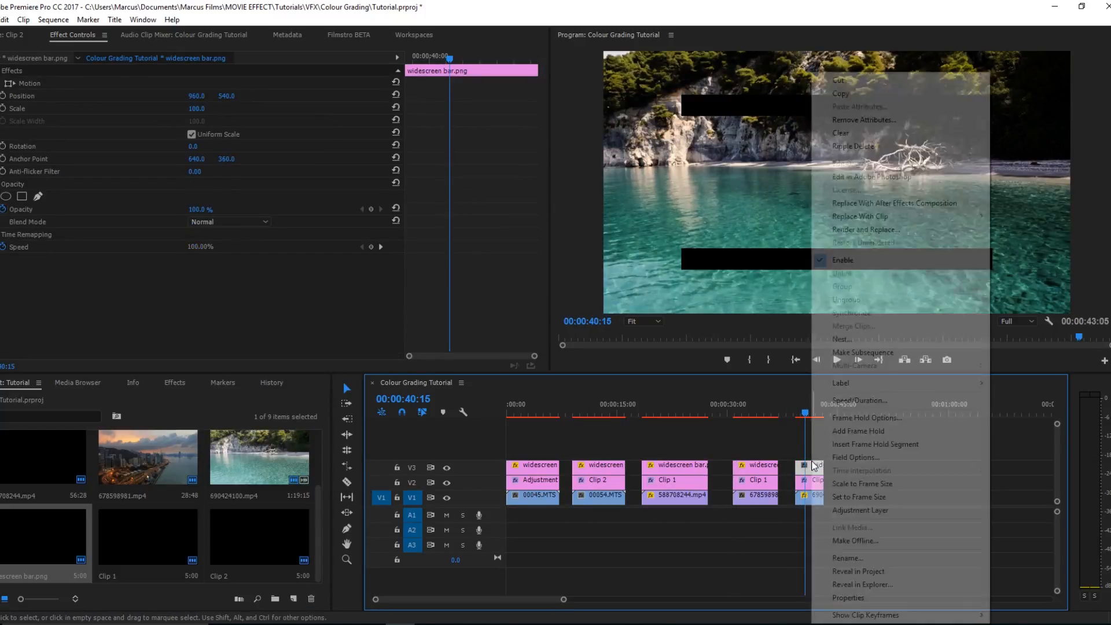
left_click(853, 496)
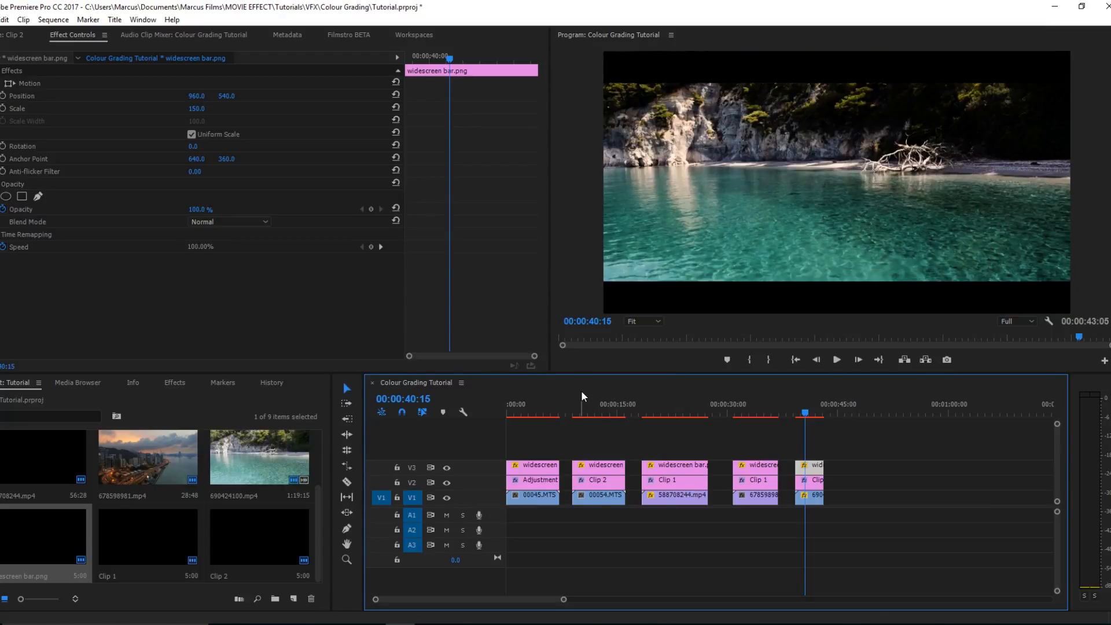
- Compare the 00045.MTS window clip and the 00054.MTS hand clip with and without their V2 grades
key("Home")
left_click(447, 483)
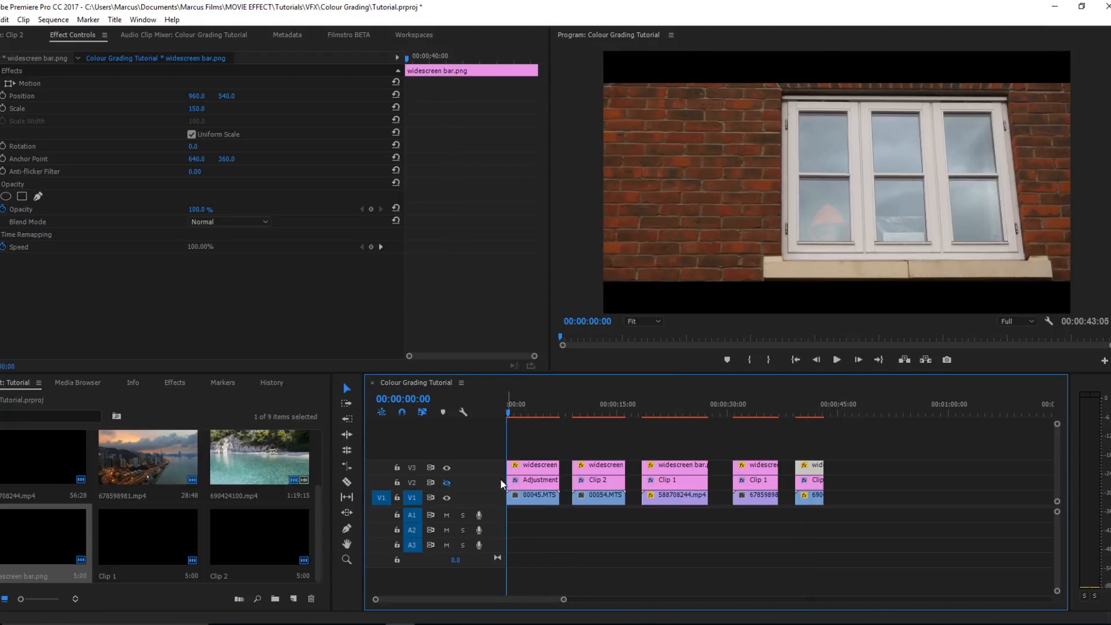
left_click(447, 483)
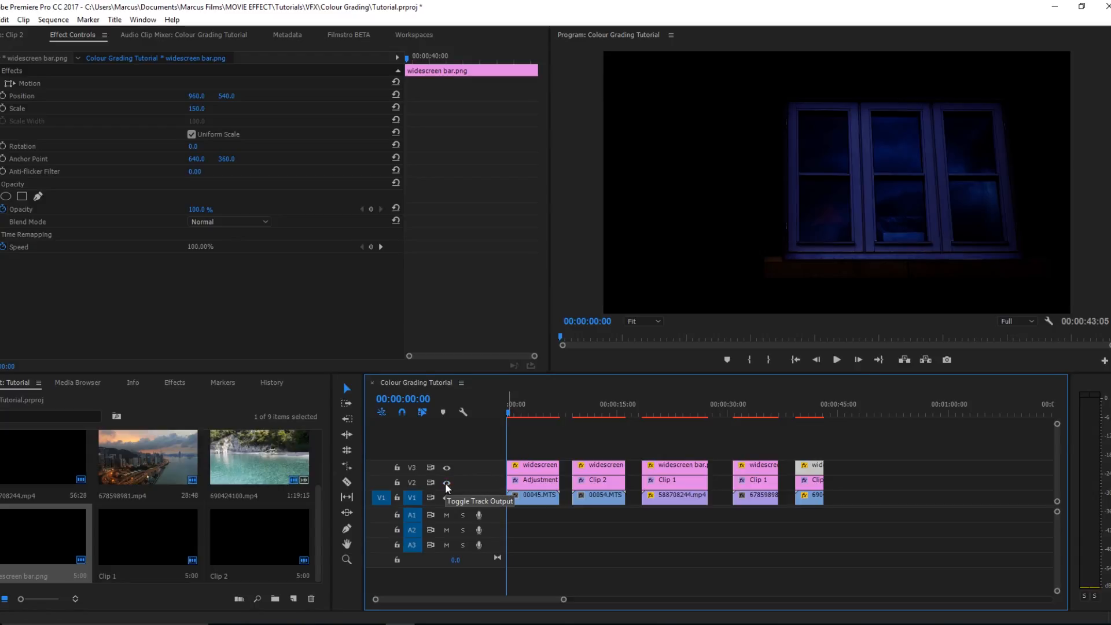
left_click(447, 483)
left_click(608, 408)
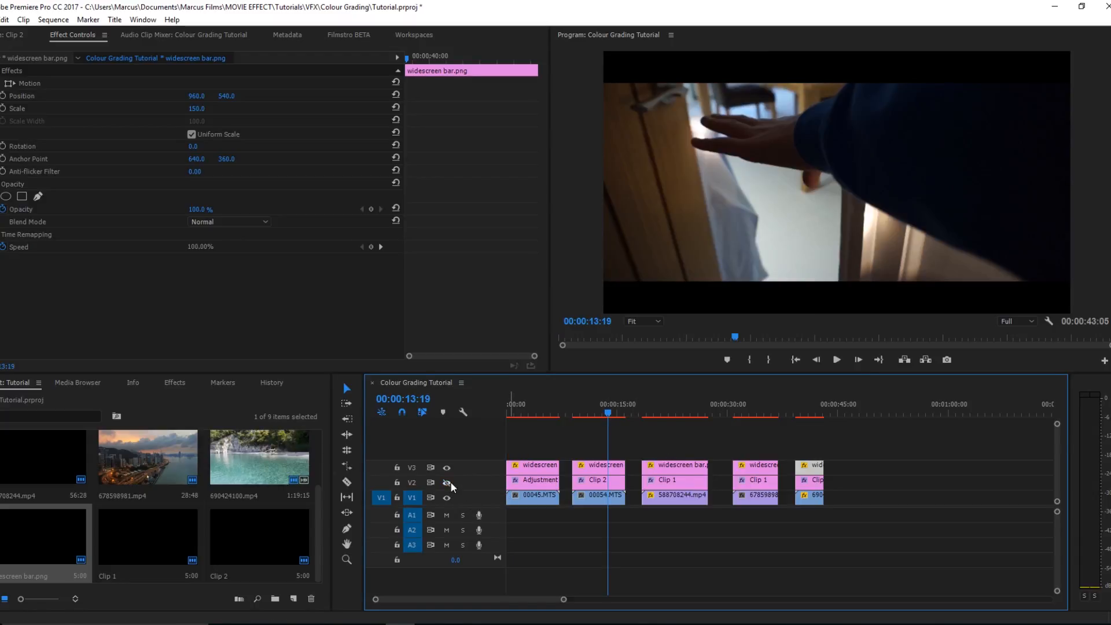
left_click(447, 483)
left_click(447, 483)
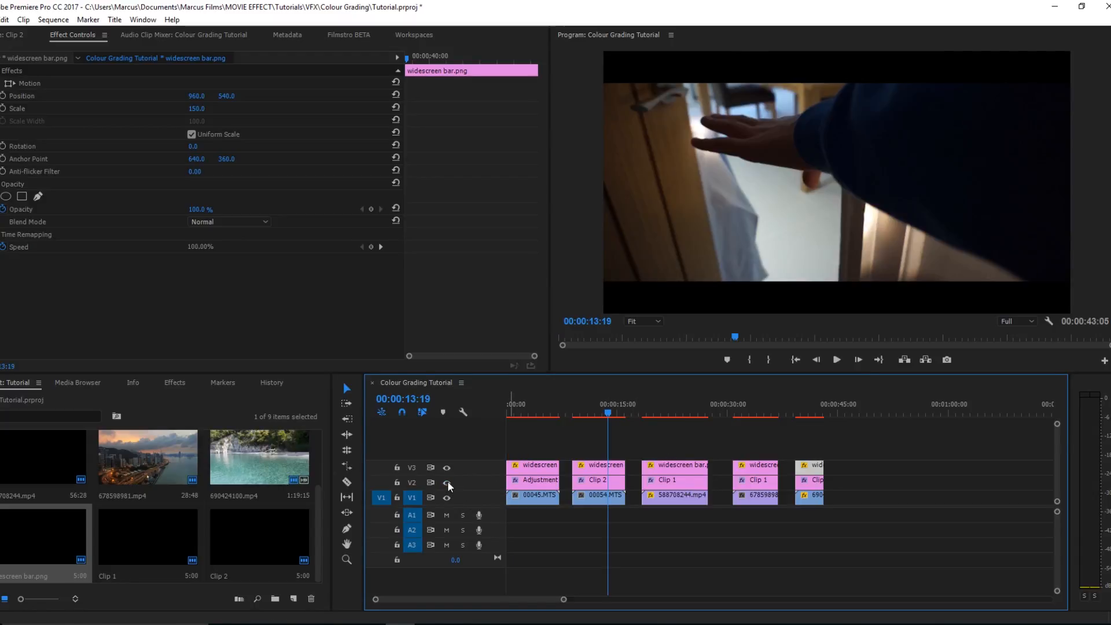
left_click(447, 483)
- Compare the 588708244.mp4 desert clip and the 678598981.mp4 city clip with the V2 grades hidden and shown
left_click(675, 408)
left_click(446, 484)
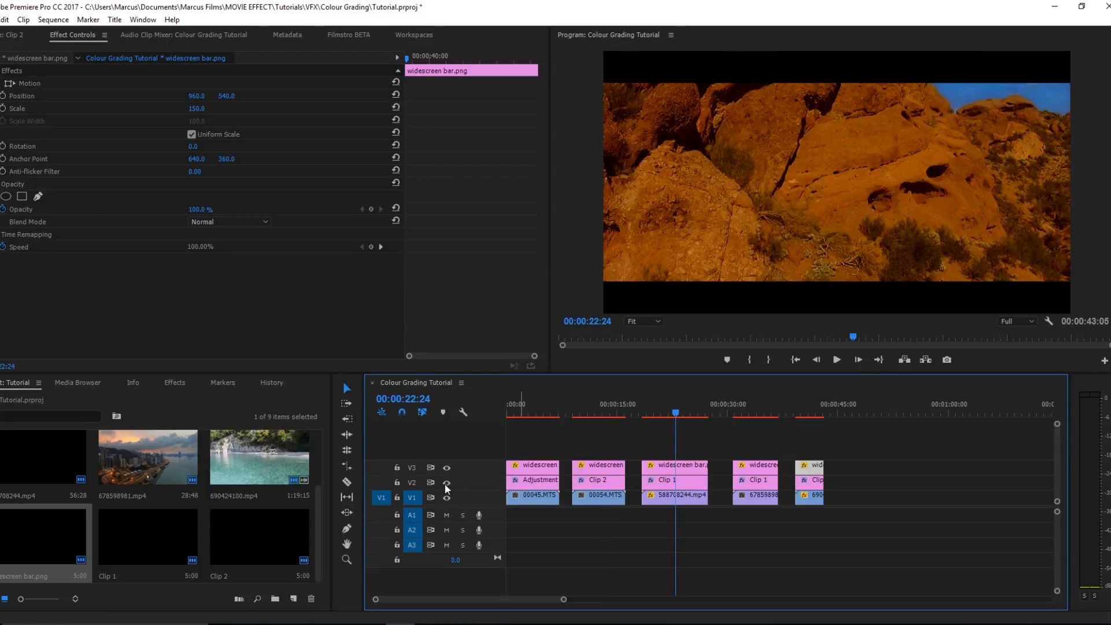
double_click(446, 483)
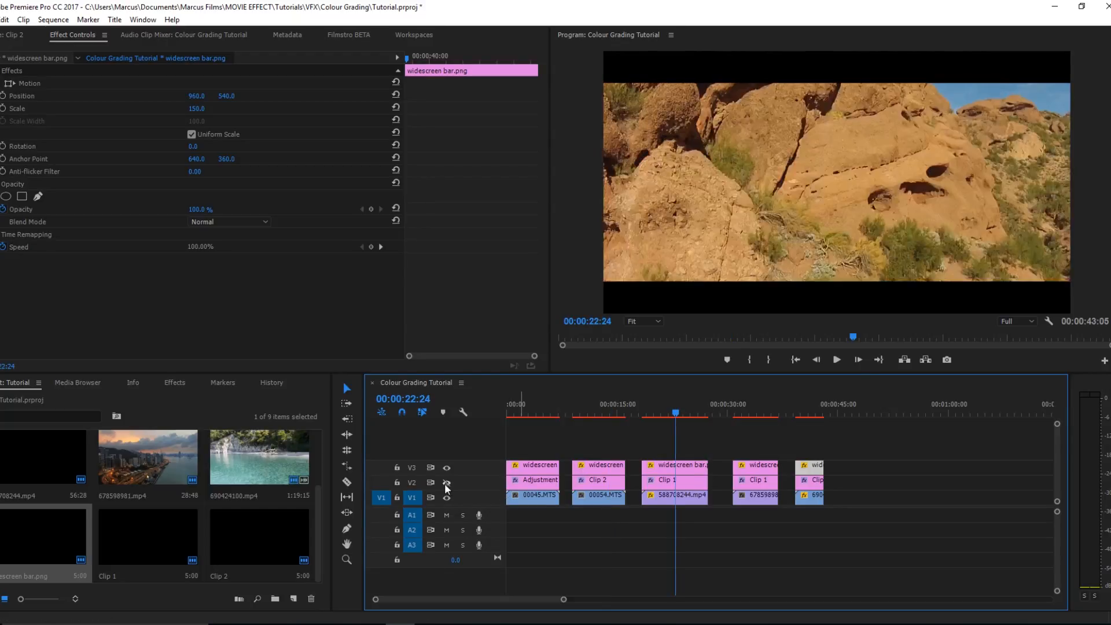
left_click(449, 481)
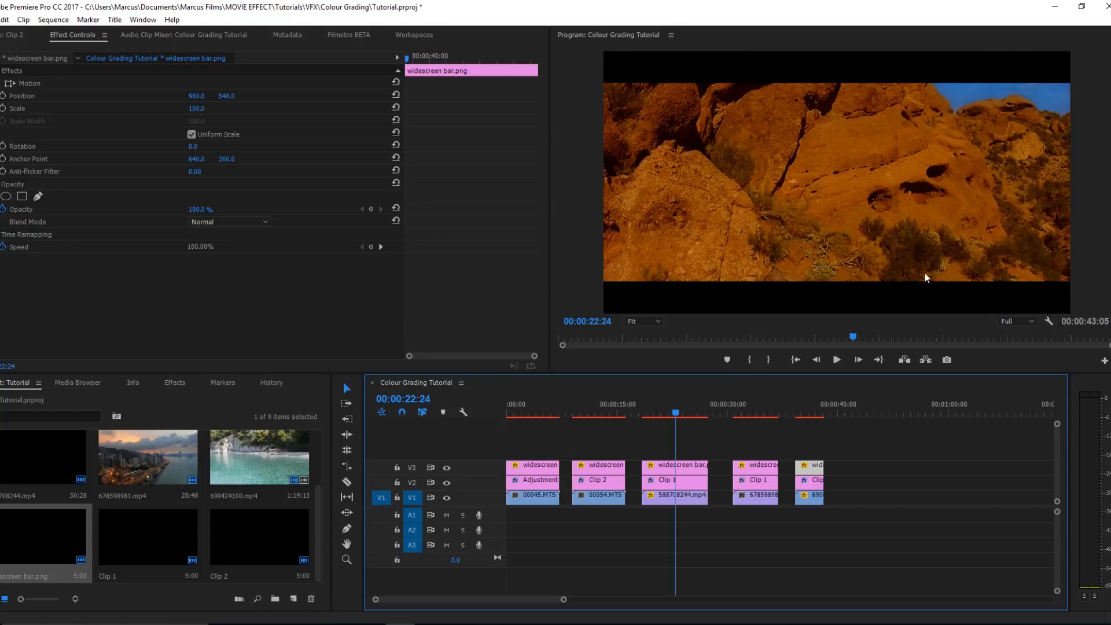
left_click(761, 402)
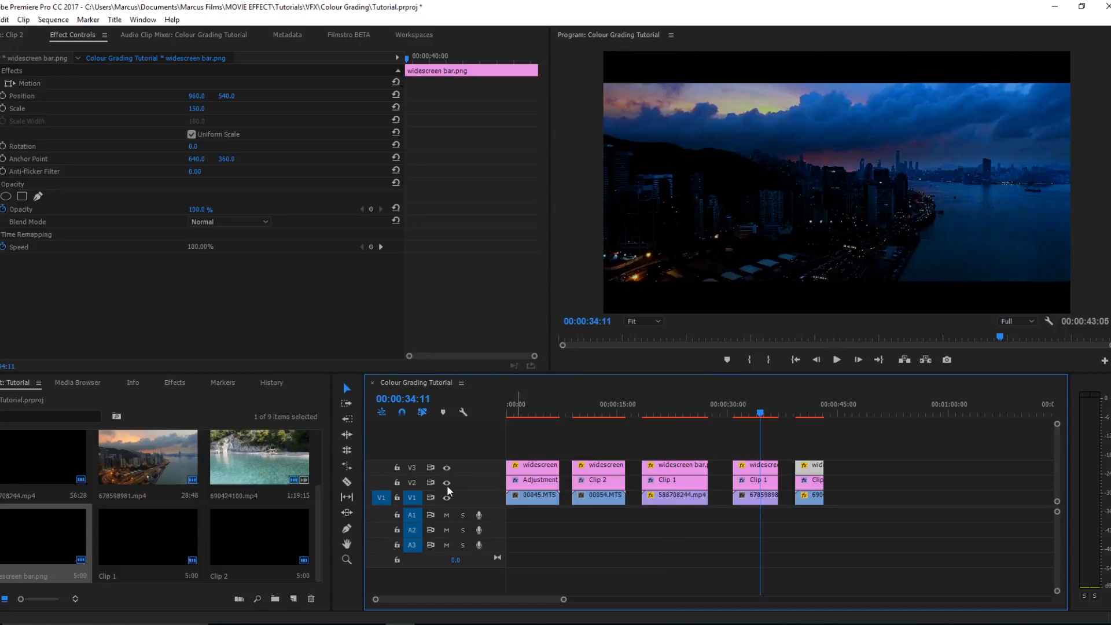
left_click(446, 484)
left_click(447, 484)
left_click(447, 484)
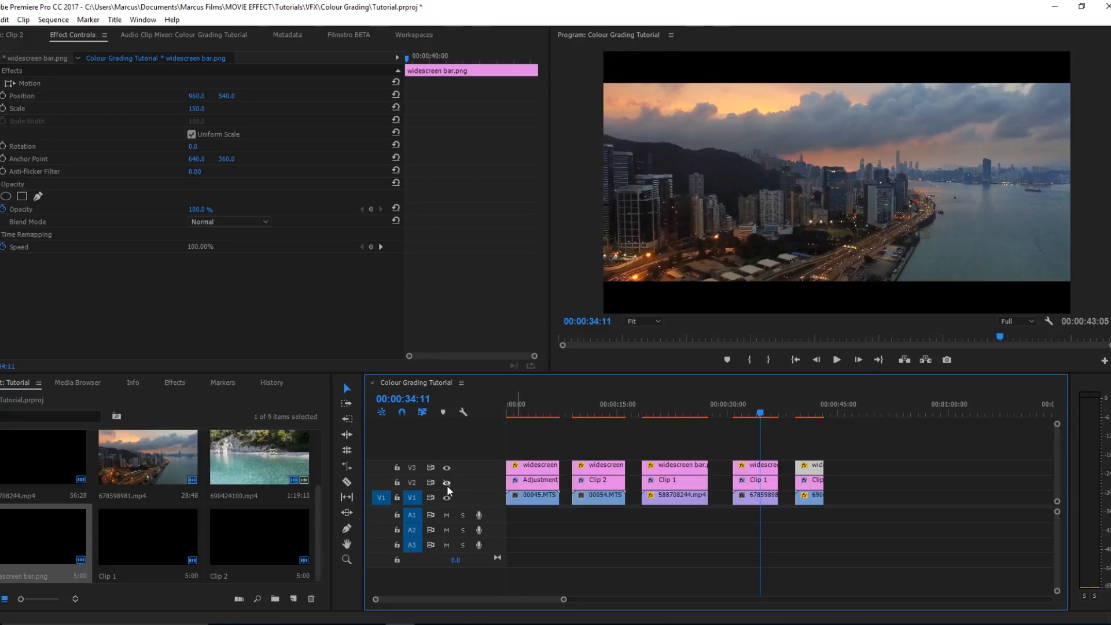
left_click(447, 484)
- Compare the 690424100.mp4 beach clip before and after grading, leaving V2 visible and the timeline clips deselected
left_click(812, 404)
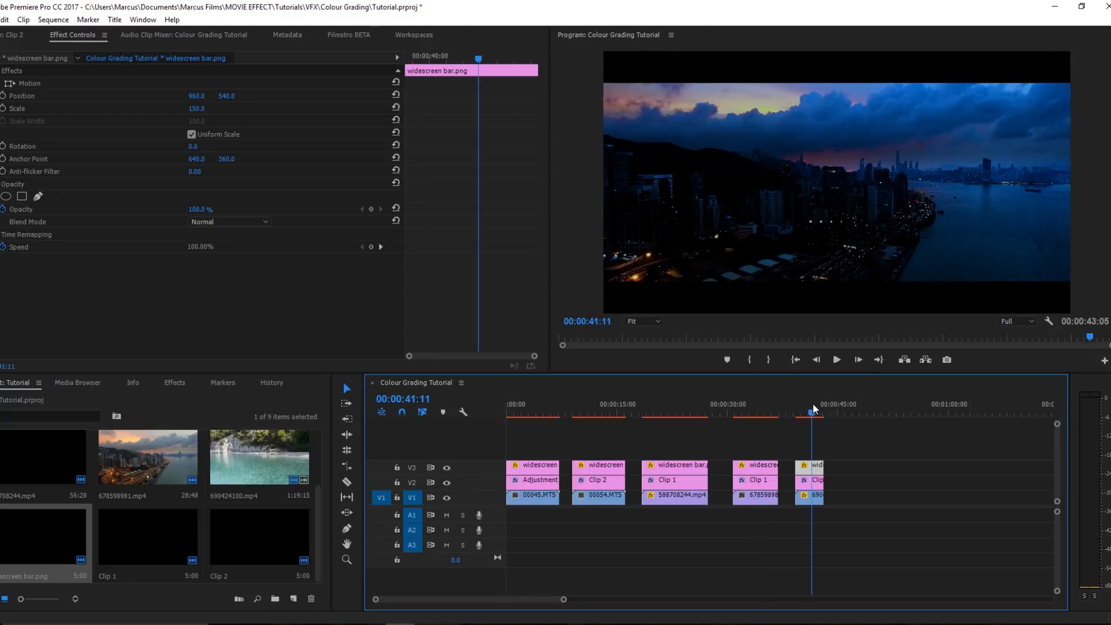
left_click(446, 484)
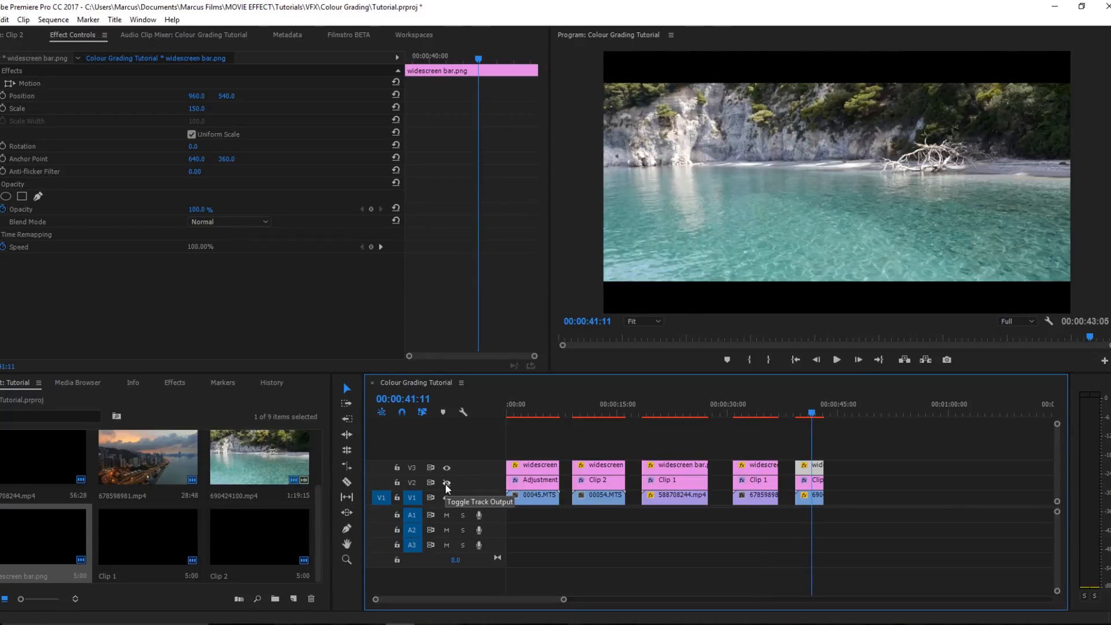
left_click(446, 484)
left_click_drag(728, 514, 613, 565)
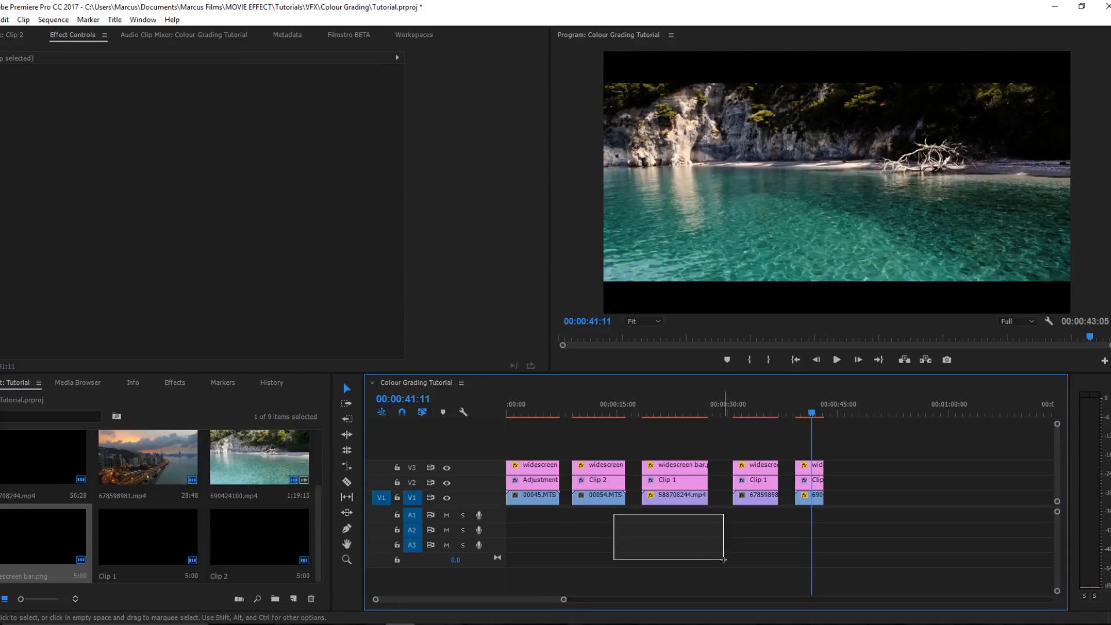
- Try lowering the opacity of the Clip 2 adjustment layer above the 00054.MTS clip, starting with 50%
left_click(540, 412)
left_click(605, 405)
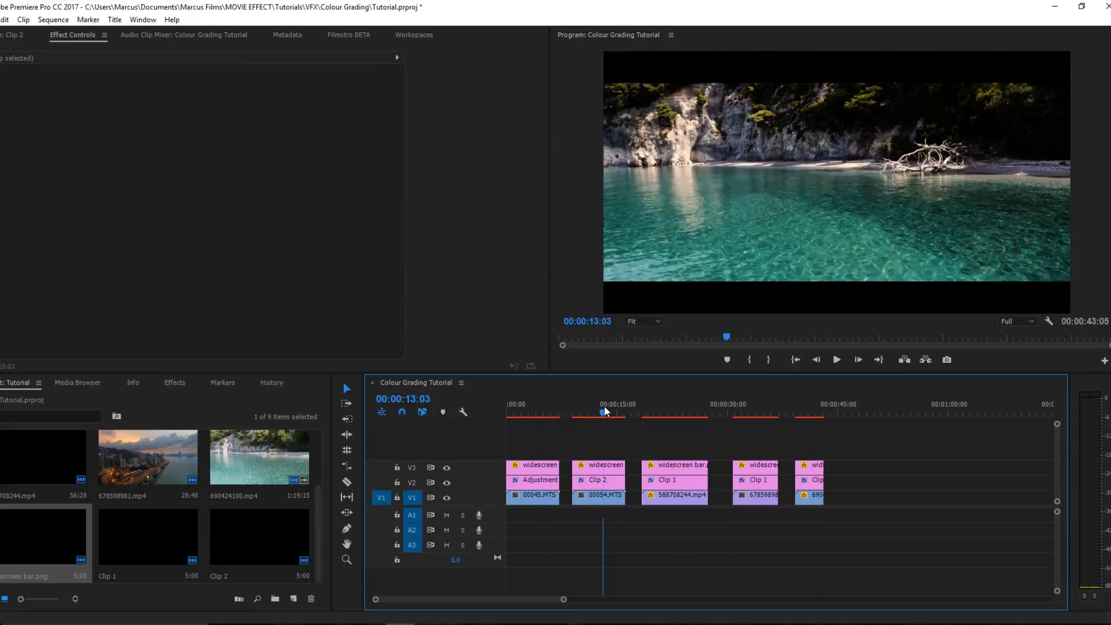
left_click(606, 479)
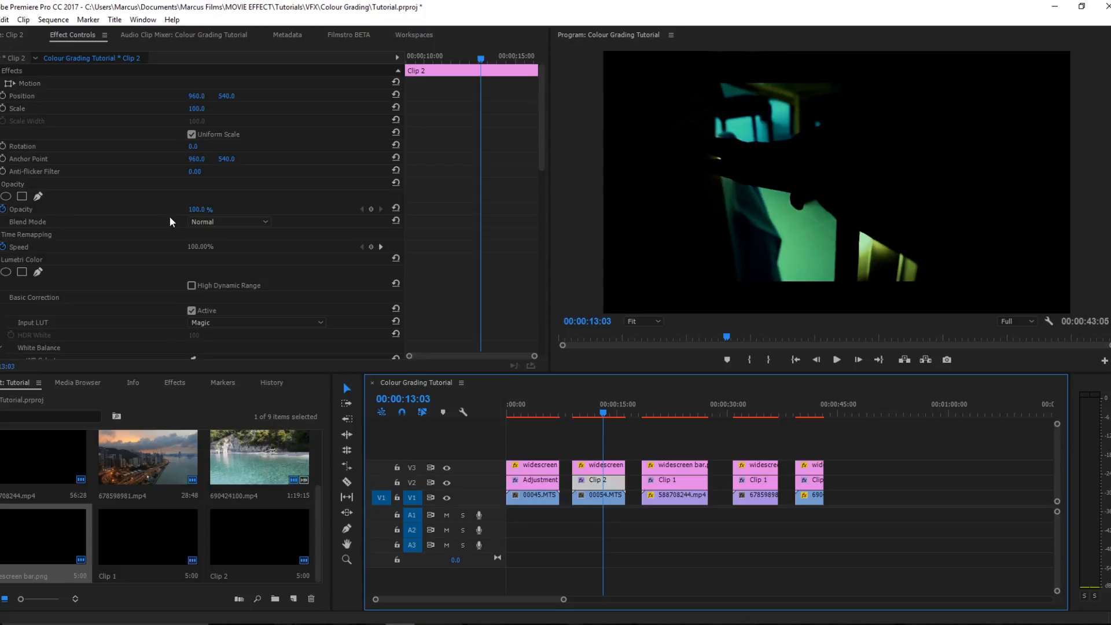
left_click(198, 210)
type("50")
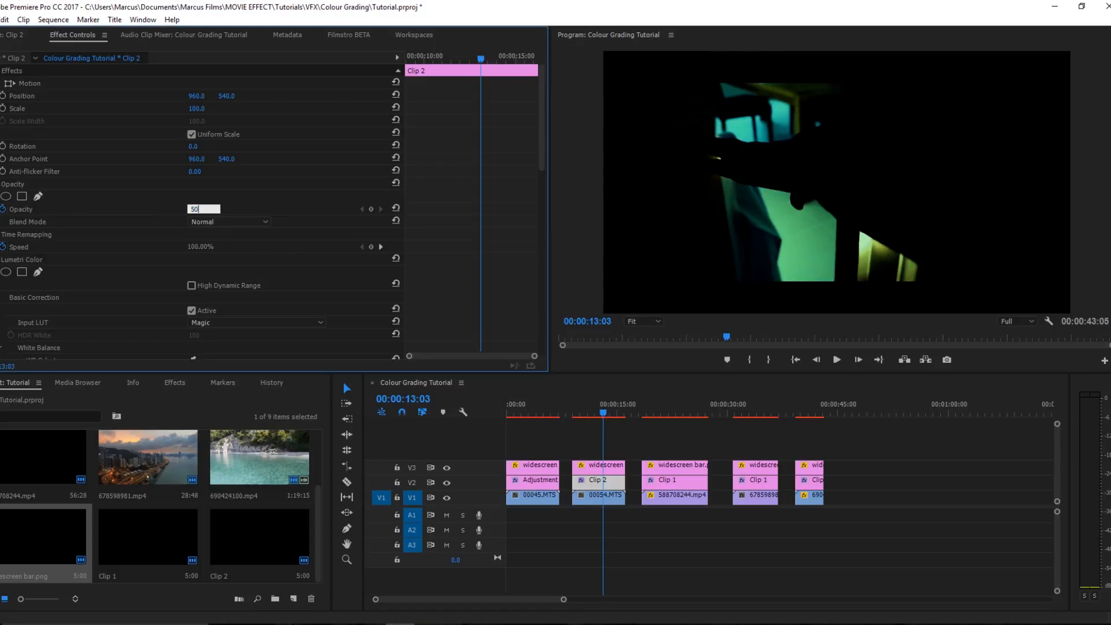
key("Return")
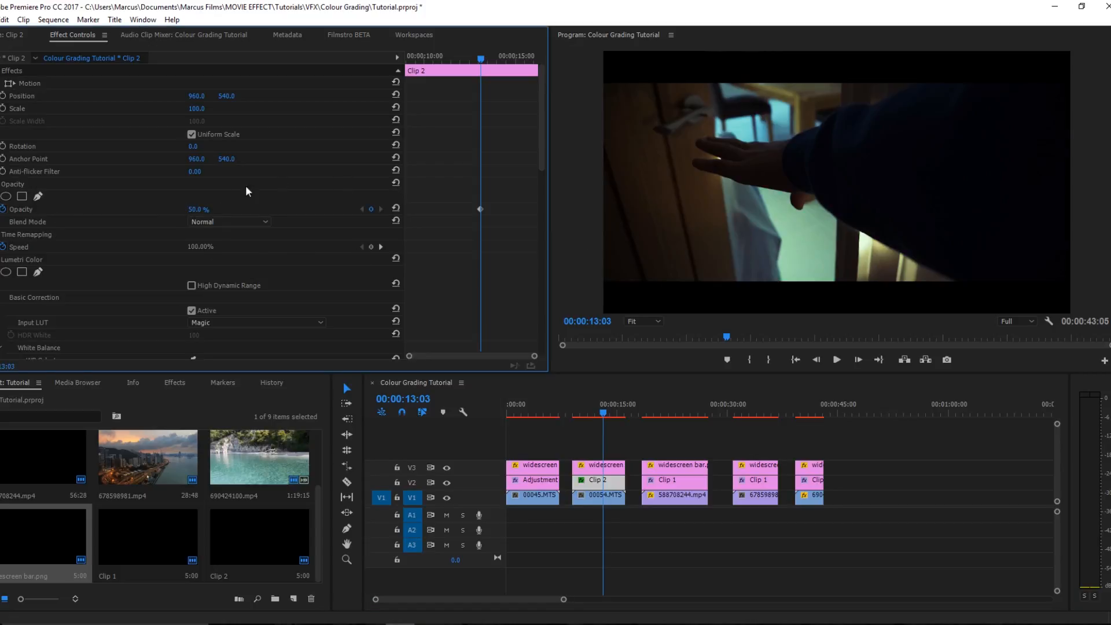
left_click(199, 210)
type("7")
key("Return")
- Reset the Clip 2 adjustment layer's opacity to 100% and turn off its opacity keyframing
left_click(395, 210)
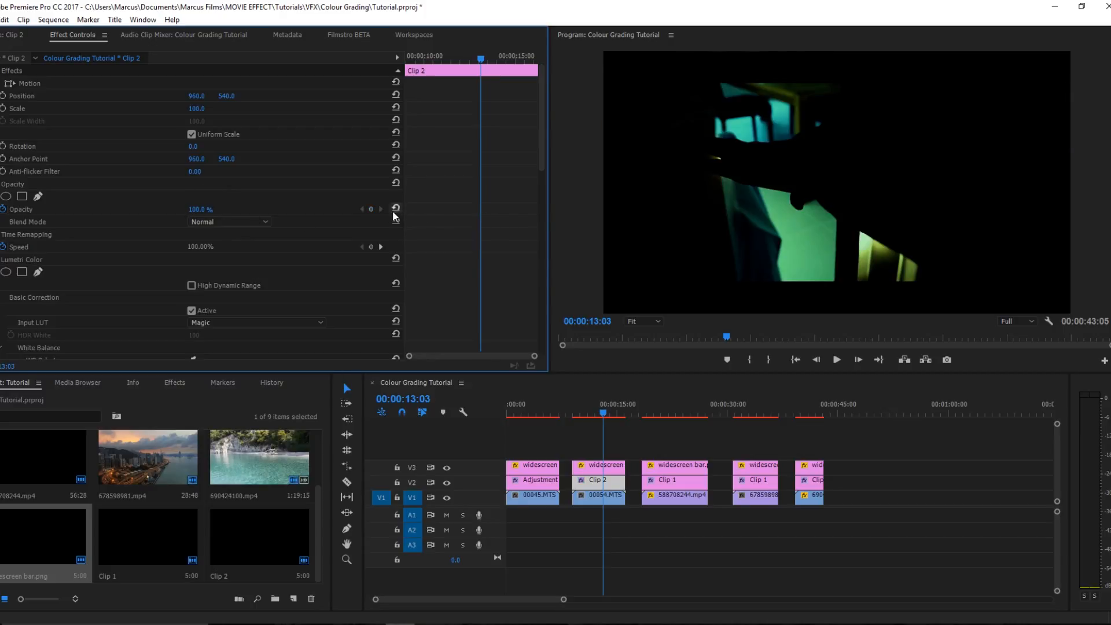
left_click(2, 209)
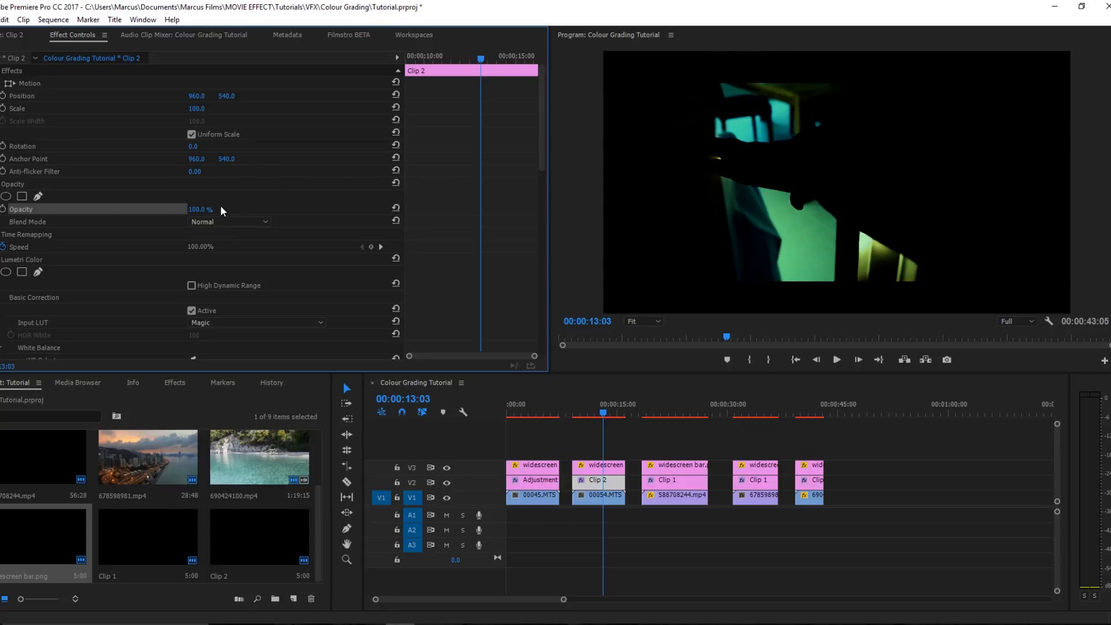
- Lower the Clip 2 adjustment layer's opacity to 75%, settle on 90%, and check the grade on an earlier frame of that clip
left_click(204, 209)
type("75")
key("Return")
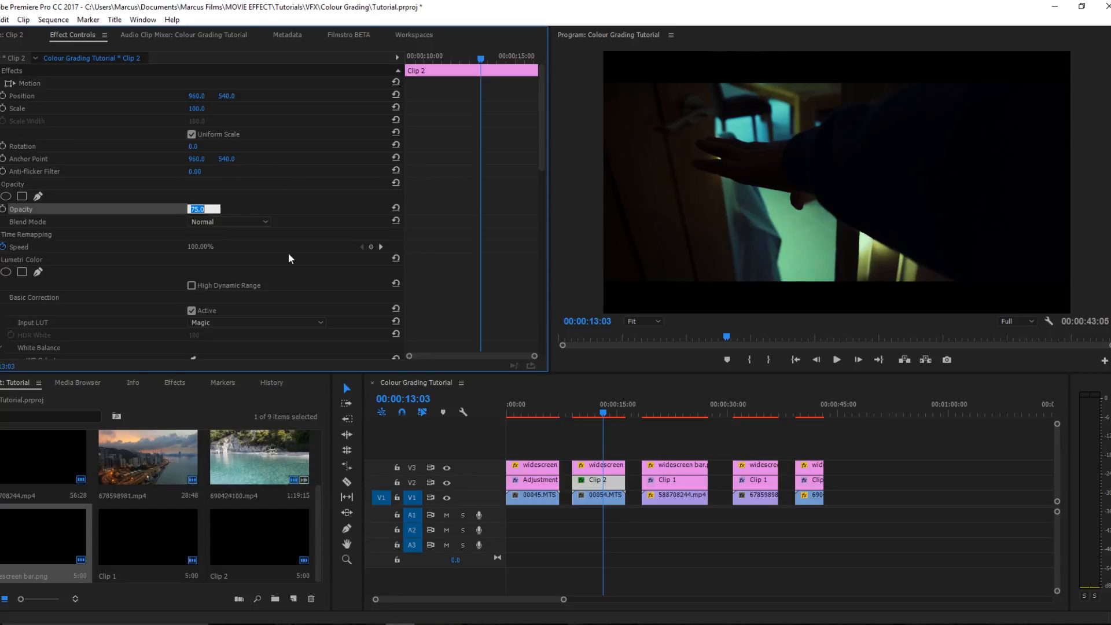
type("90")
key("Return")
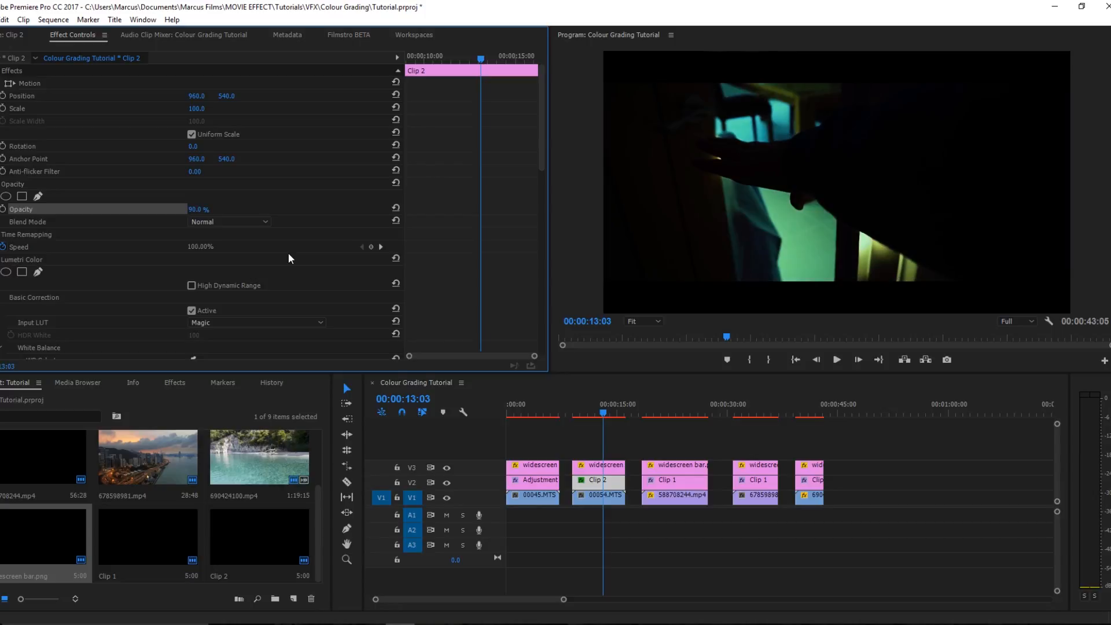
left_click(589, 411)
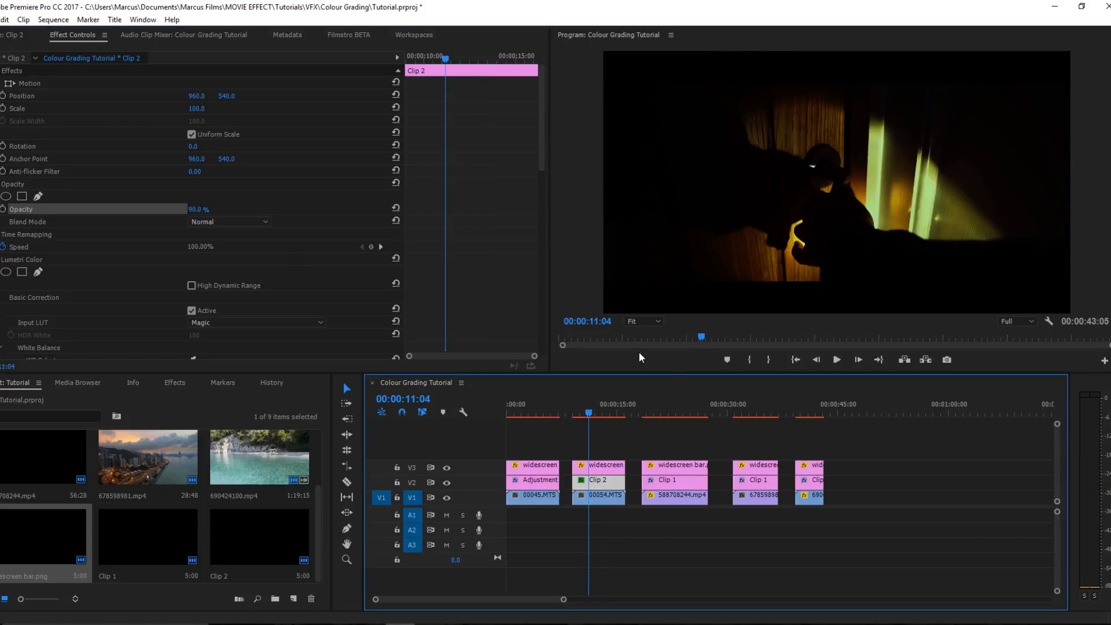
- Try reducing the opacity of the adjustment layer above the 00045.MTS clip to 80%
left_click(539, 410)
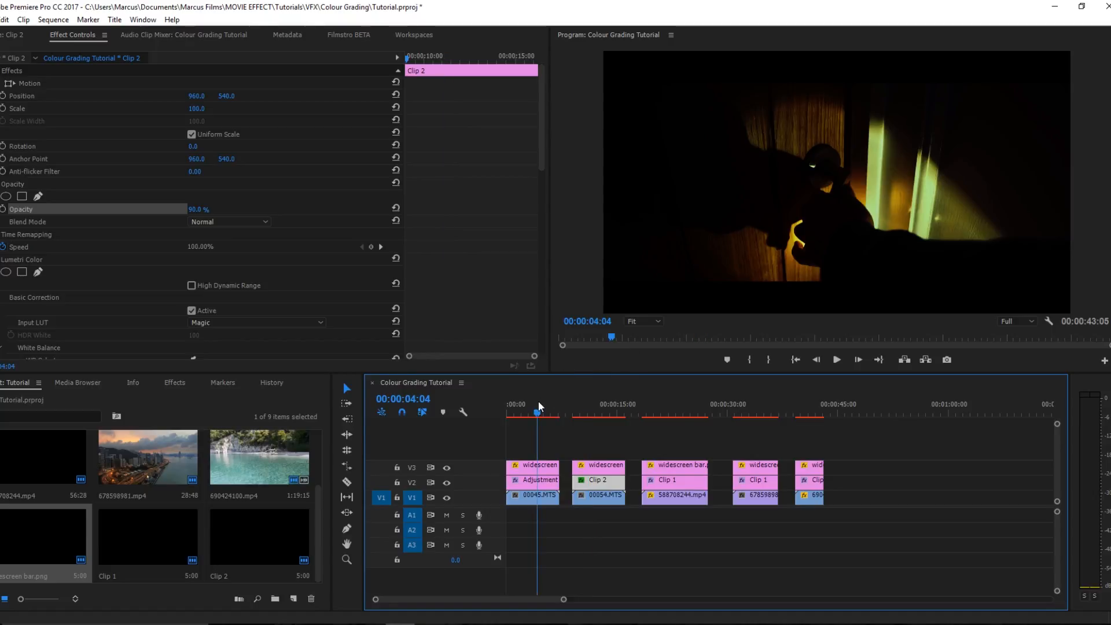
left_click(197, 210)
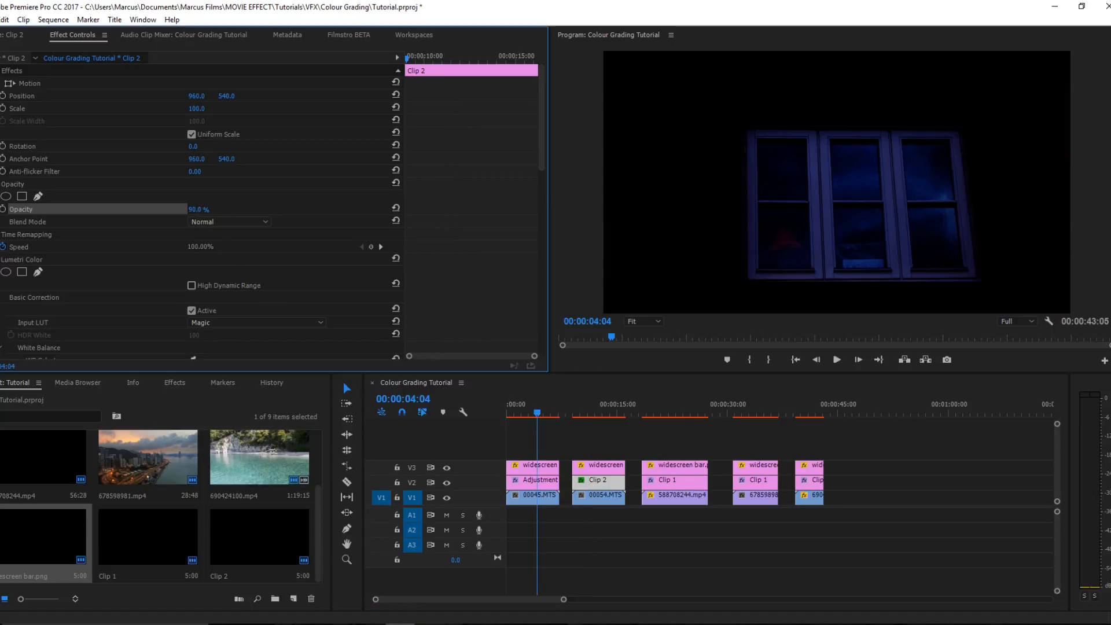
left_click(541, 480)
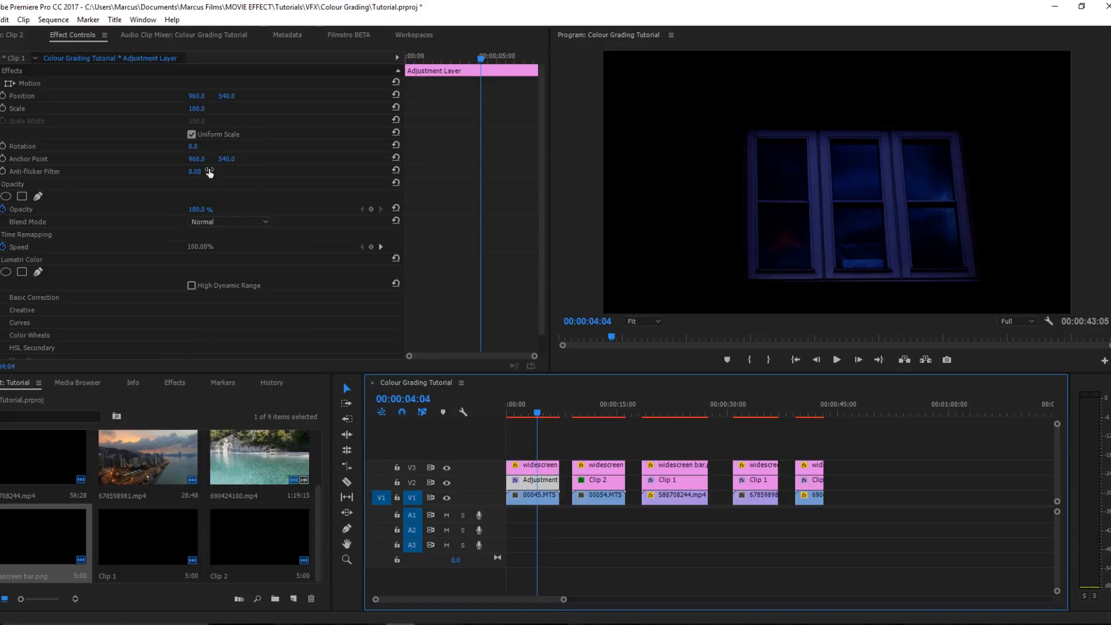
left_click_drag(567, 414, 597, 411)
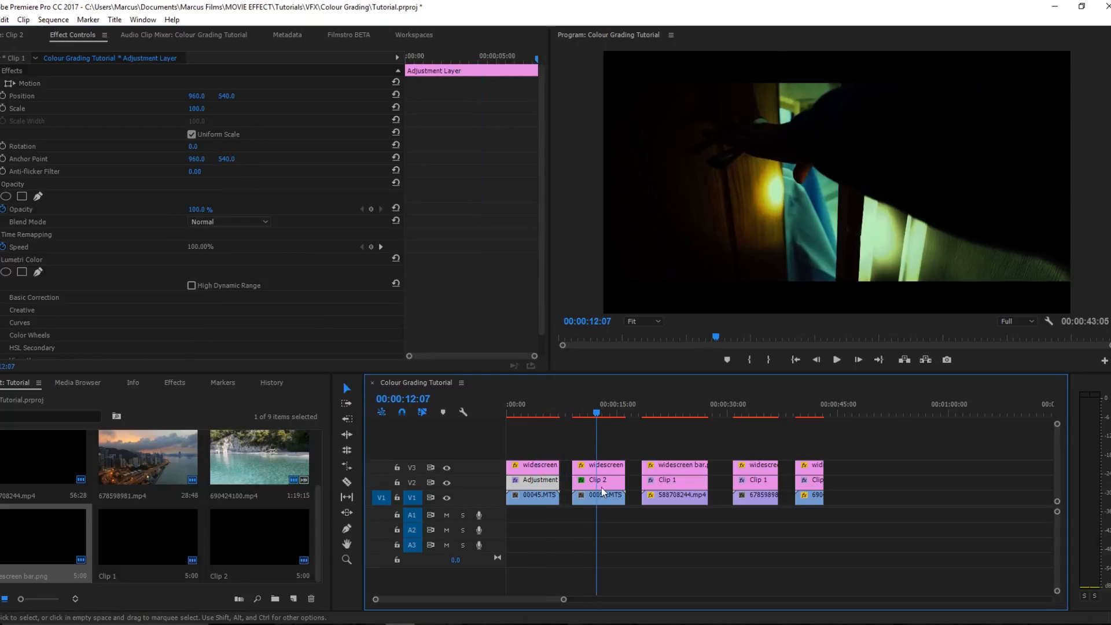
left_click(540, 401)
left_click(200, 209)
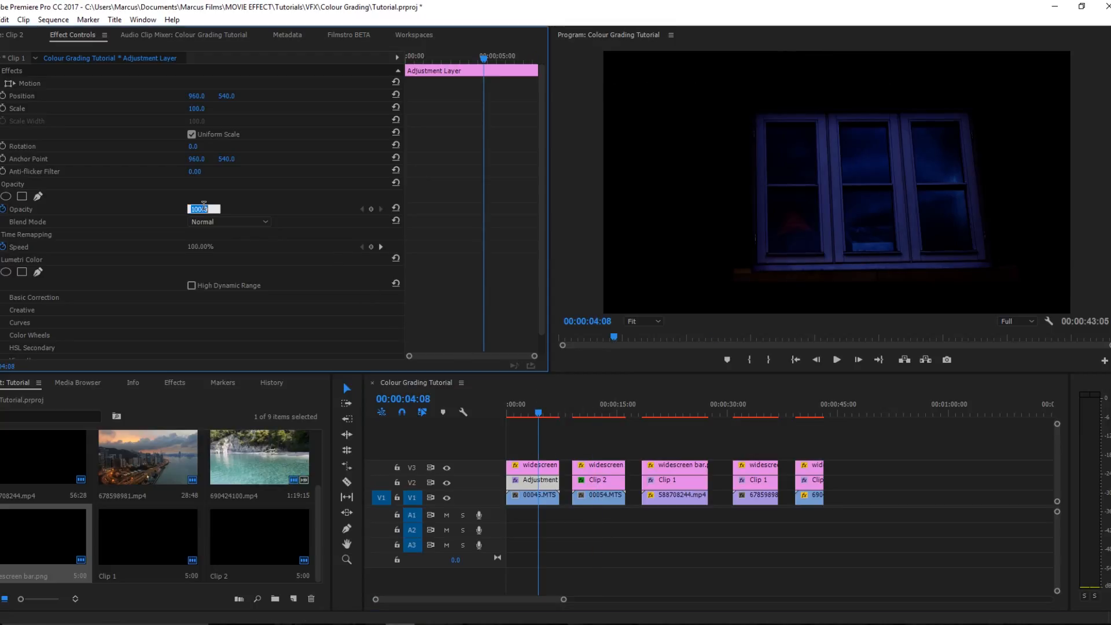
type("80")
key("Return")
- Try 90% and 95% opacity on the adjustment layer above 00045.MTS, and remove its opacity keyframe
left_click(196, 209)
type("90")
key("Return")
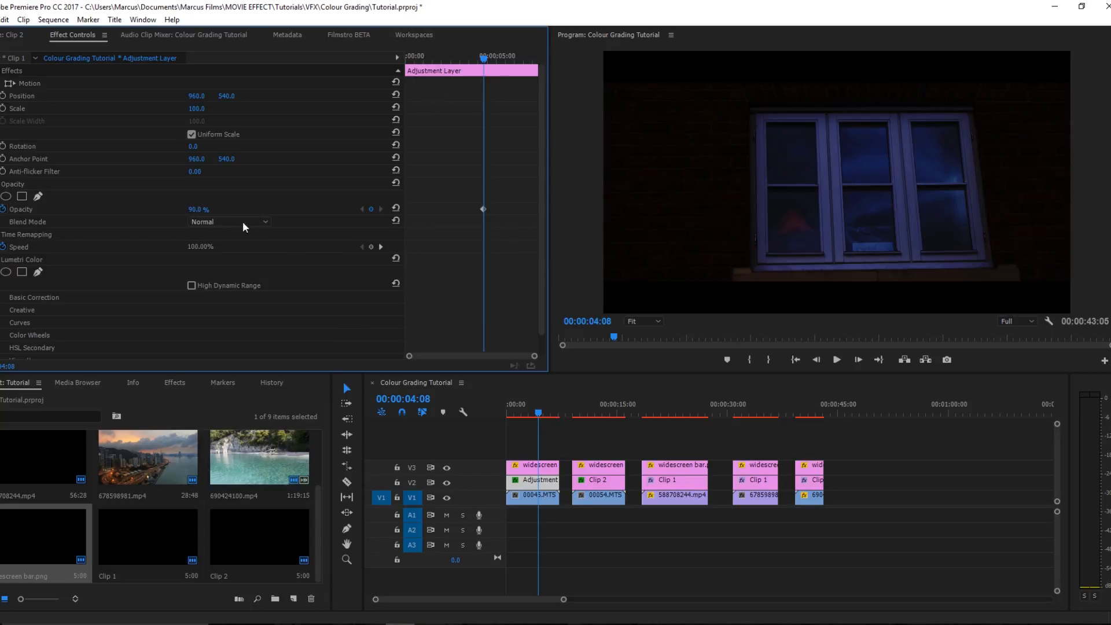
left_click(203, 209)
type("95")
key("Return")
key("Delete")
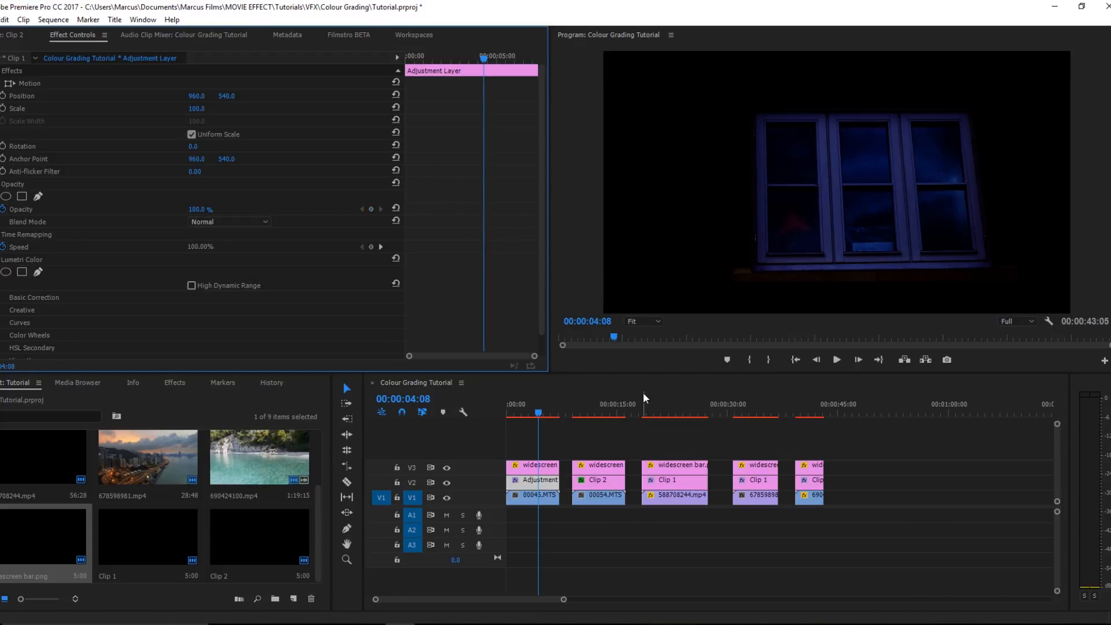
- Check the graded frames of the other timeline clips and return the playhead to the start of the sequence
left_click(599, 414)
left_click(699, 414)
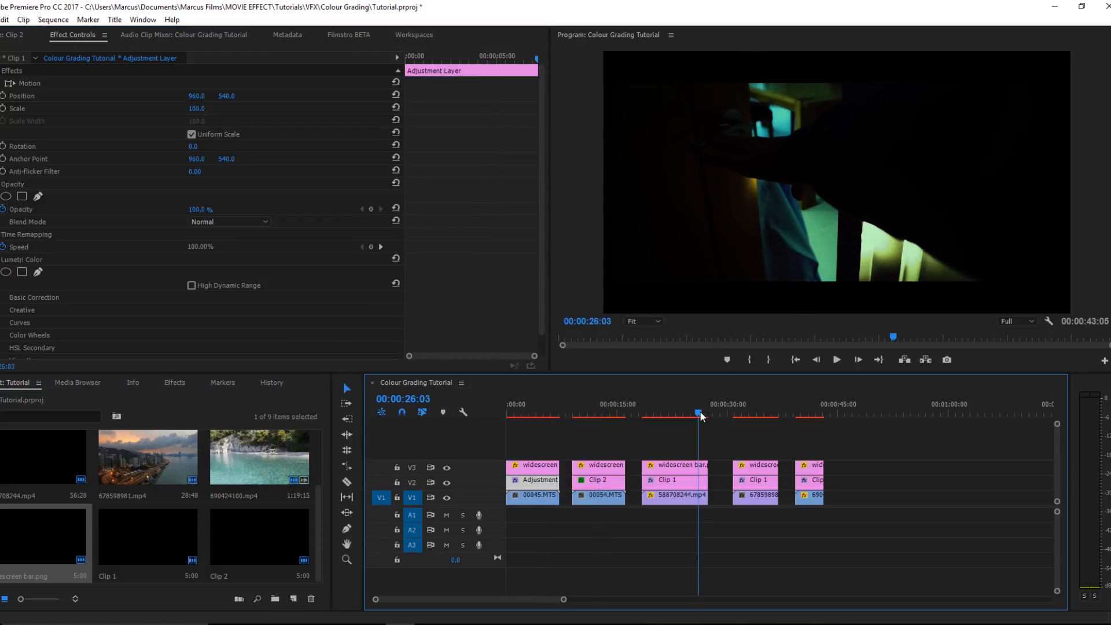
left_click(752, 414)
left_click(806, 412)
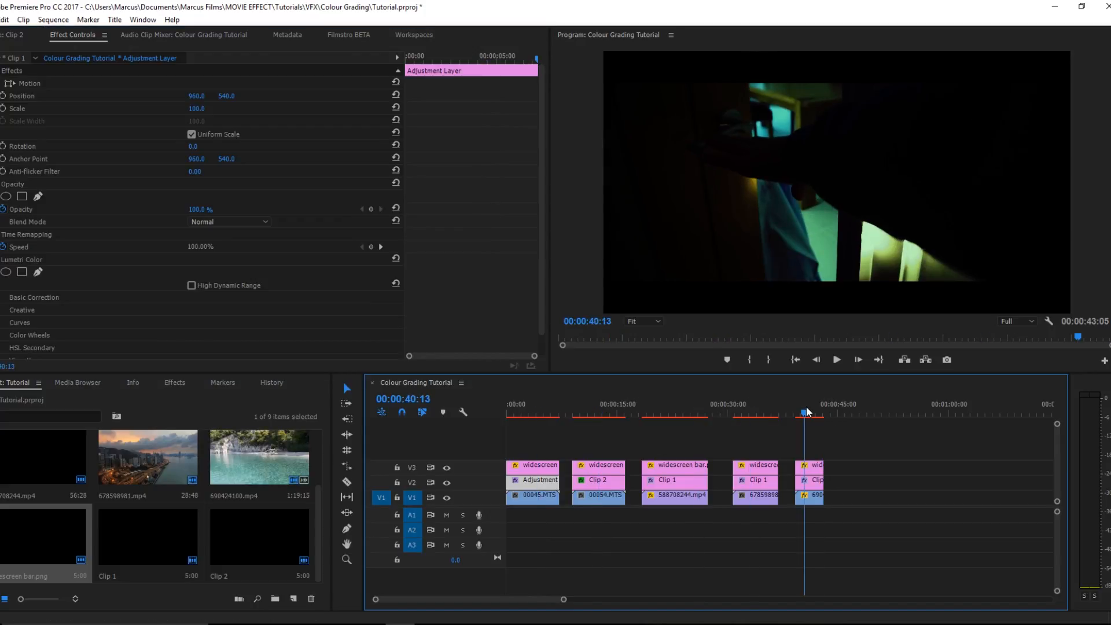
key("Home")
- Deselect all clips in the timeline and save the project
left_click_drag(564, 600, 637, 599)
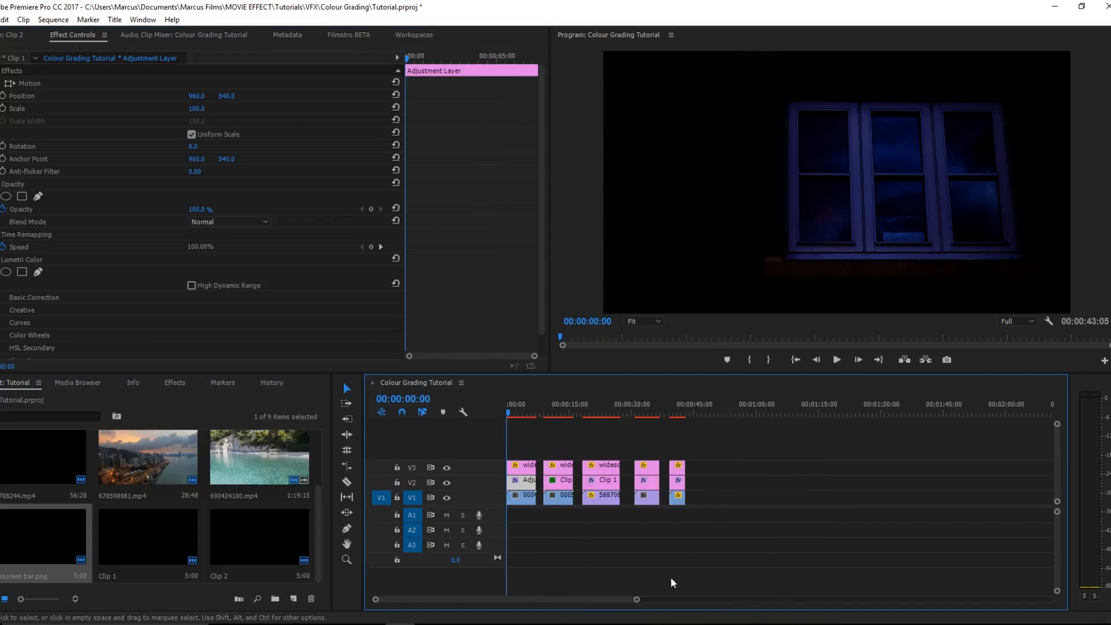
left_click_drag(805, 558, 507, 422)
left_click(776, 488)
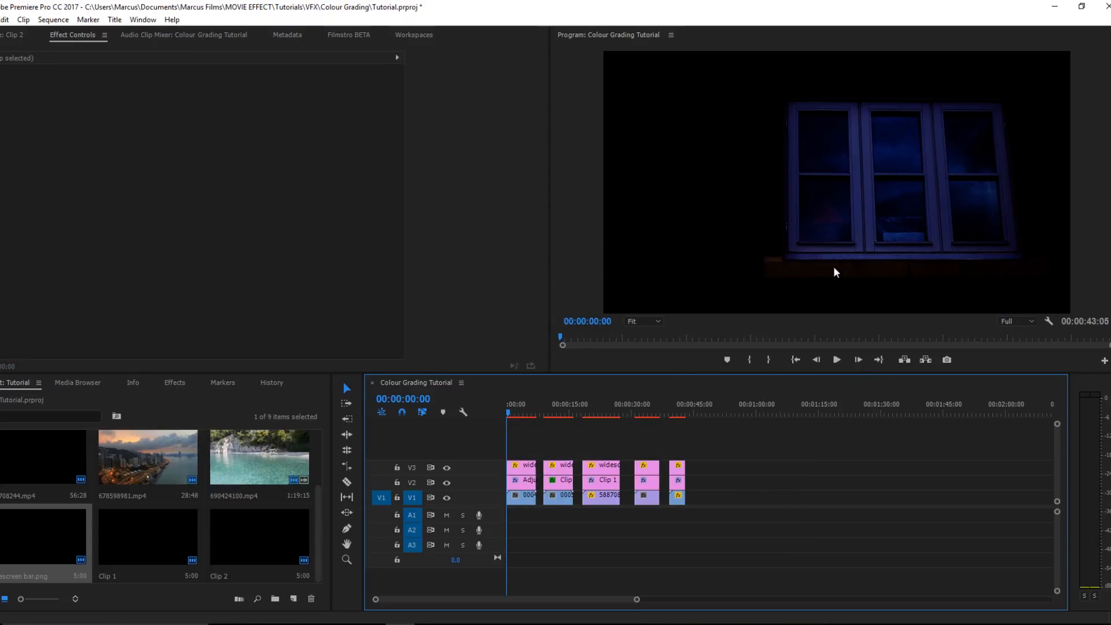
key("ctrl+s")
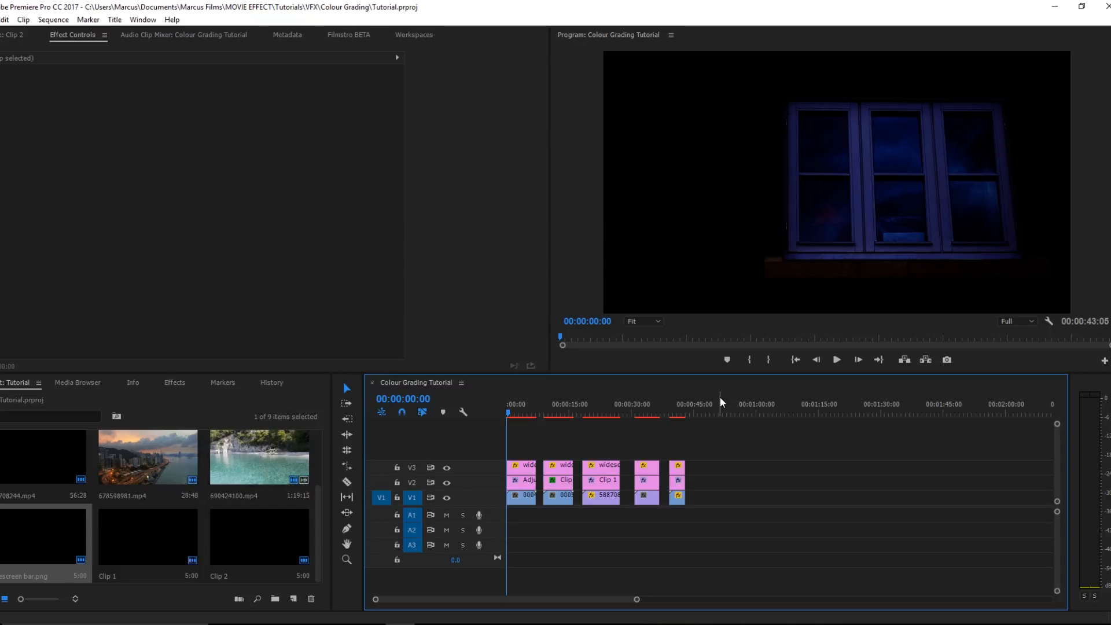